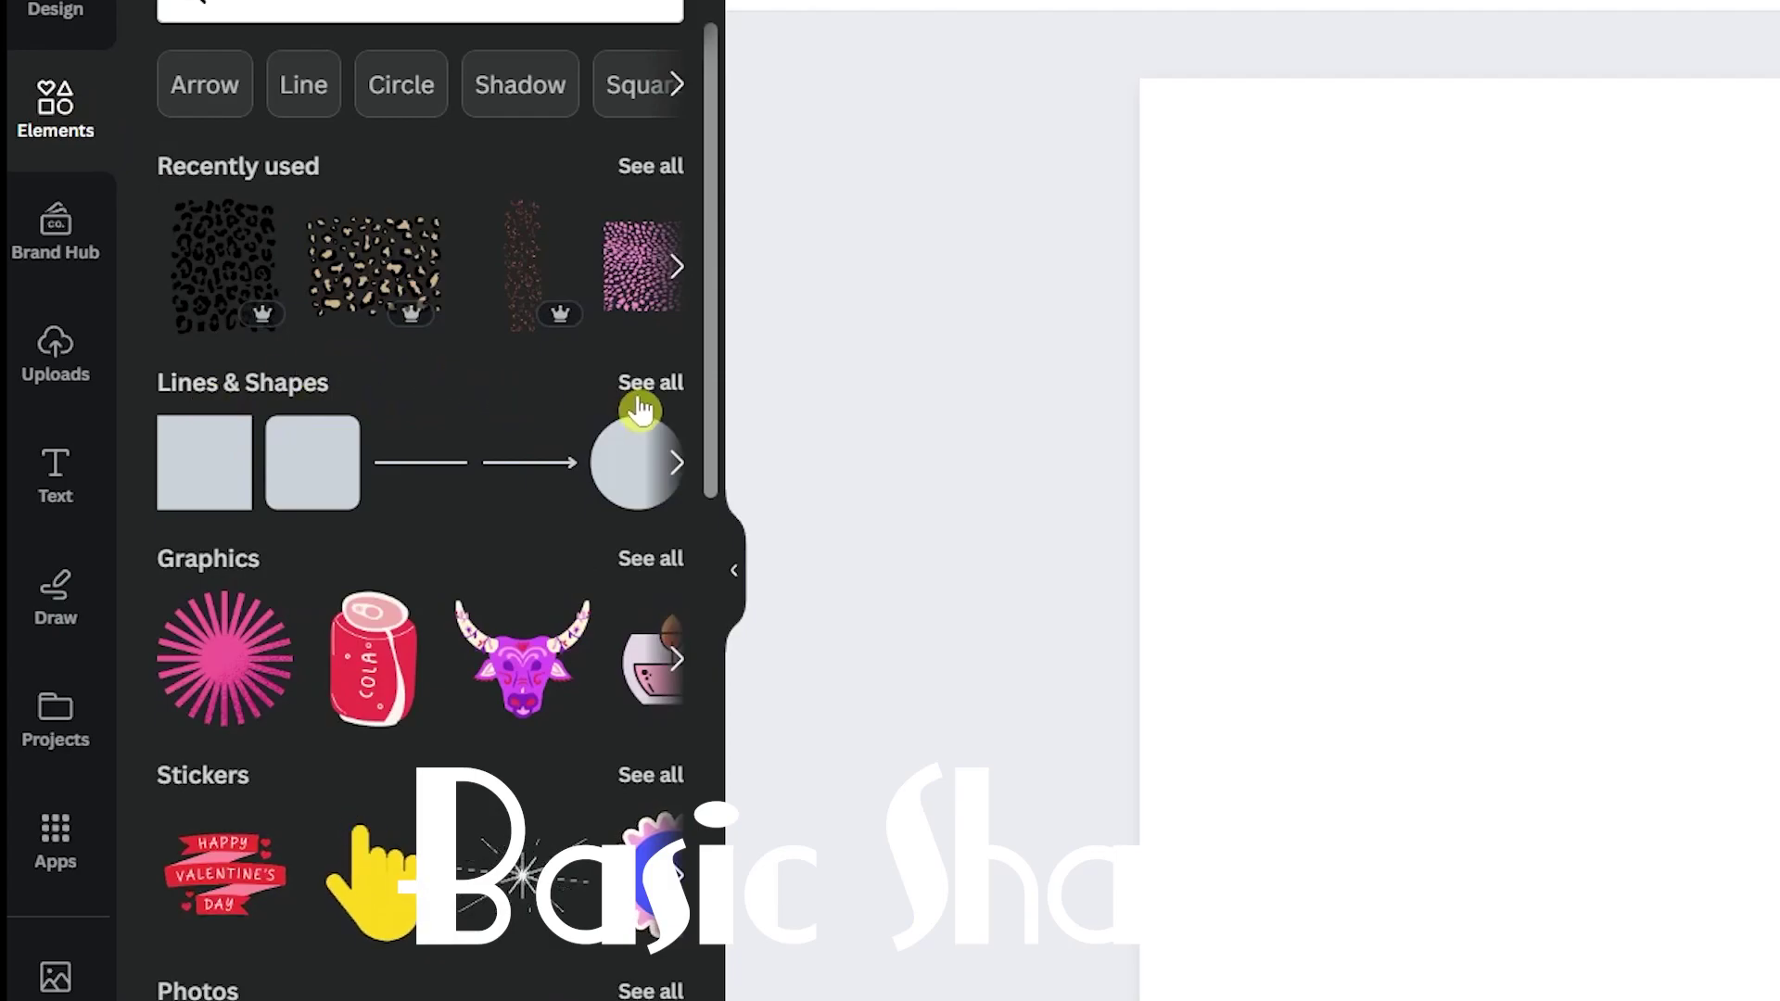
- Add a square from Shapes and flatten it into a wide rectangle
click(641, 401)
scroll(436, 135, down, 5)
scroll(550, 661, up, 2)
click(266, 286)
drag(1705, 714, 1779, 951)
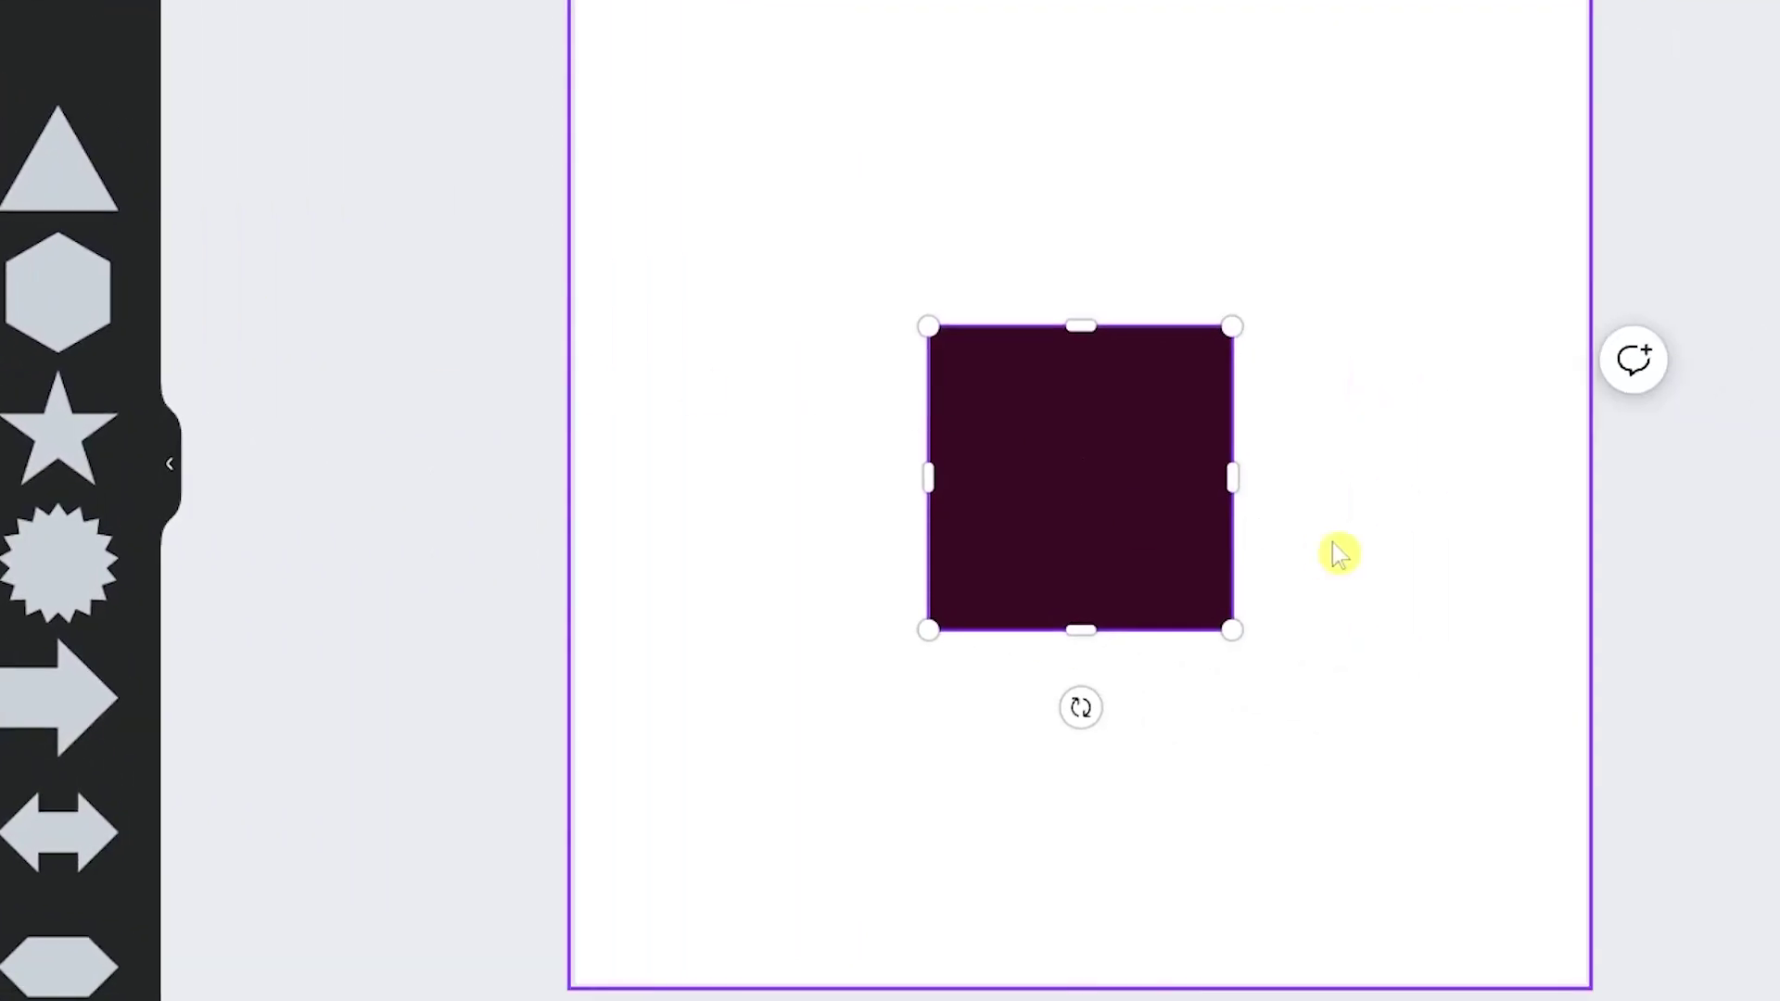
drag(1370, 847, 1294, 362)
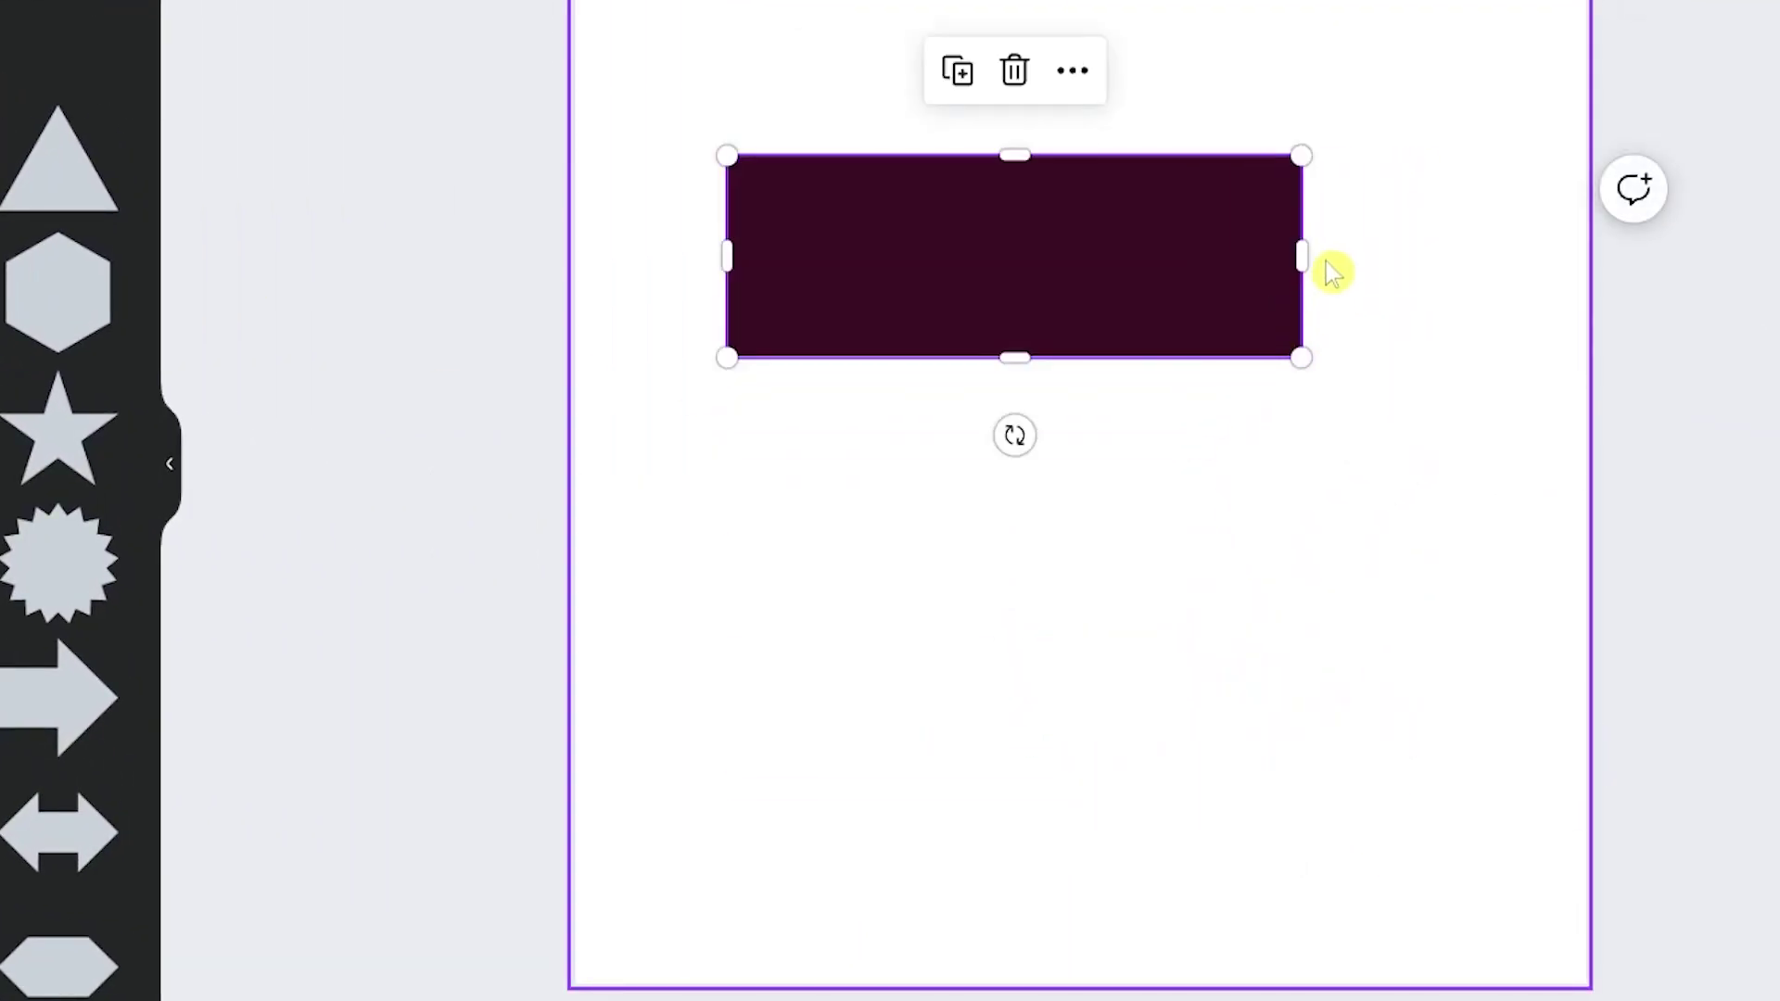
- Fill the rectangle turquoise and give it a dotted outline with fully rounded corners
click(746, 40)
click(210, 327)
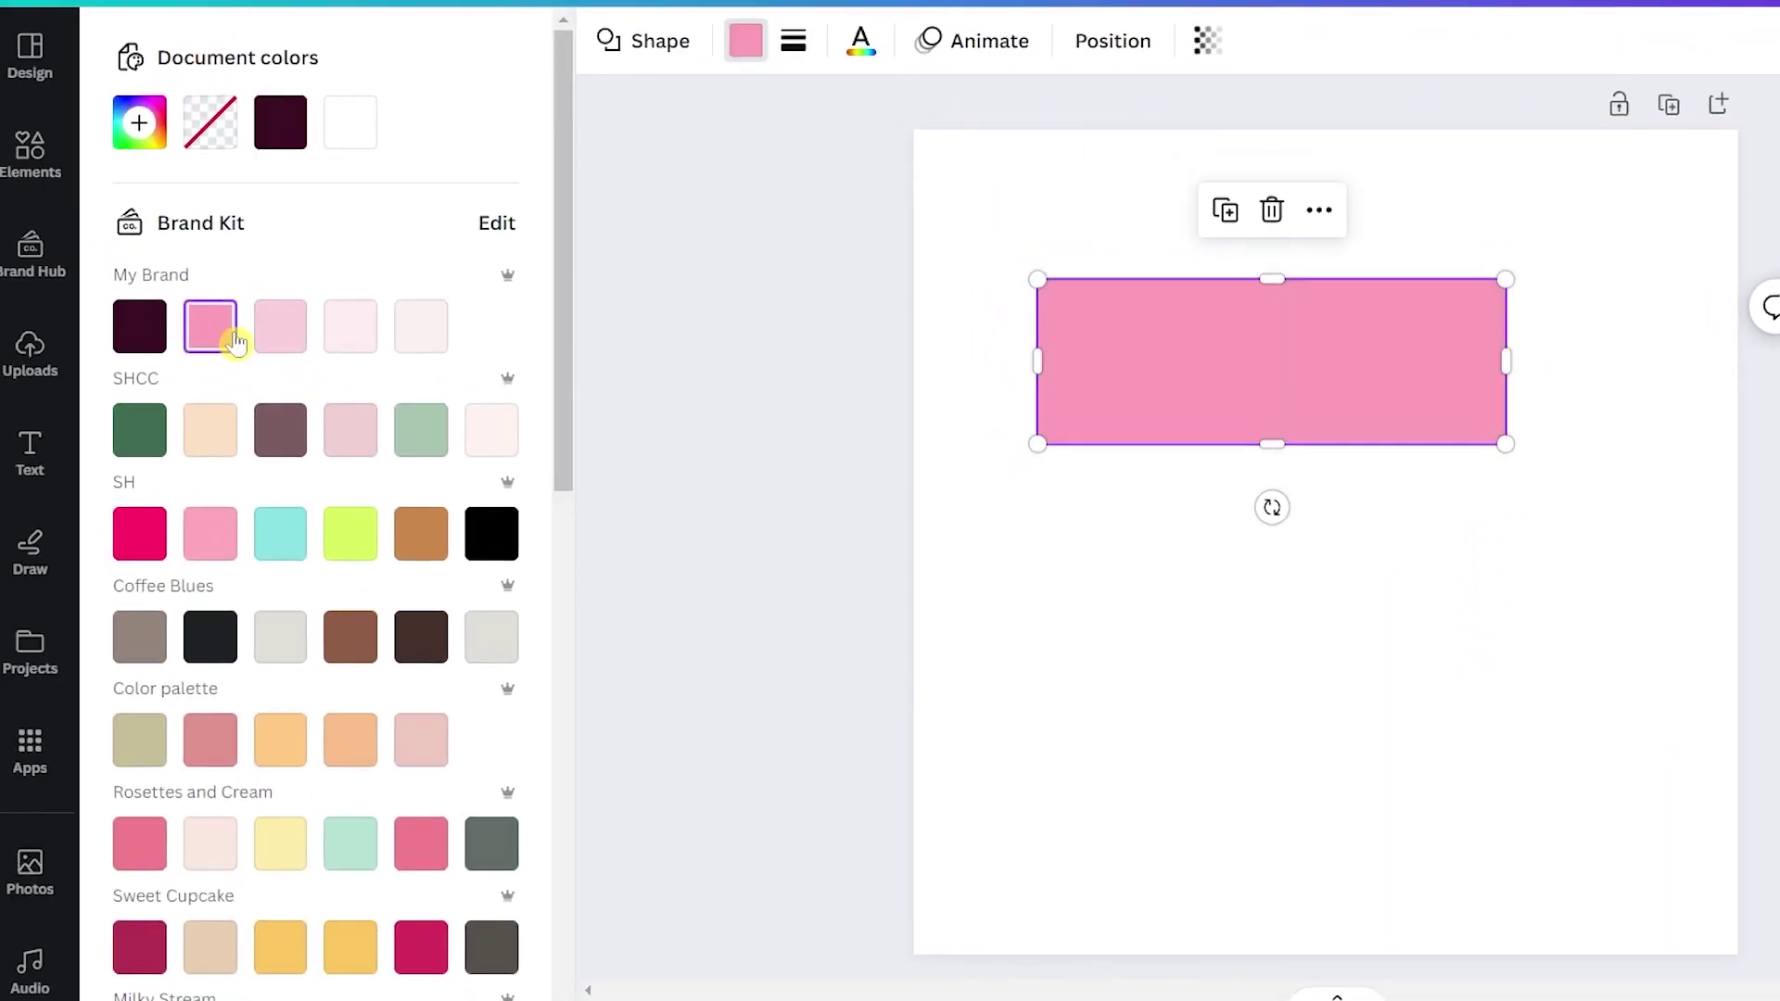
click(281, 533)
click(794, 40)
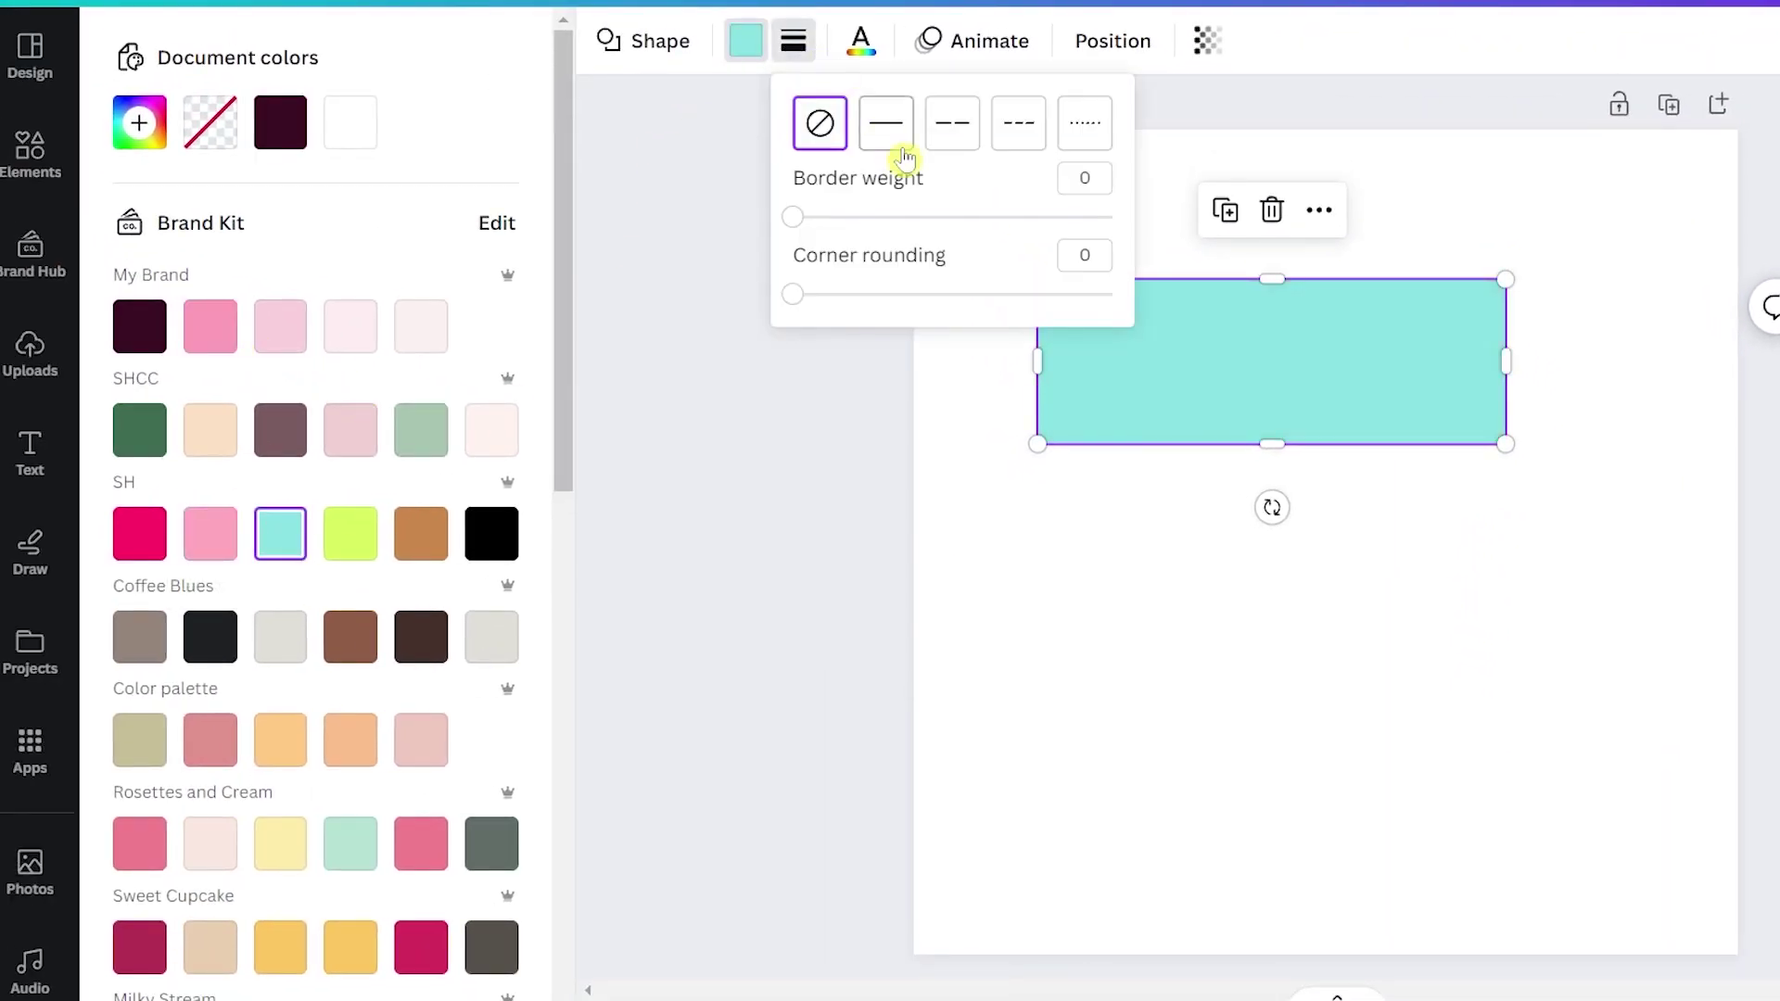
click(953, 122)
drag(943, 294, 1111, 294)
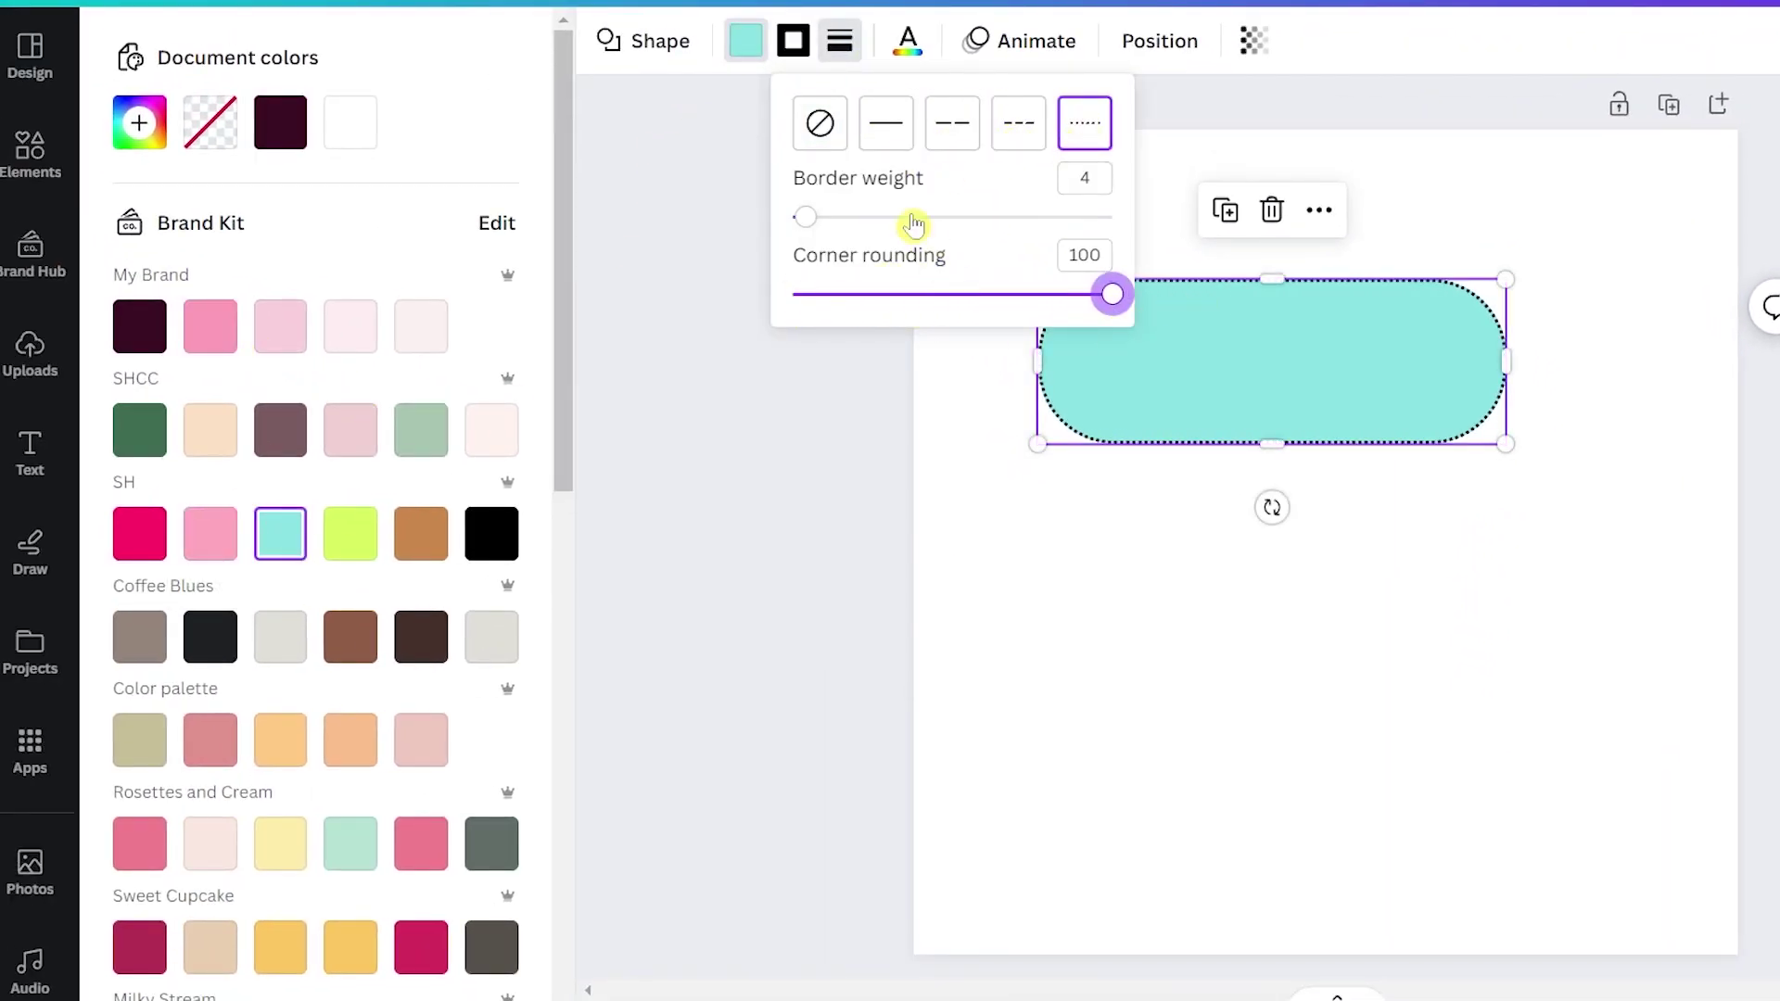
click(1344, 393)
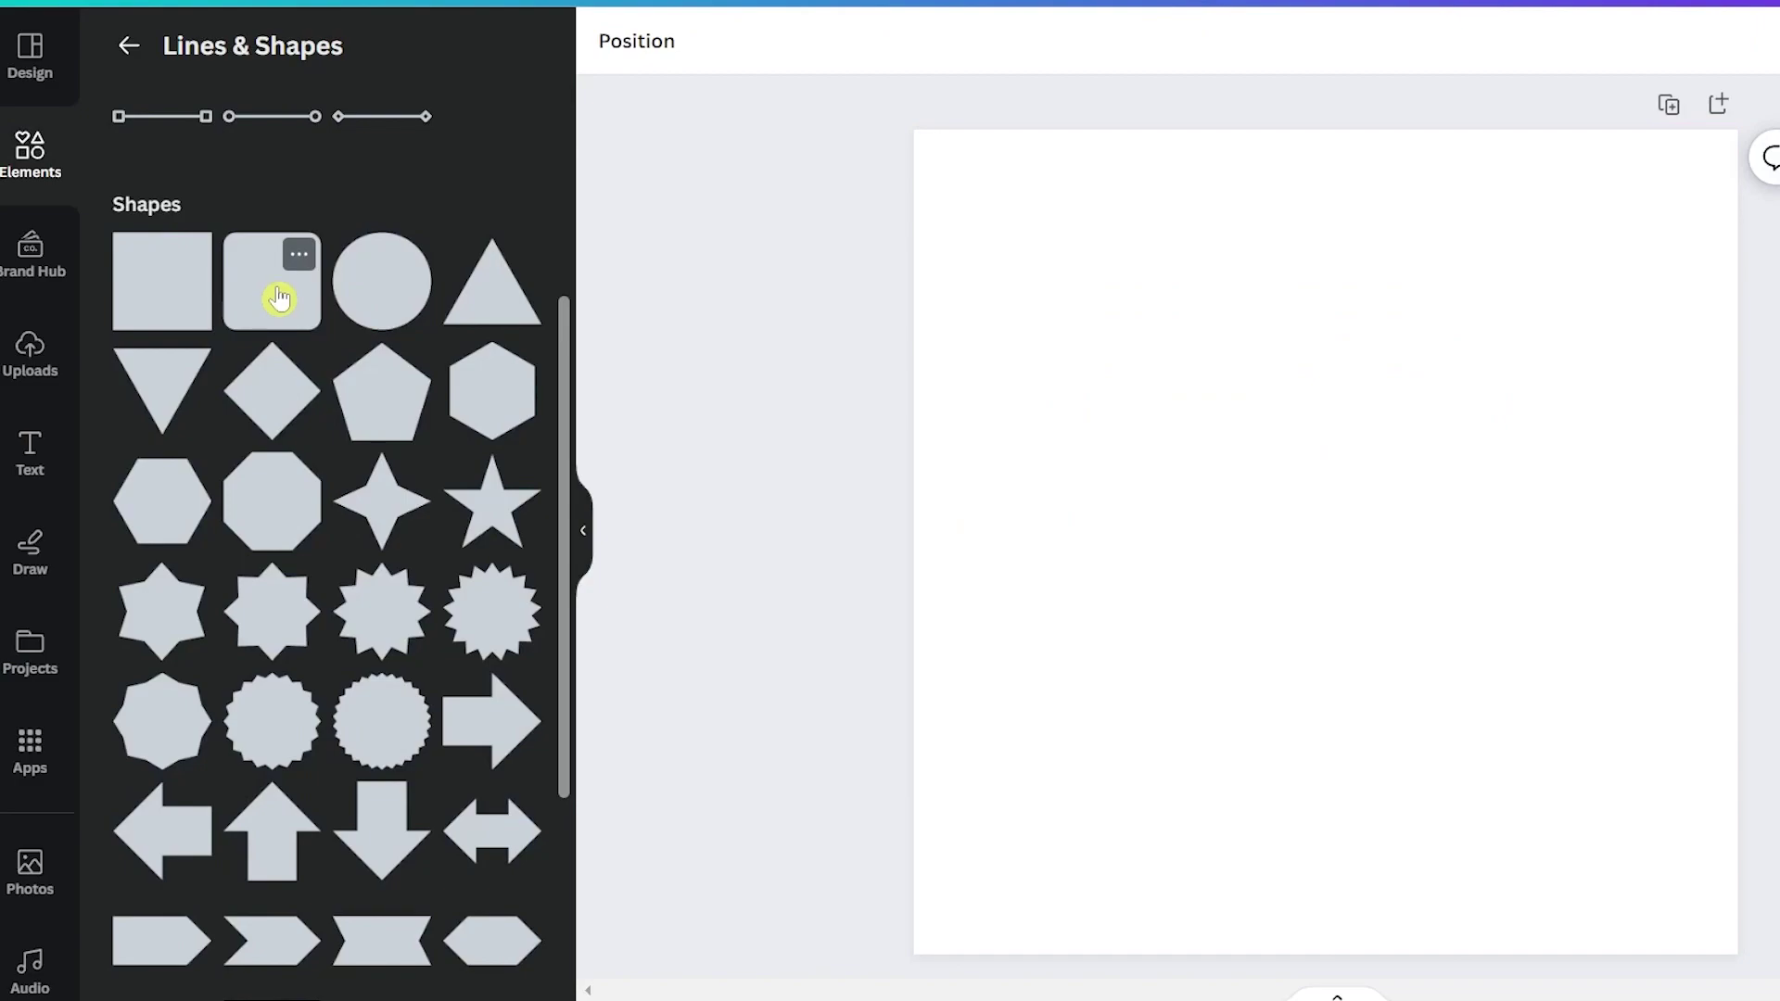
- Add a rounded-corner square, stretch it wide on both sides, and fill it pink
click(278, 299)
drag(1190, 539, 995, 539)
drag(1450, 539, 1693, 539)
click(746, 40)
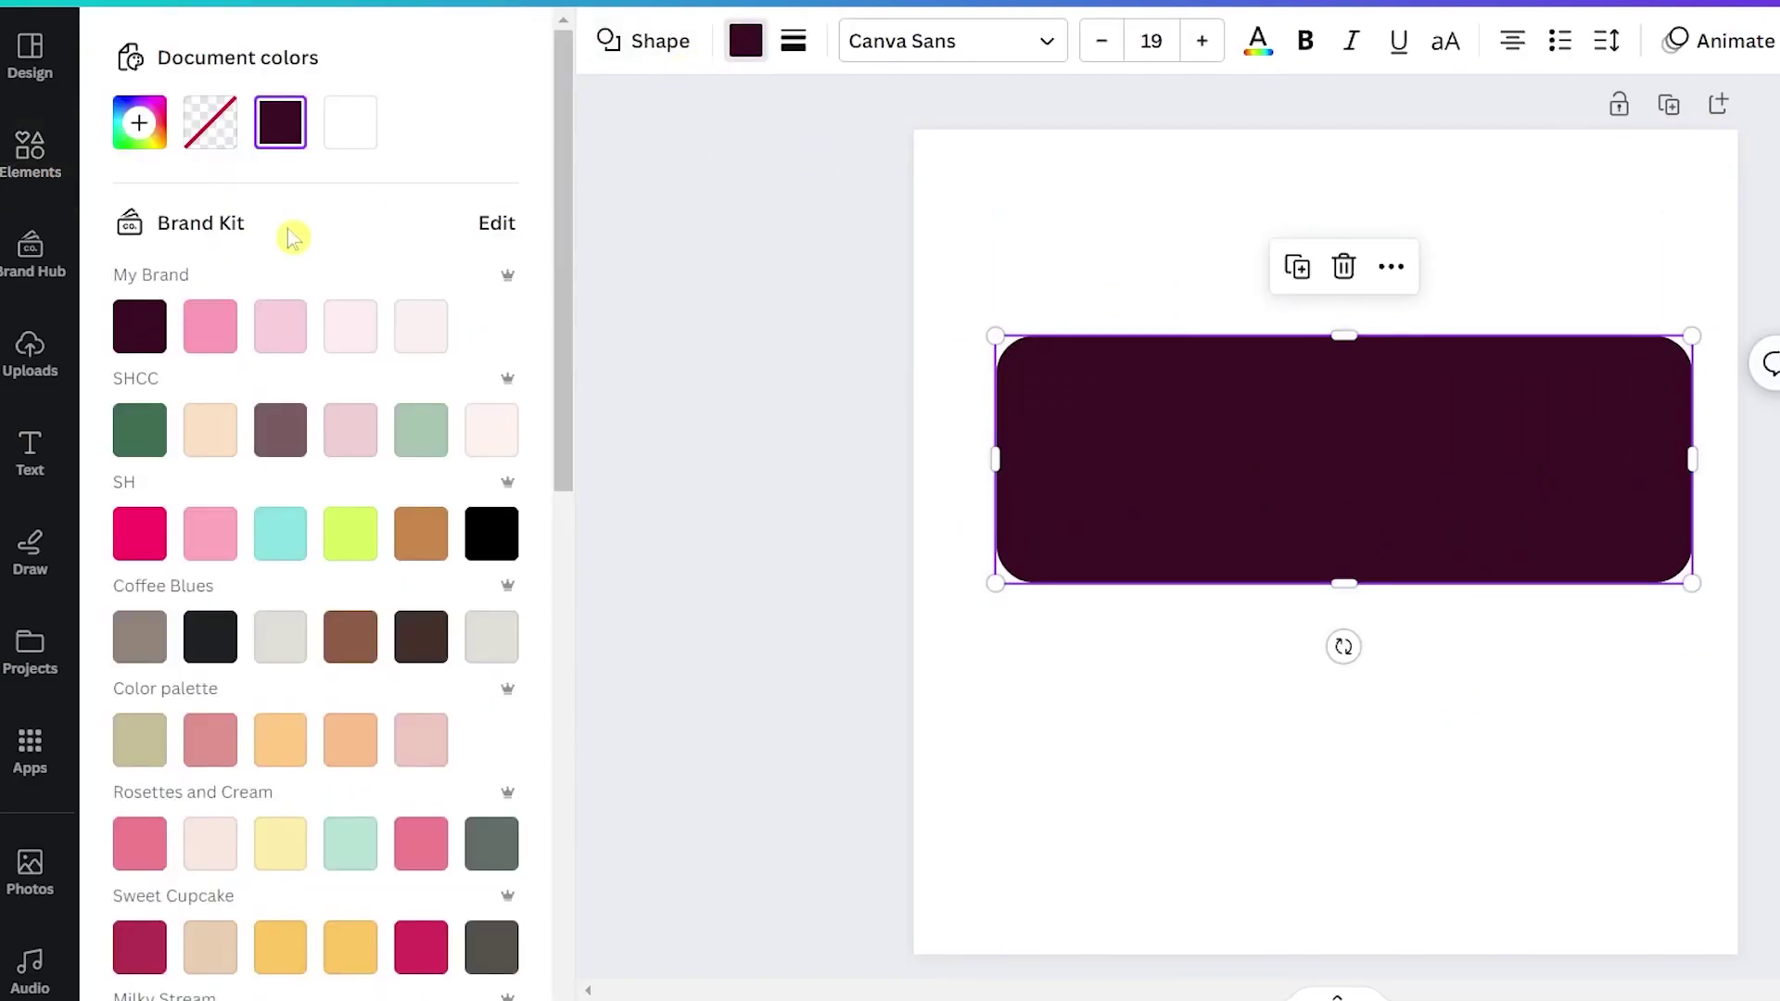
click(211, 325)
- Duplicate the pink shape, recolour the original dark maroon, and offset the pink copy above it
key(ctrl+d)
click(148, 334)
drag(1180, 615, 1167, 513)
click(1049, 775)
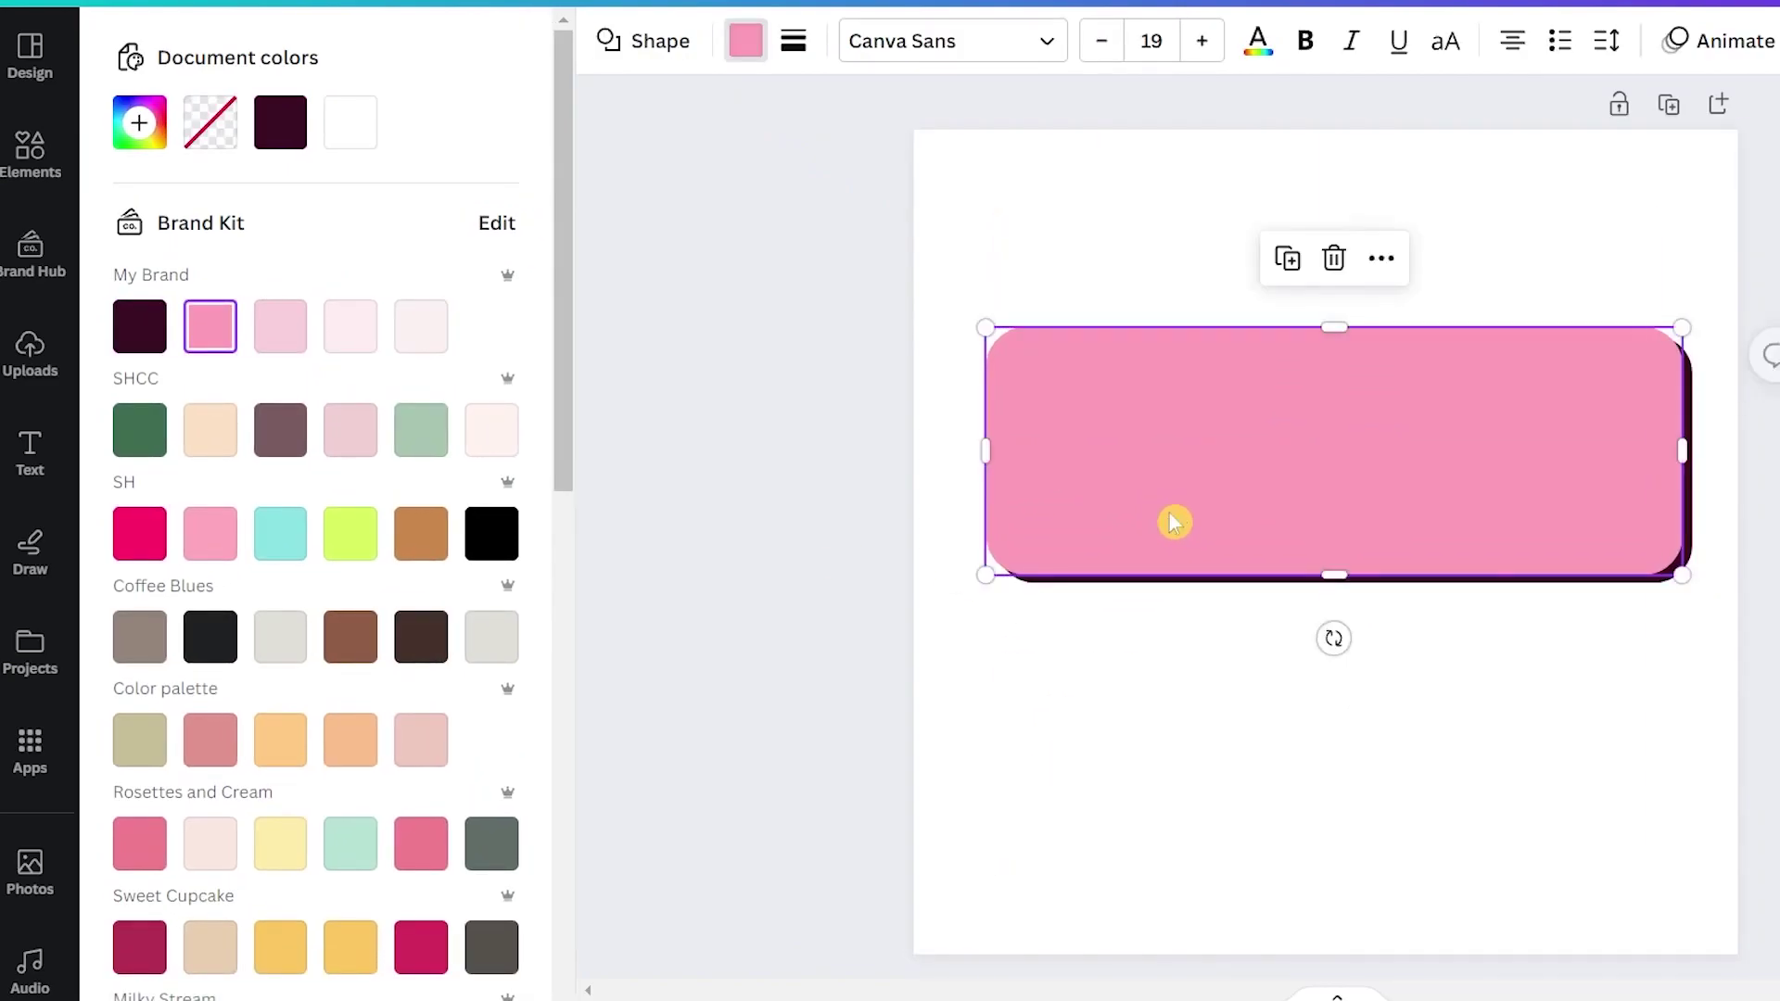
- Add a heading text box to the page
click(955, 554)
click(30, 454)
click(269, 385)
- Type 'Click Here!' sized over the button in a new font, and place a watercolour splash behind the list
text(Click Here!)
drag(1467, 460, 1641, 519)
click(701, 40)
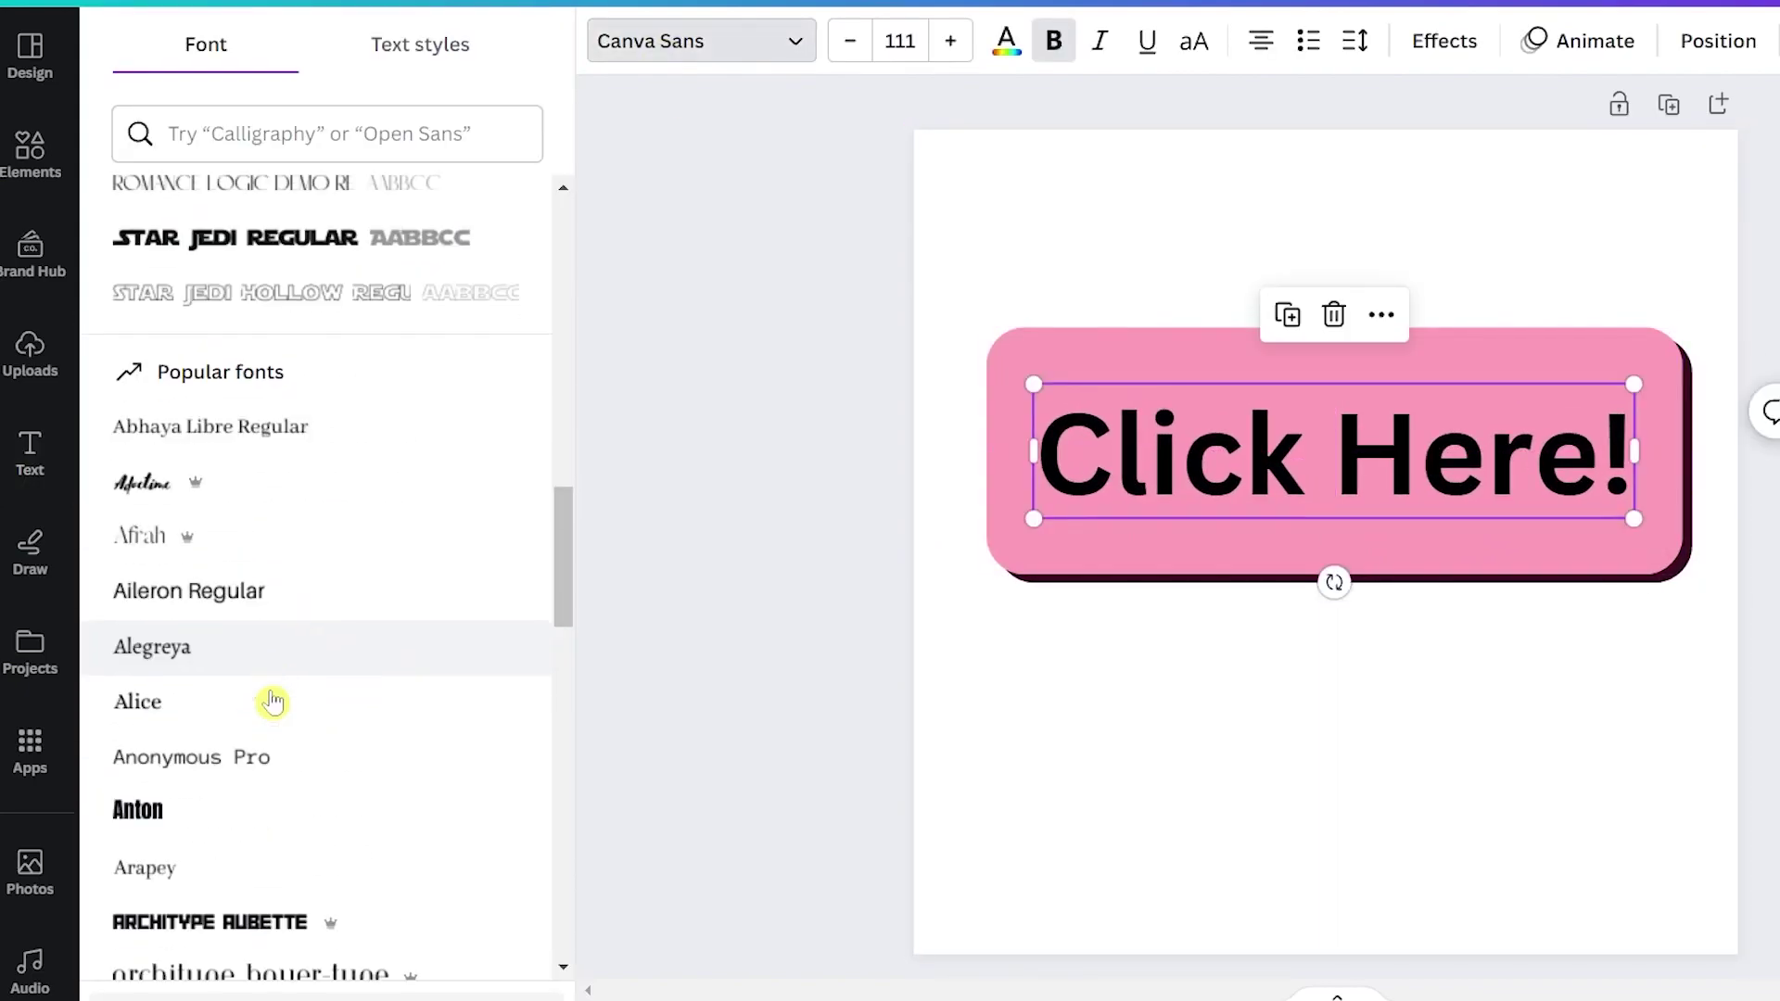
click(1007, 41)
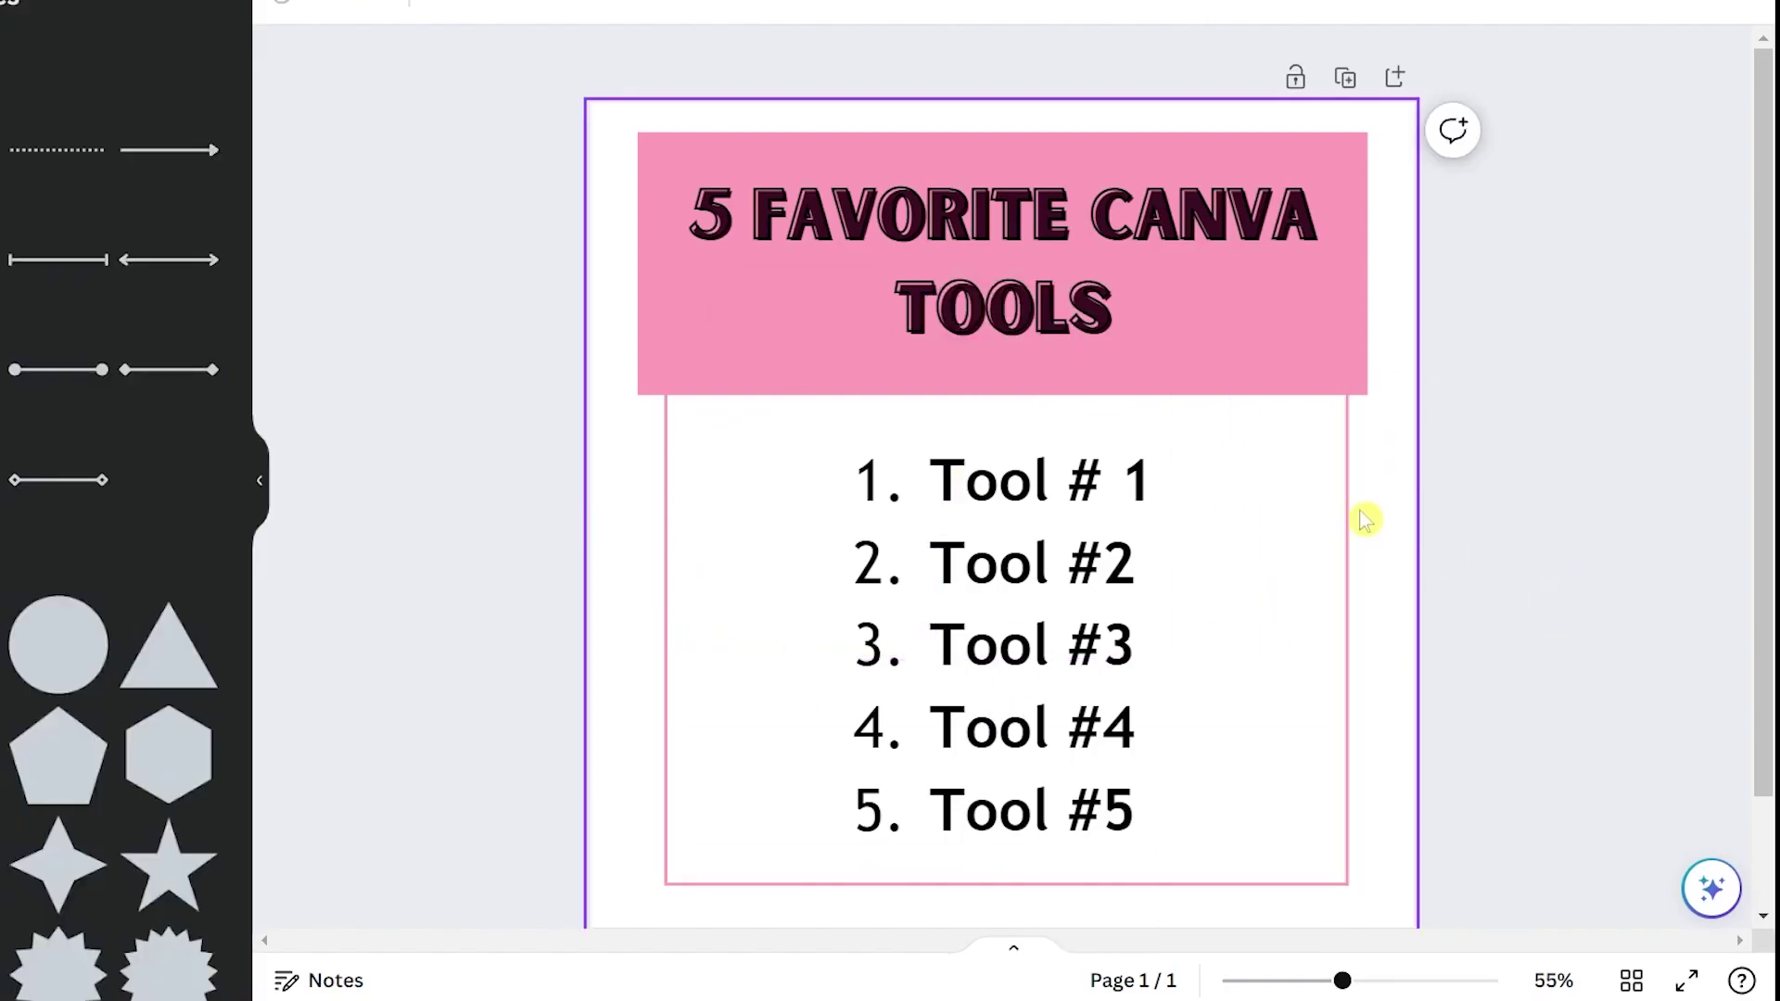
click(505, 88)
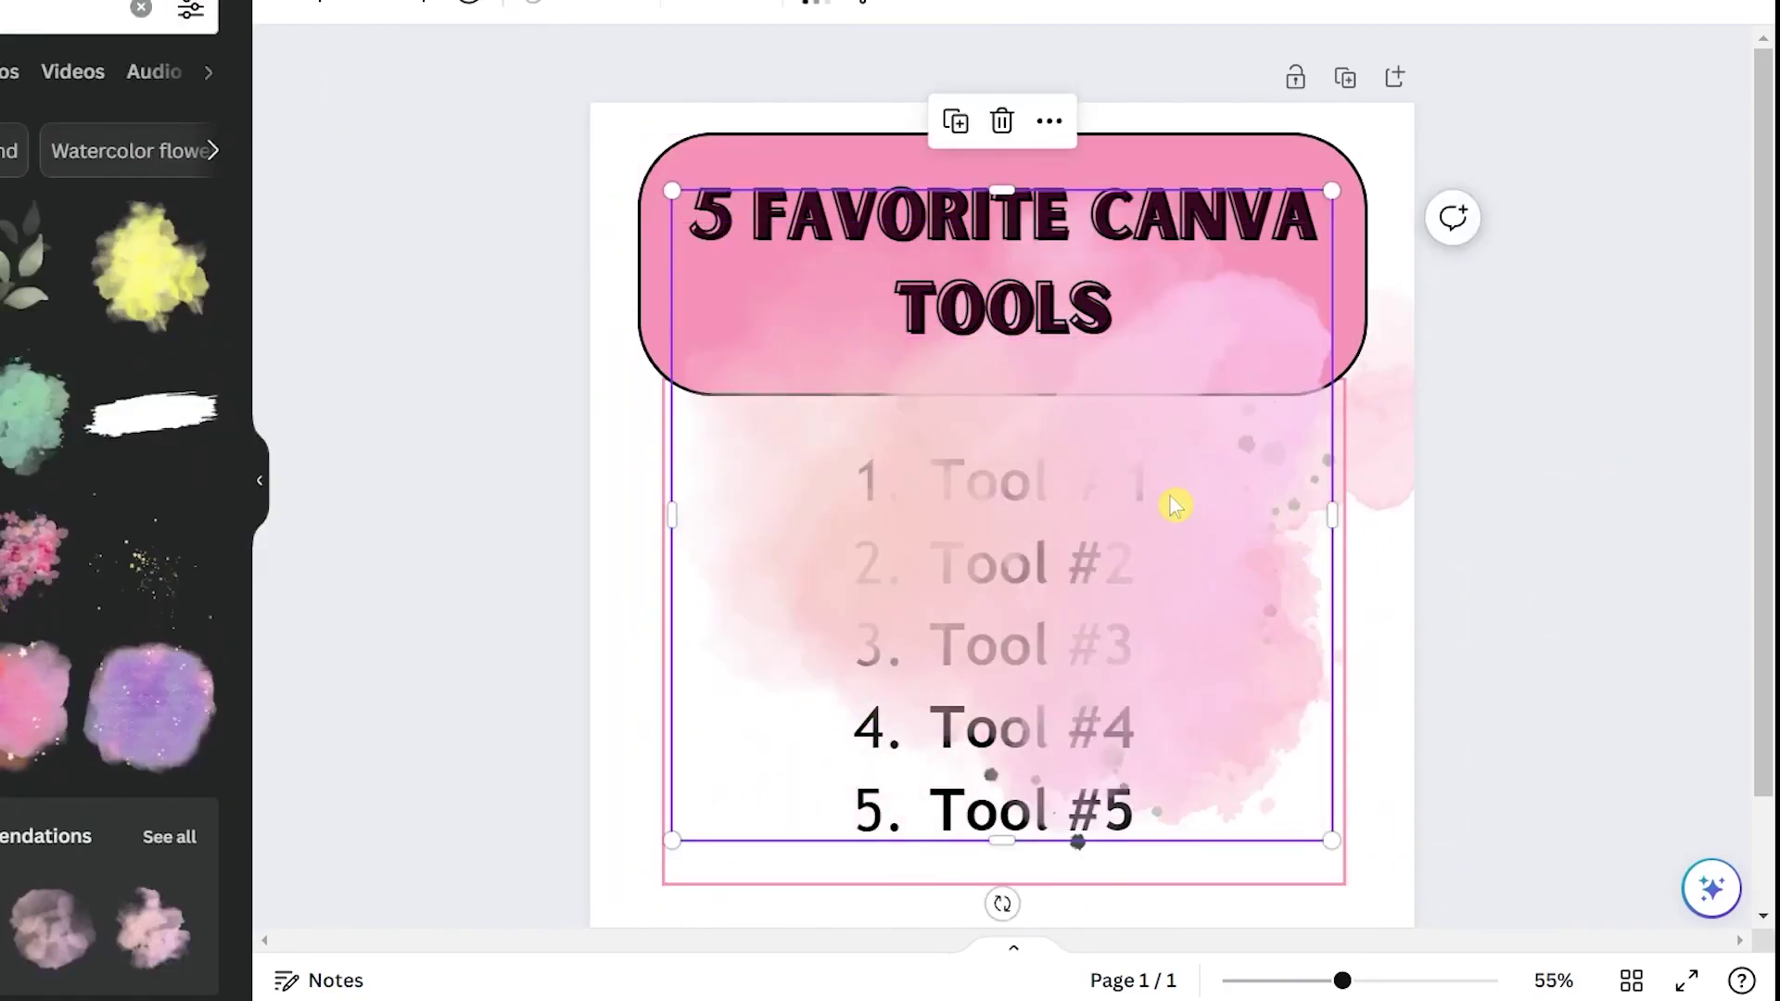
drag(1176, 504, 674, 630)
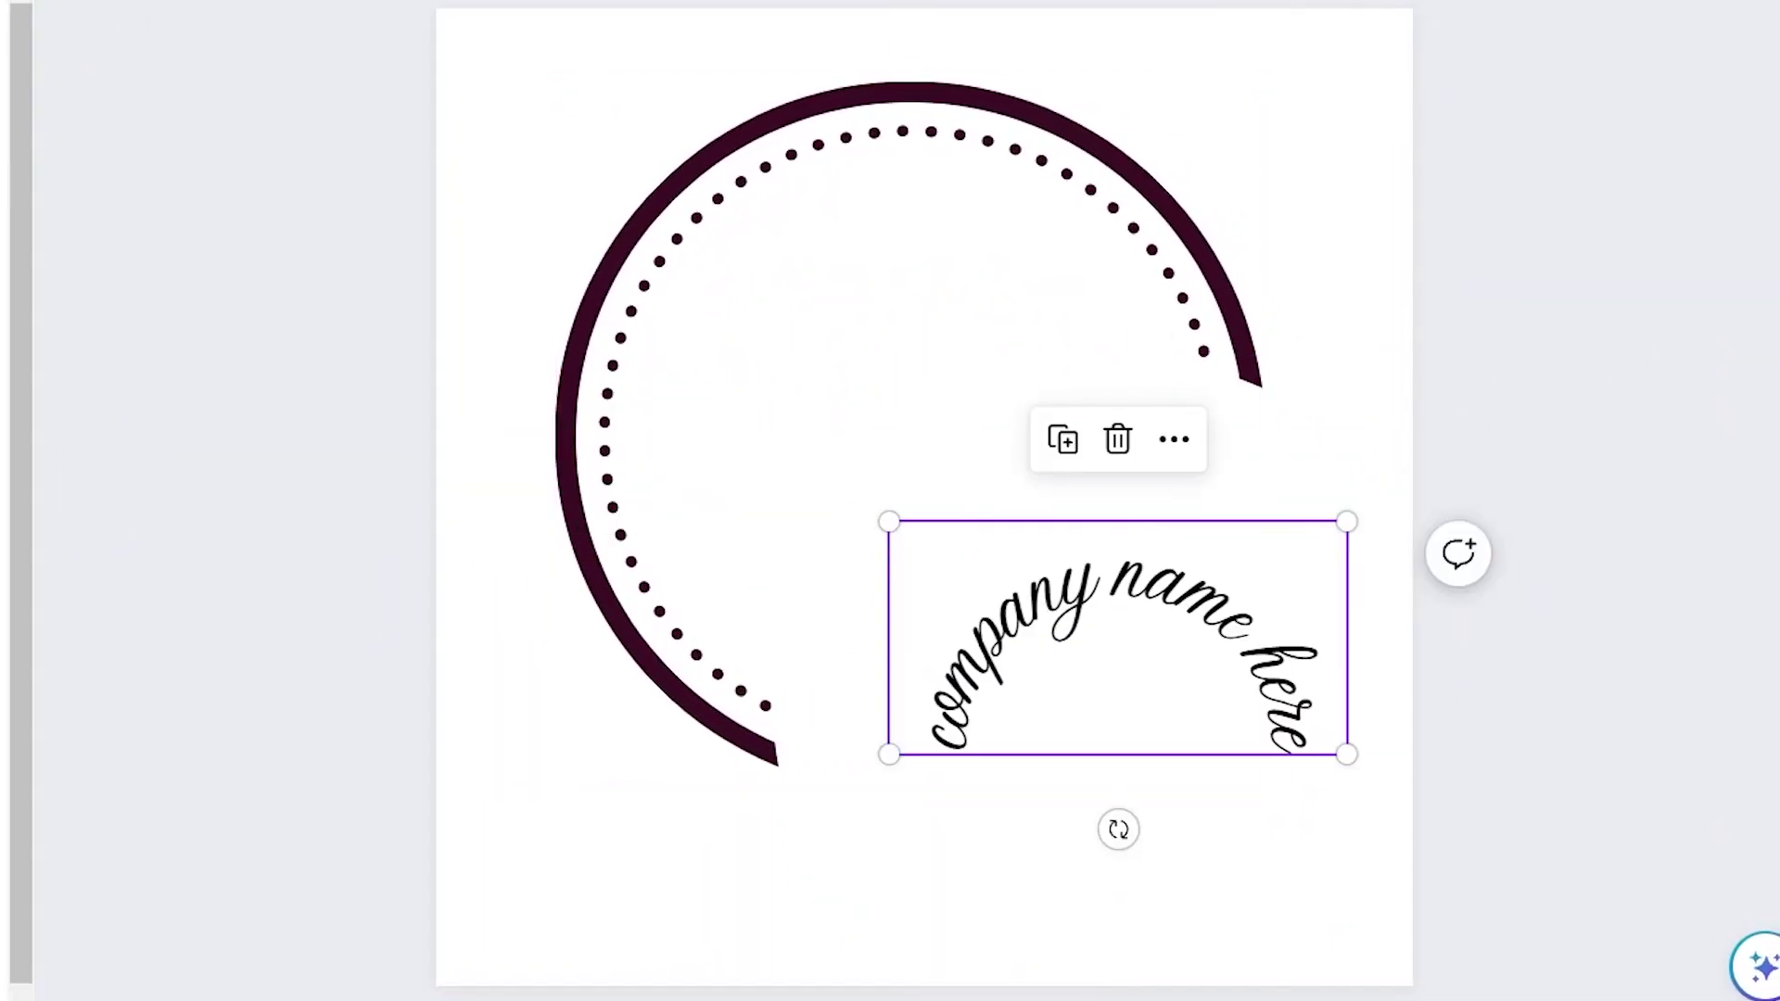
- Rotate the curved company name text slightly
drag(1119, 829, 1146, 817)
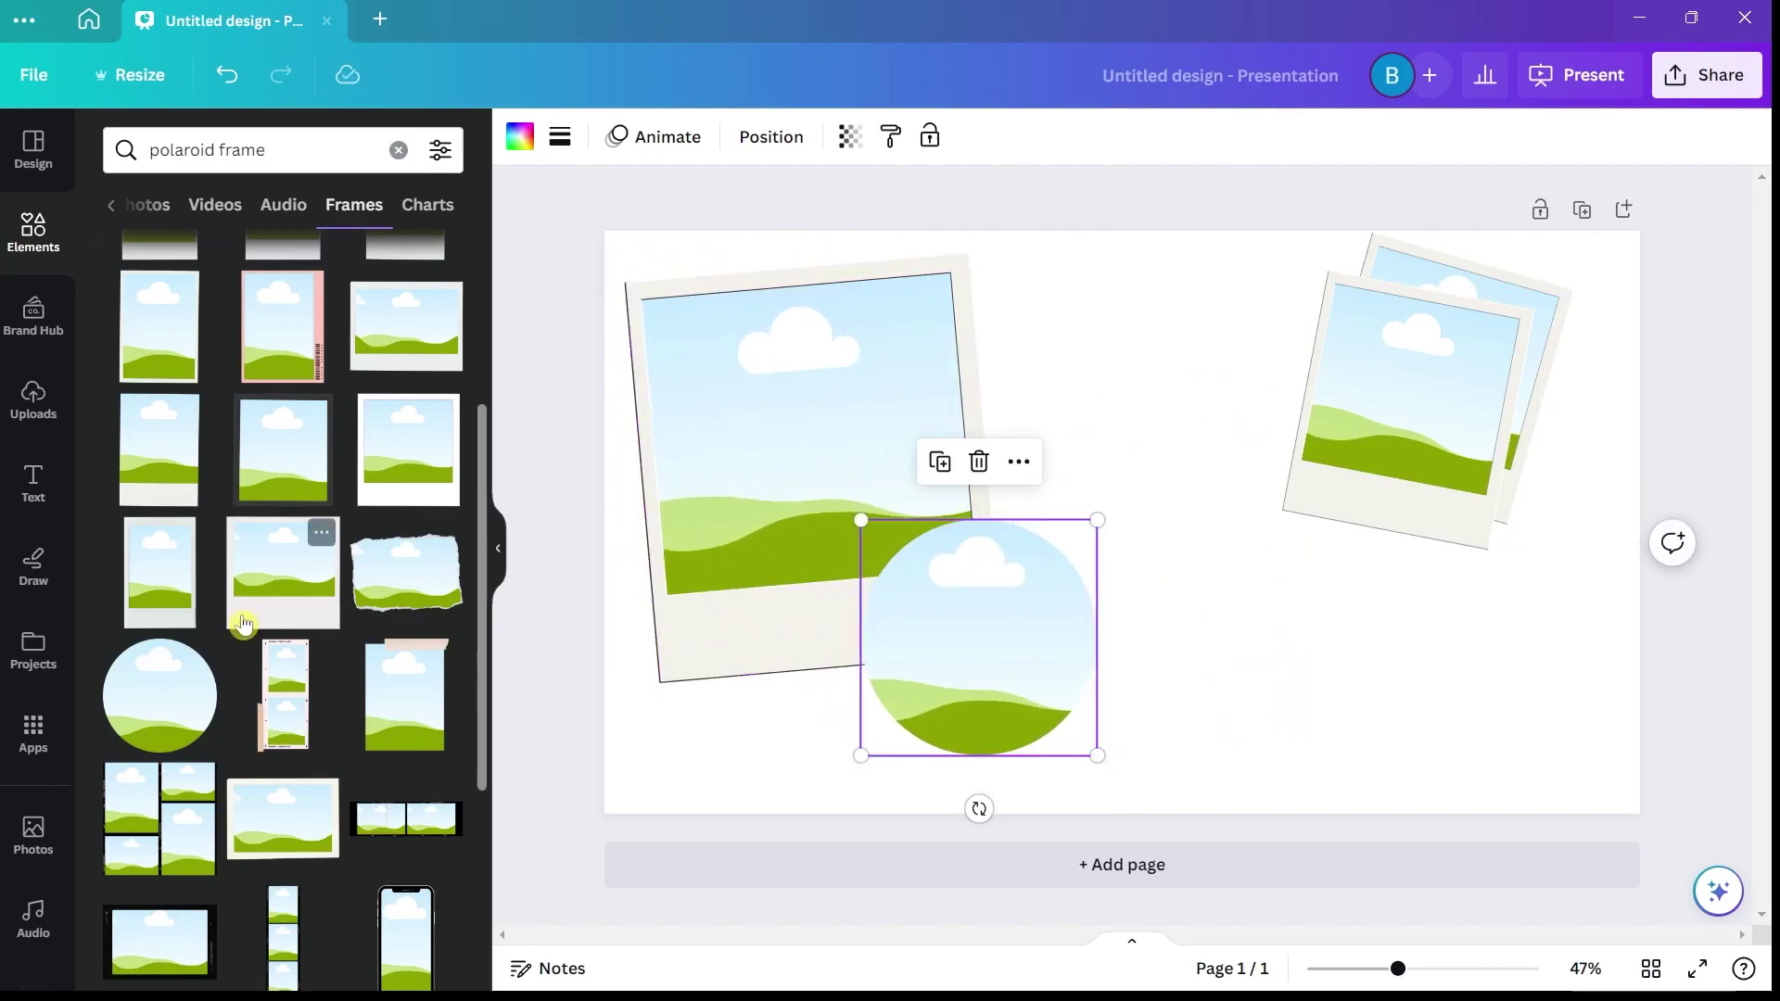
scroll(401, 642, down, 5)
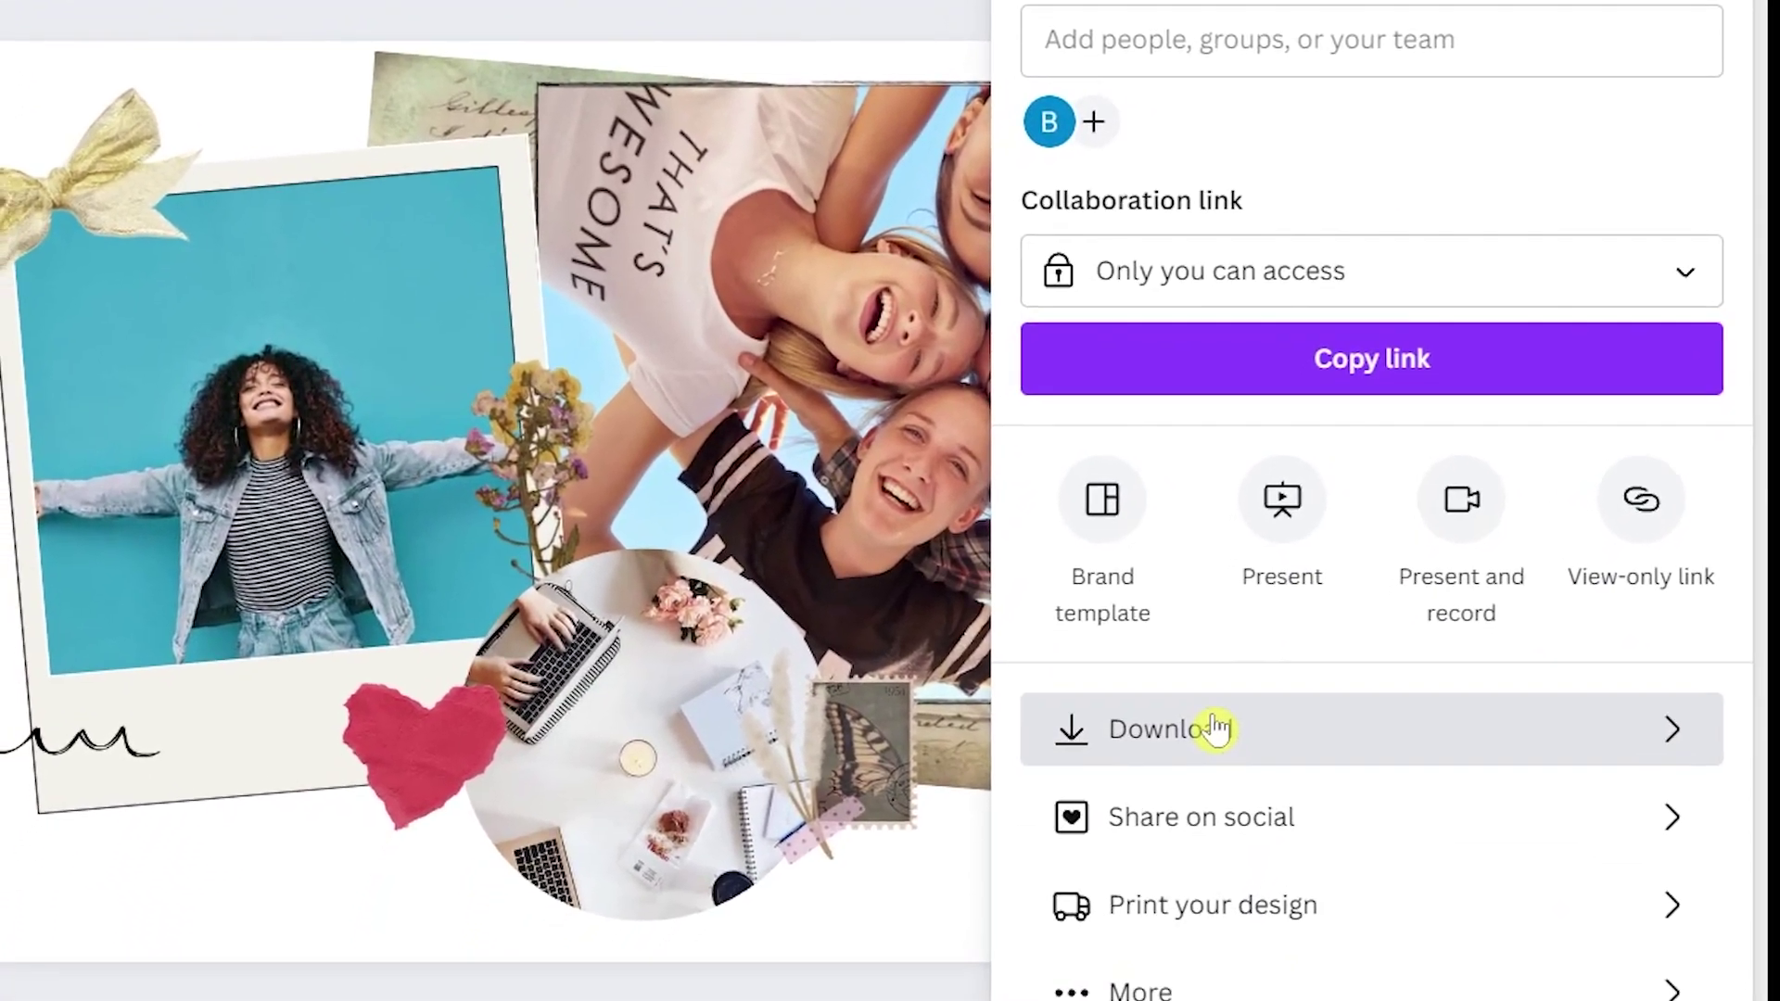
- Choose PNG as the file type in the download settings
click(1215, 729)
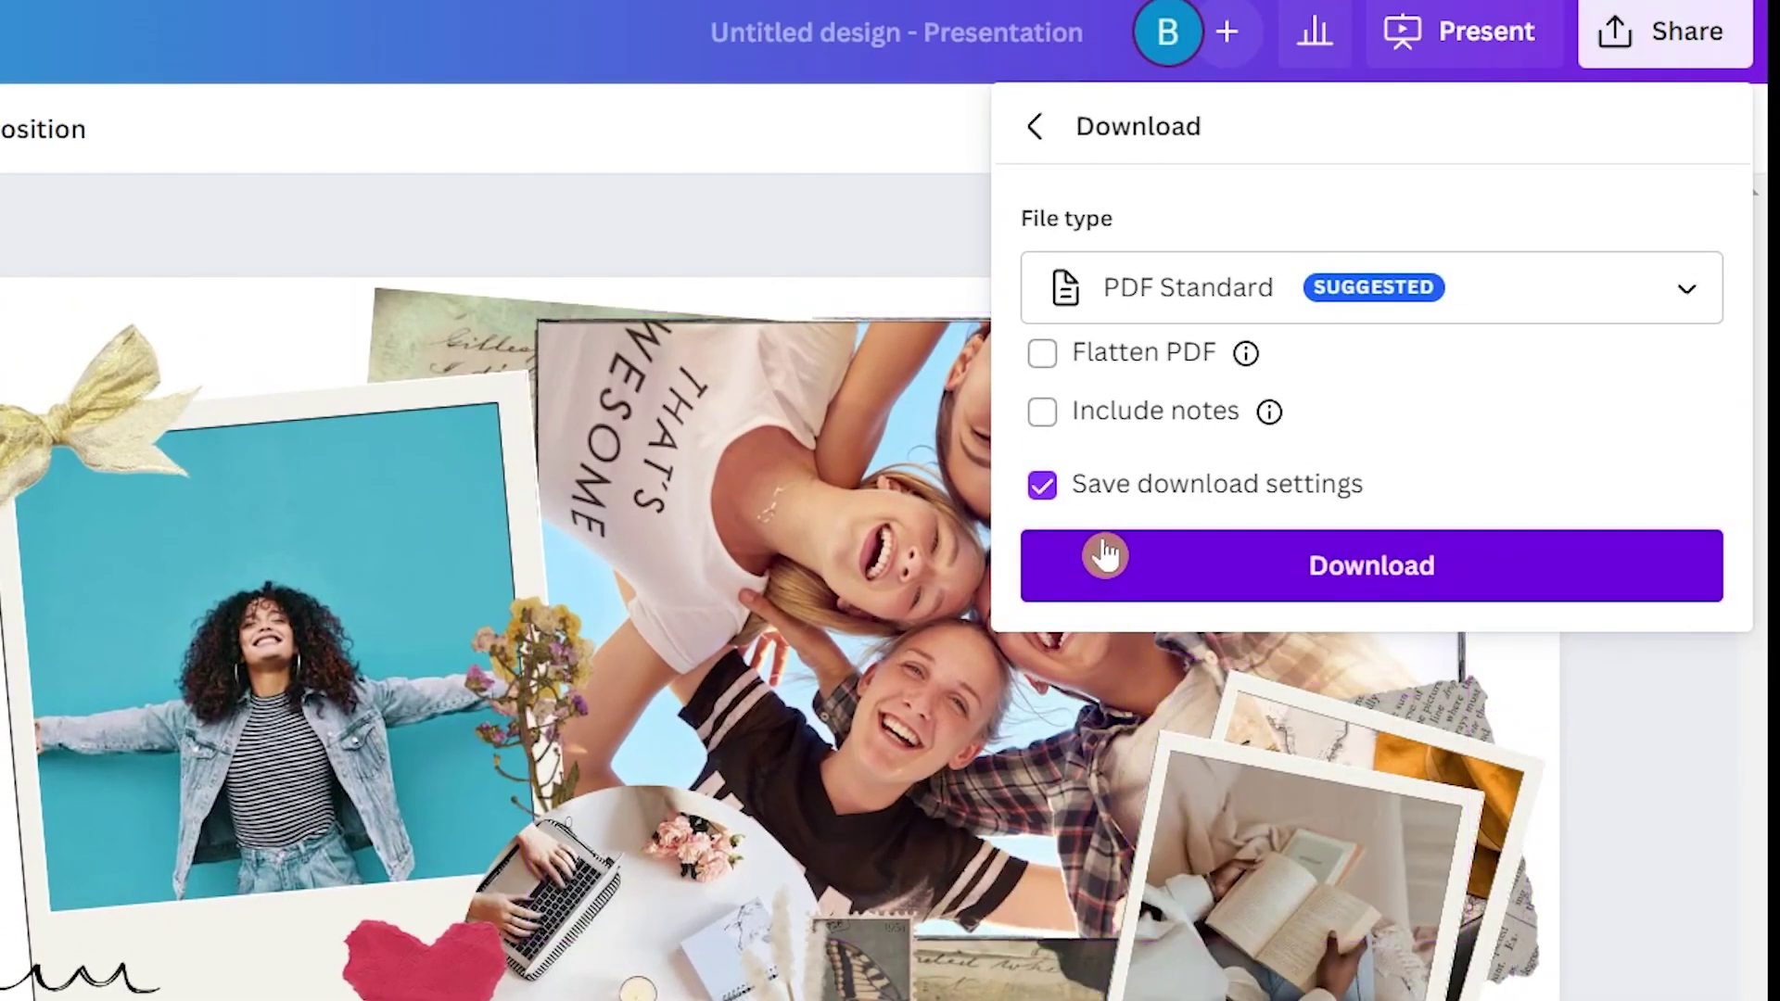
click(1266, 272)
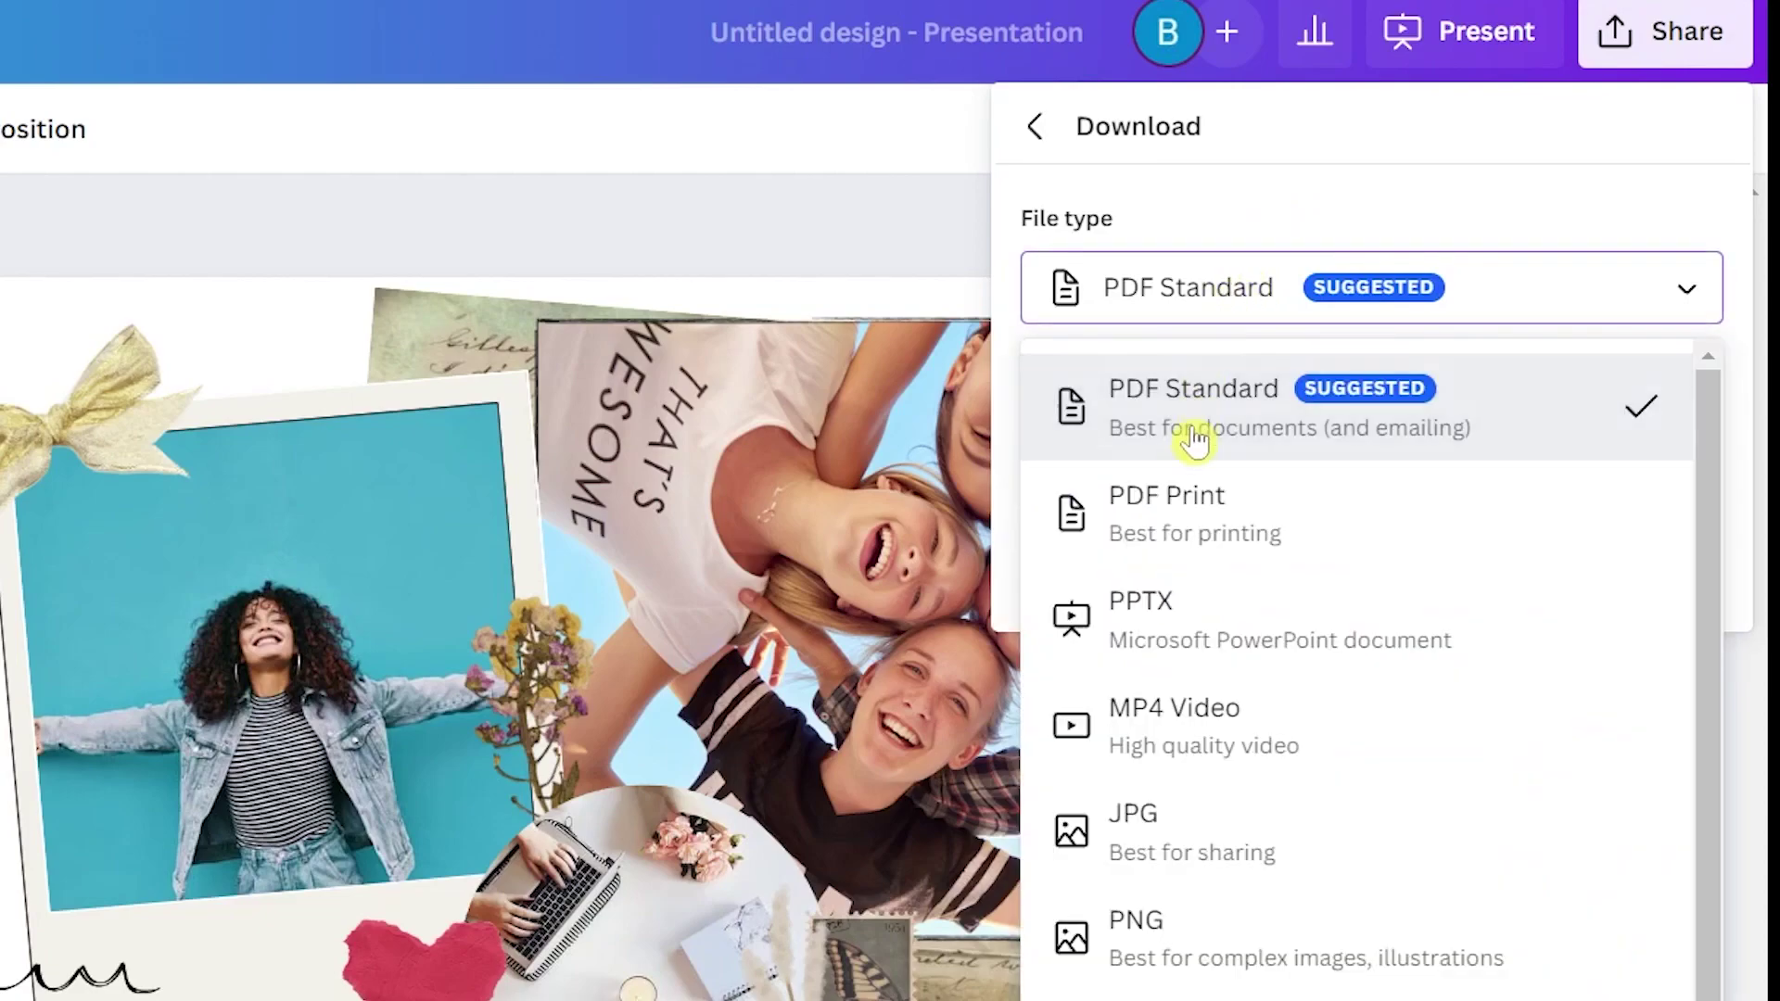
click(1160, 963)
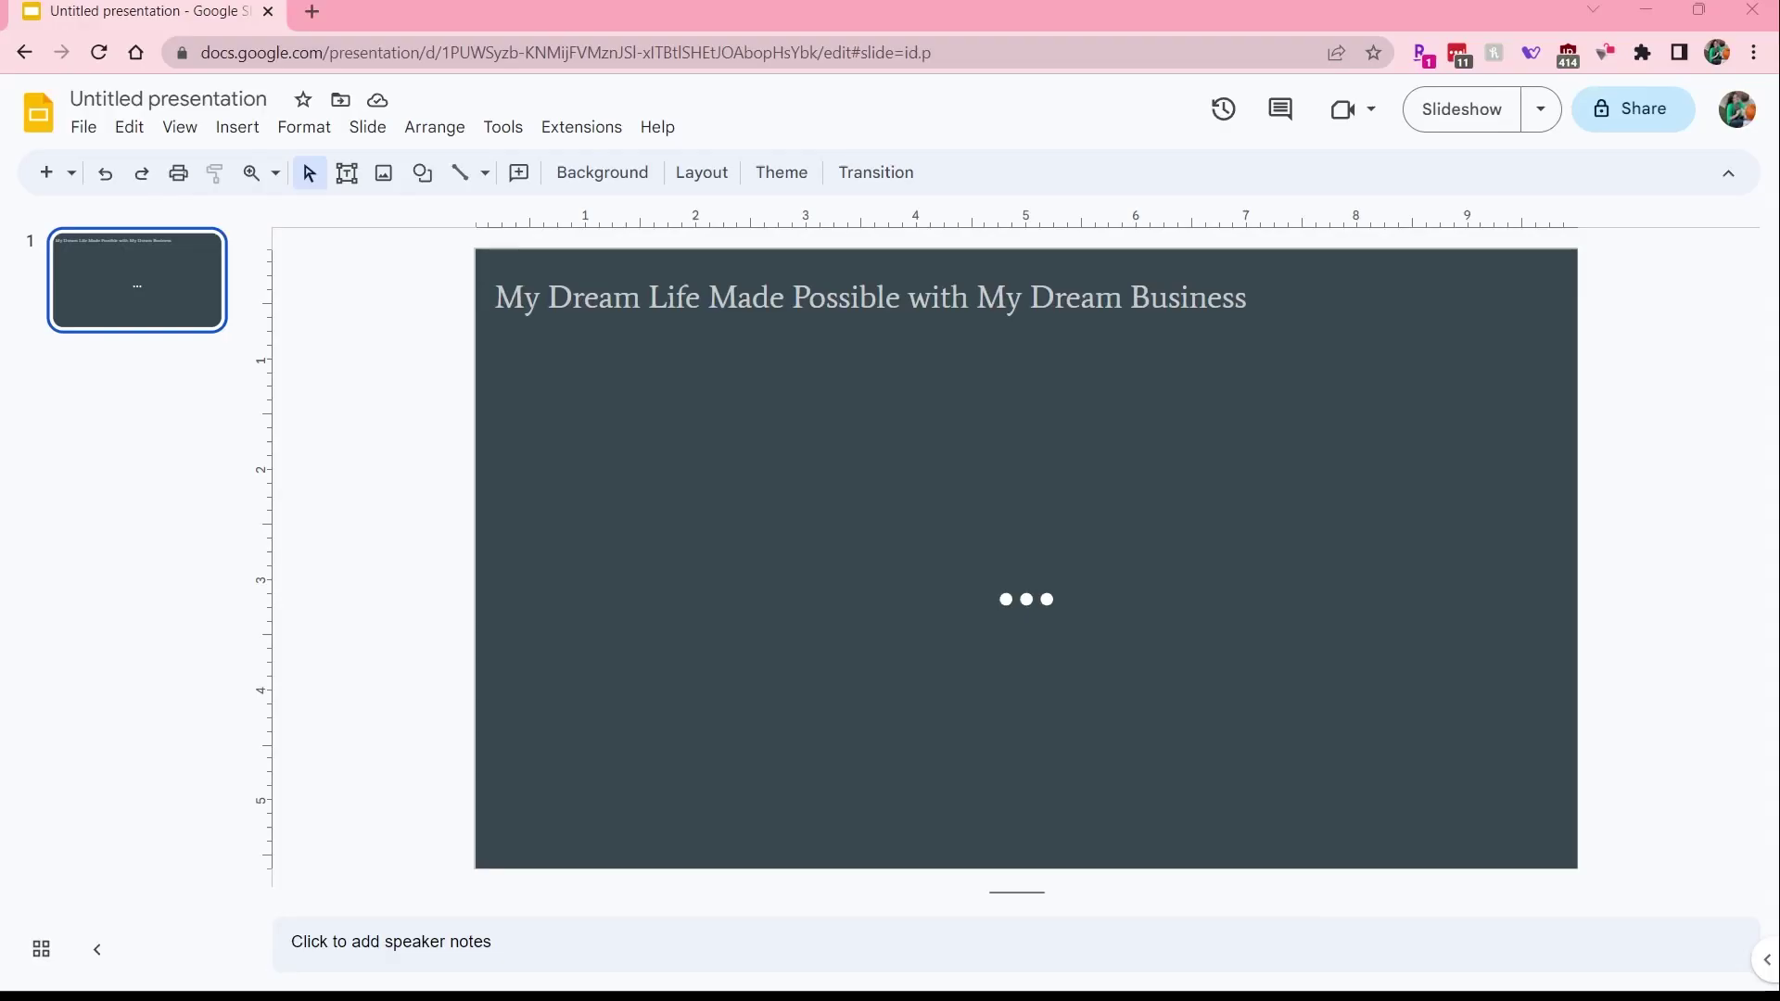
- Paste the copied collage image onto the dark title slide with Ctrl+V
key(ctrl+v)
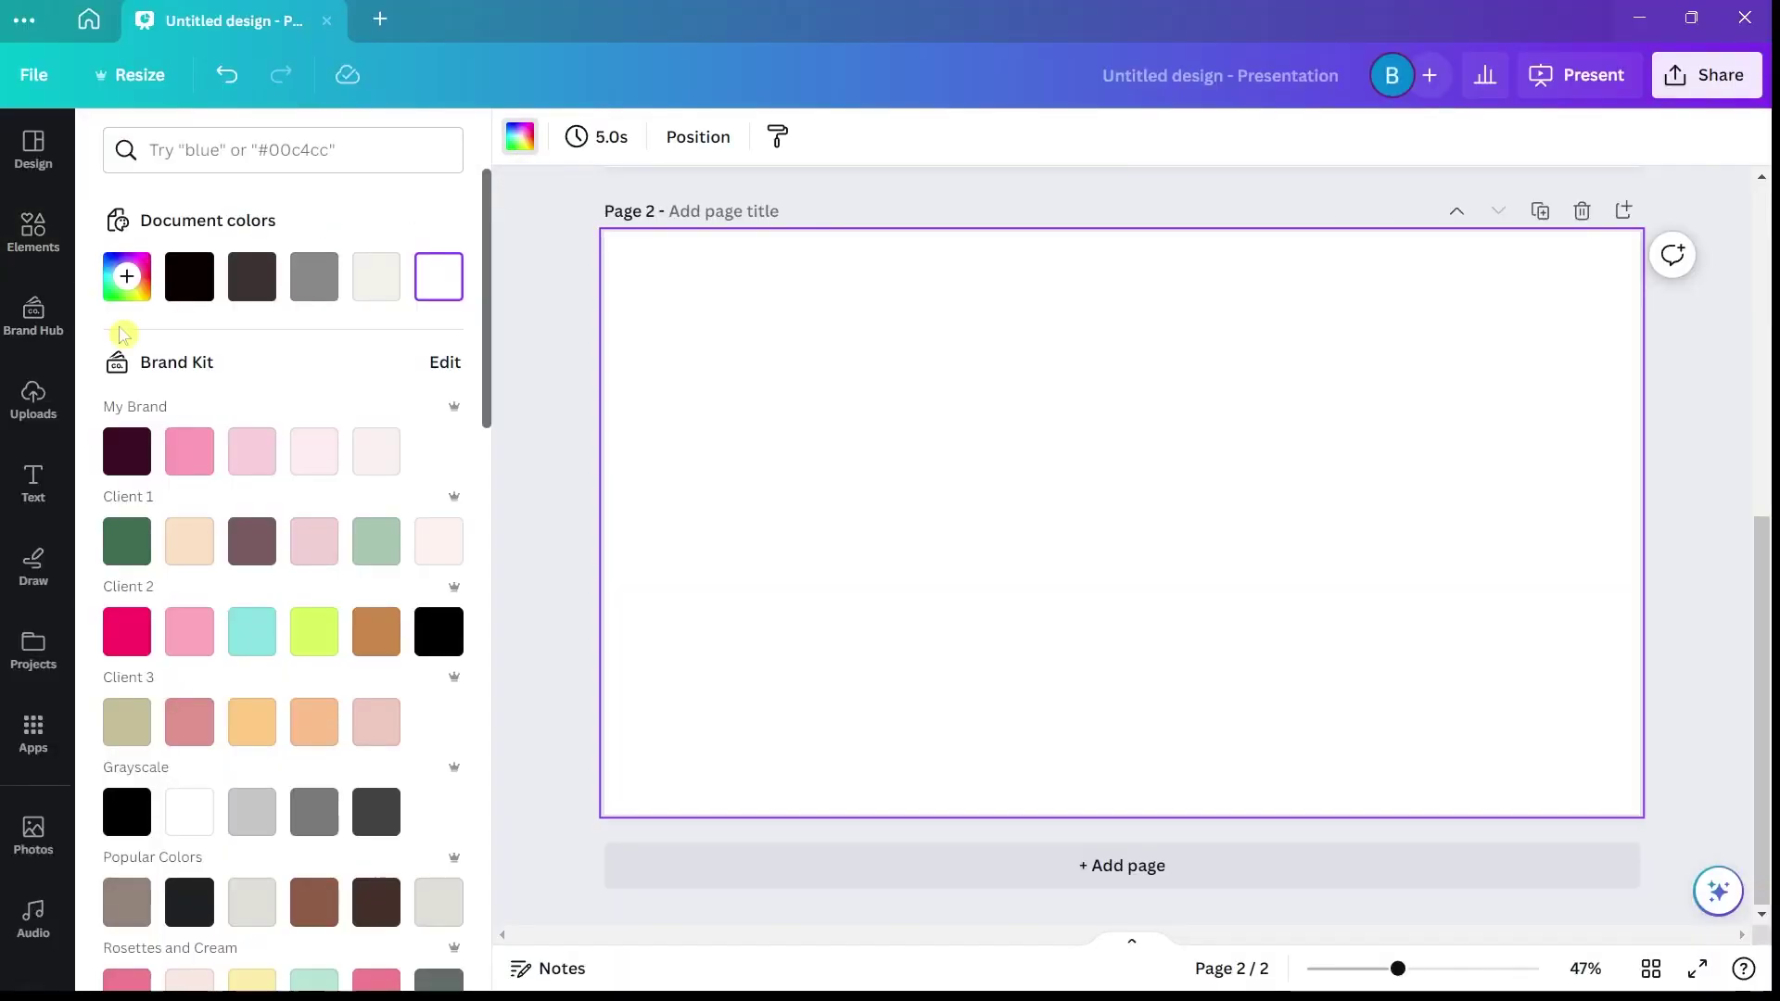
- Search the brand kit palettes for 'neautral' and add the Sandbox Textures palette
click(34, 316)
click(454, 345)
click(1247, 496)
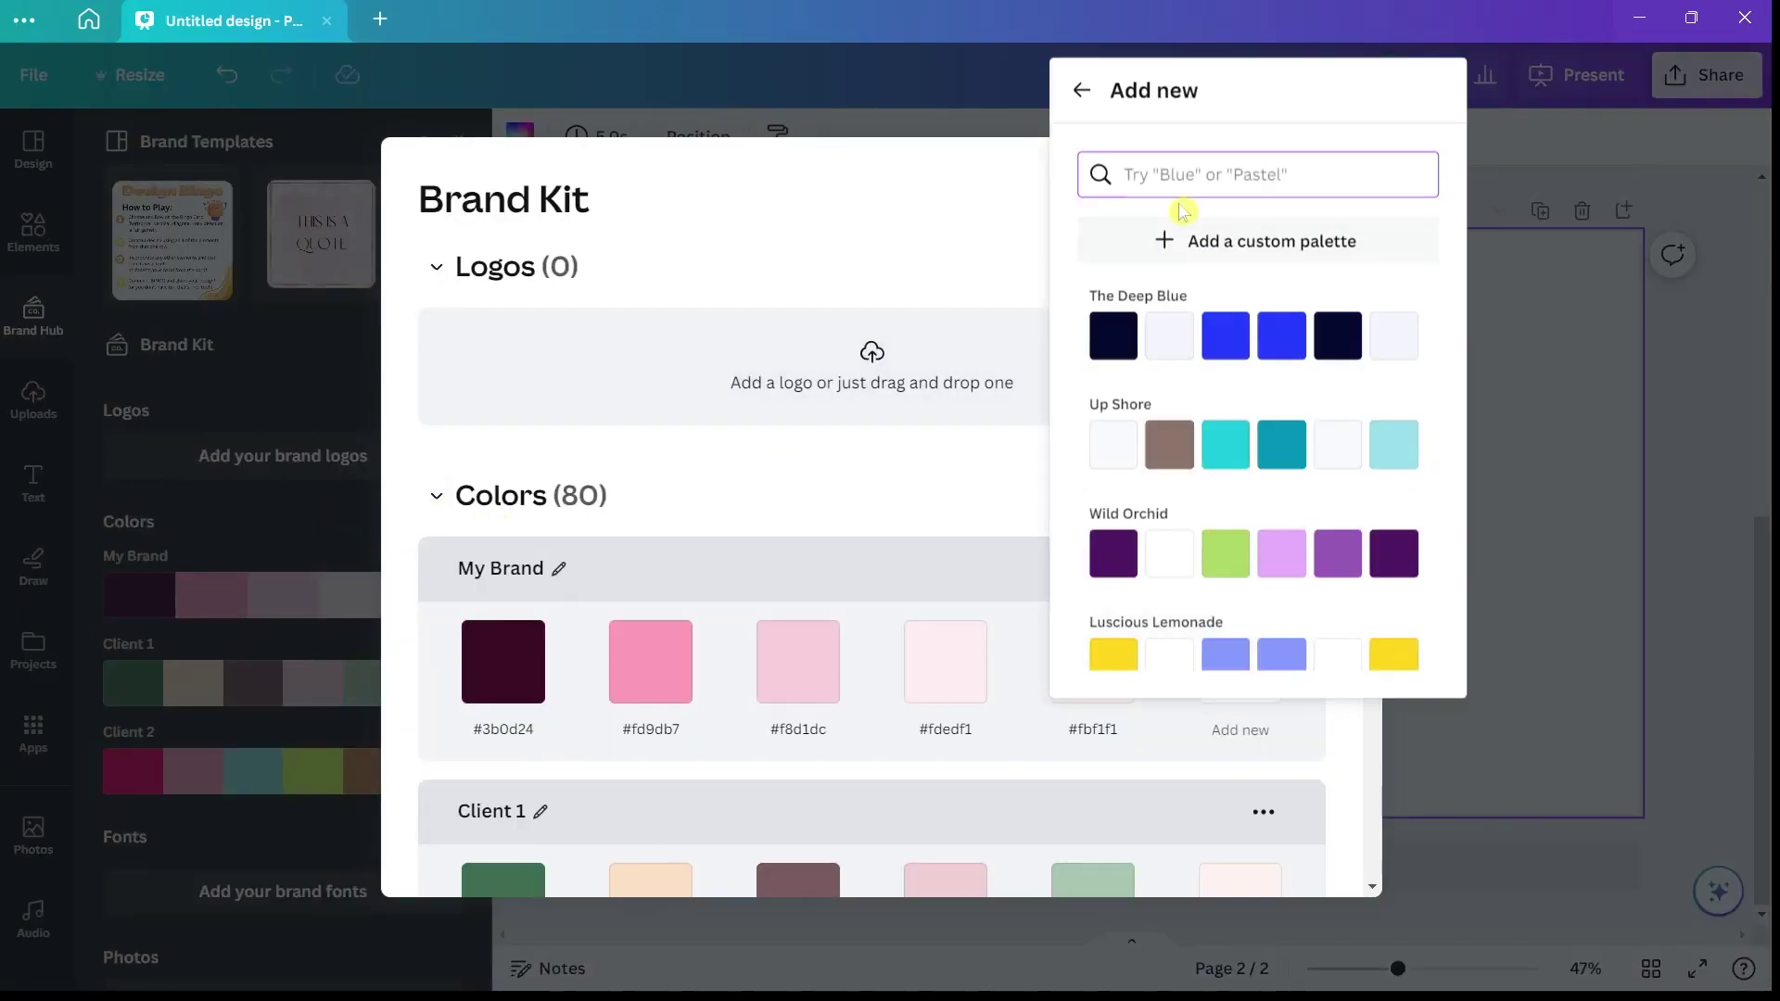
click(1179, 176)
text(neautral)
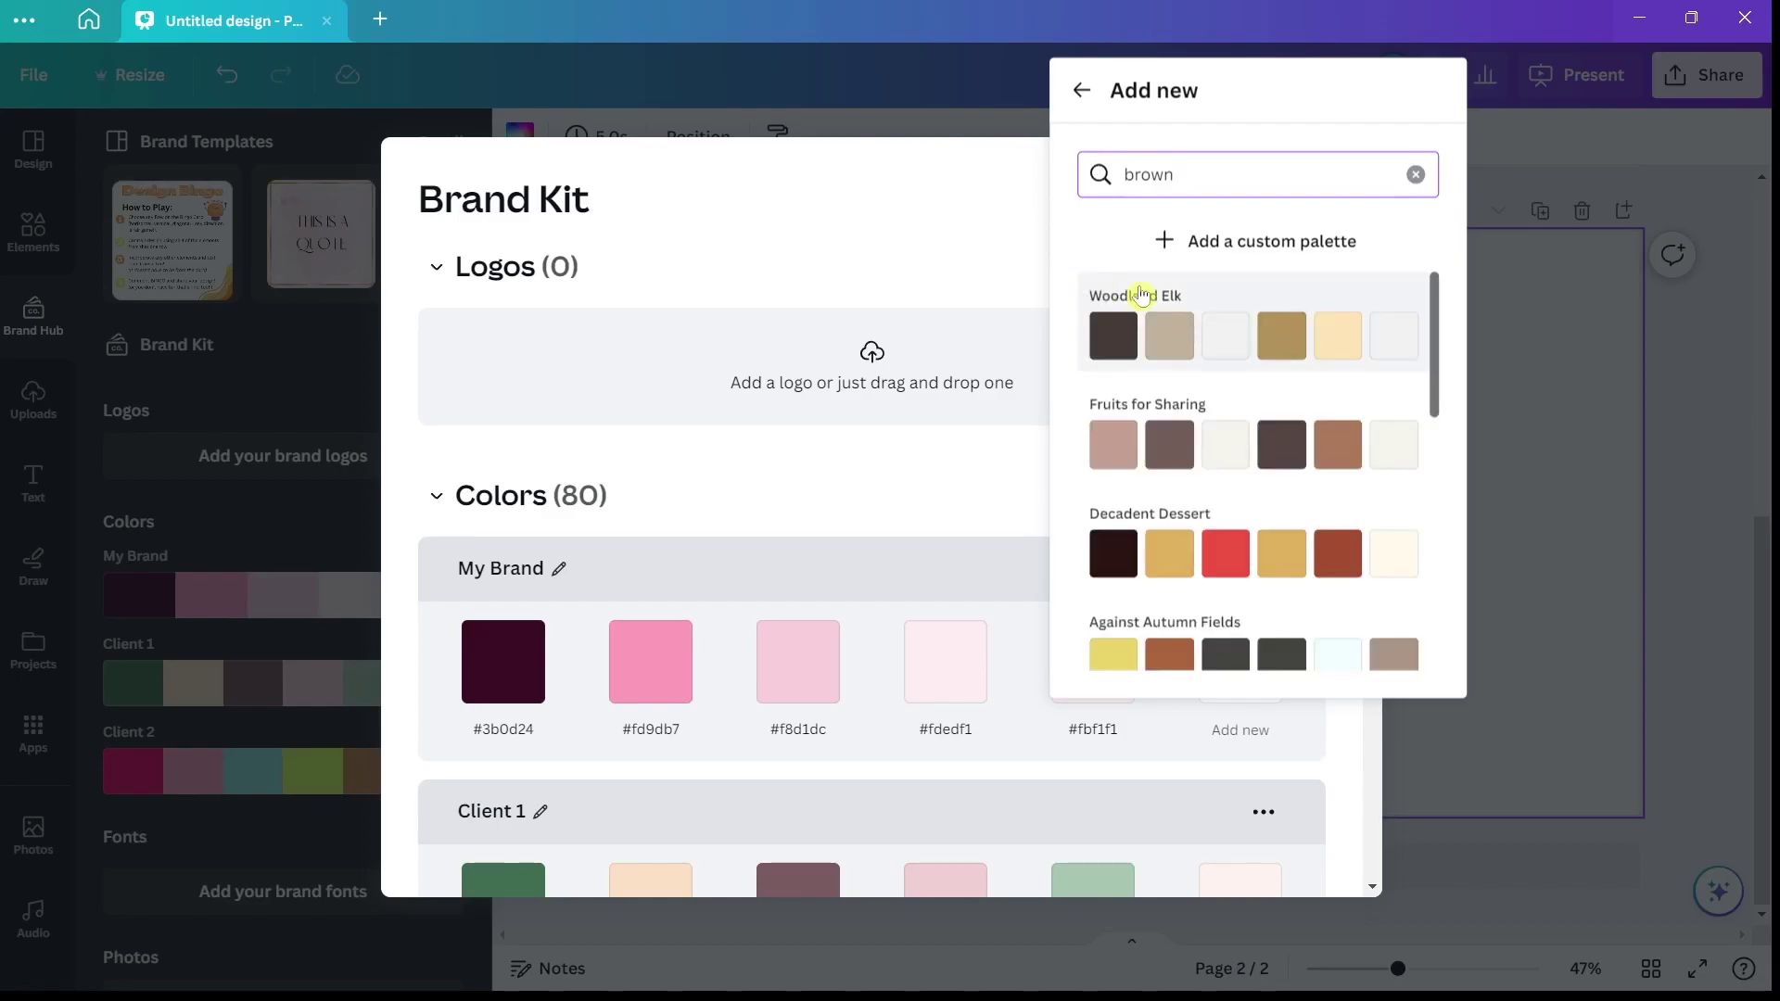
scroll(1394, 405, down, 15)
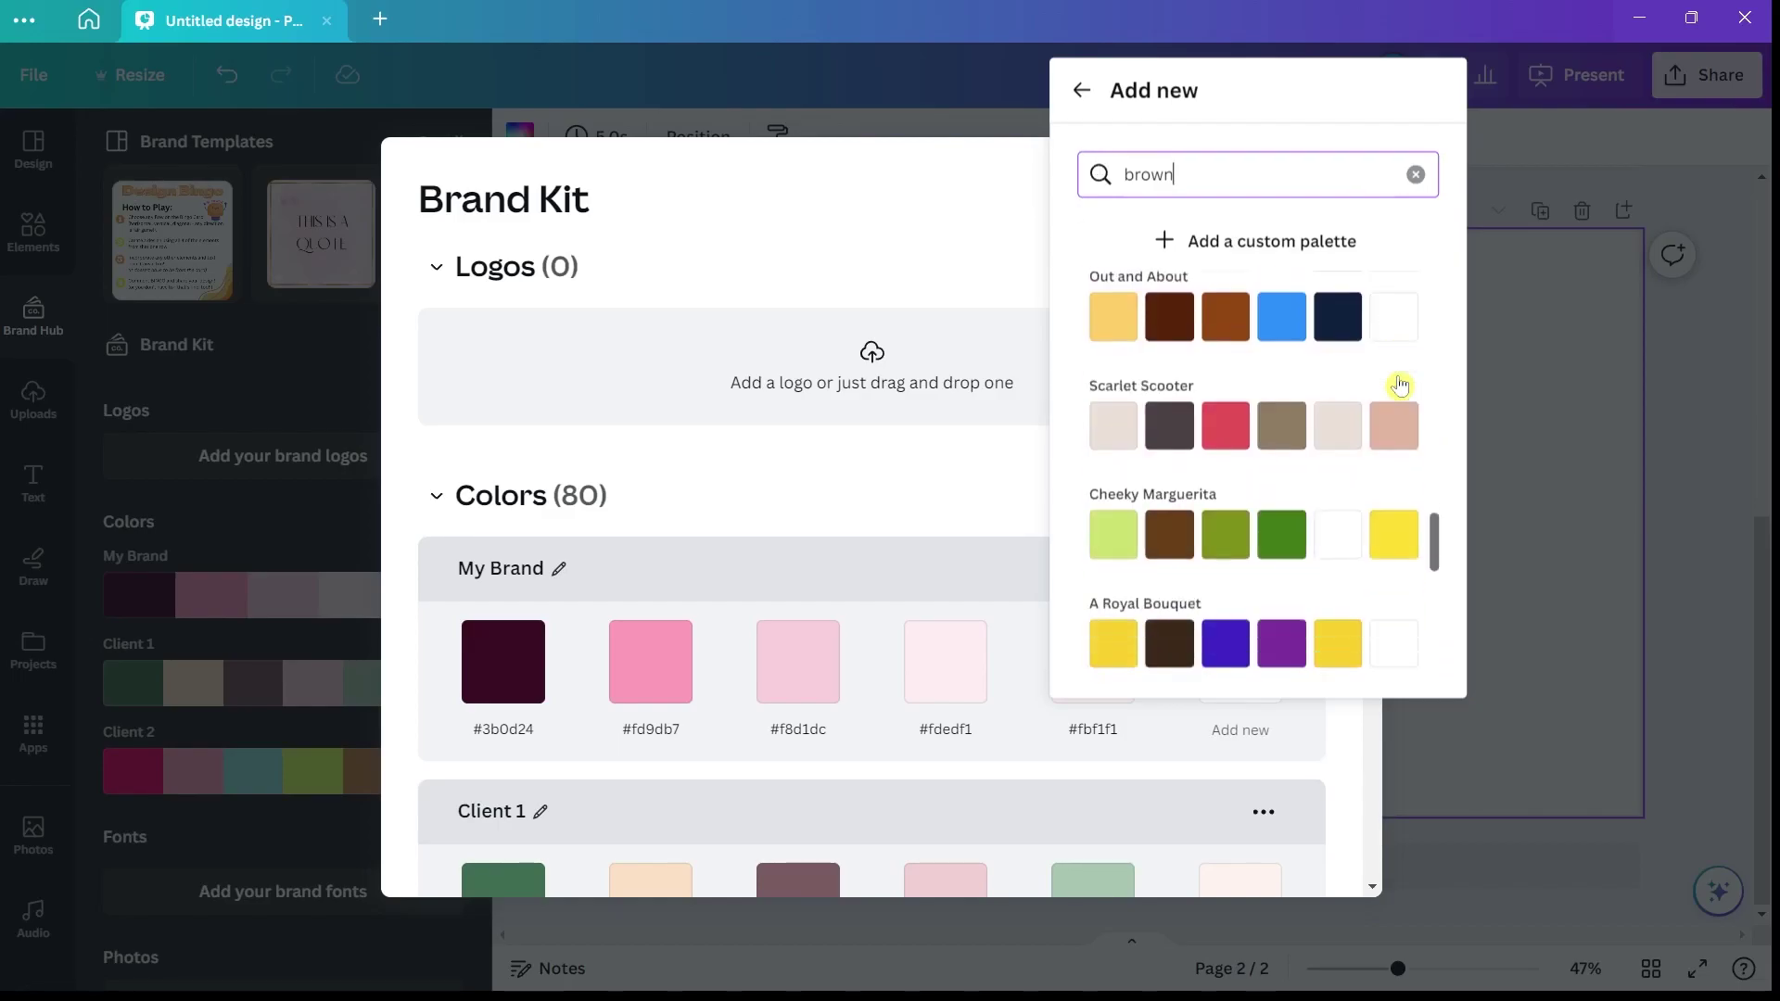
scroll(1401, 385, down, 5)
click(1257, 327)
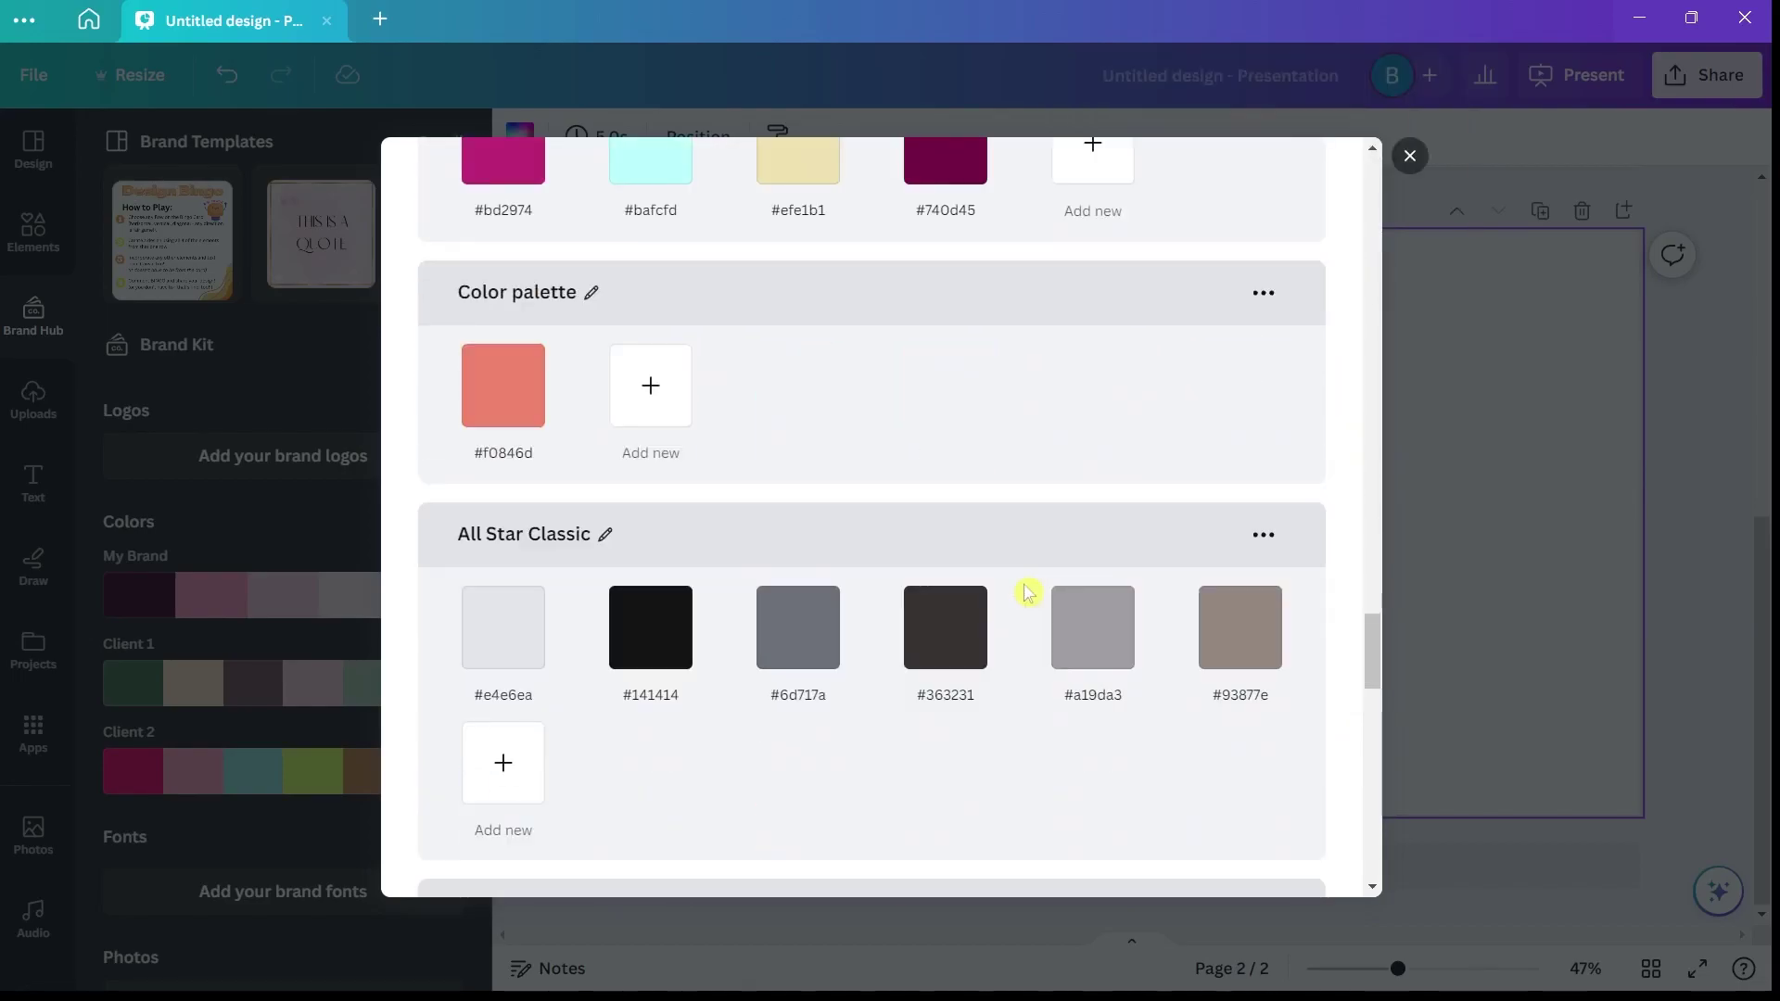
click(1411, 160)
- Try lime green, cream, pink and pale pink page backgrounds from the palette, settling on black
scroll(414, 489, down, 5)
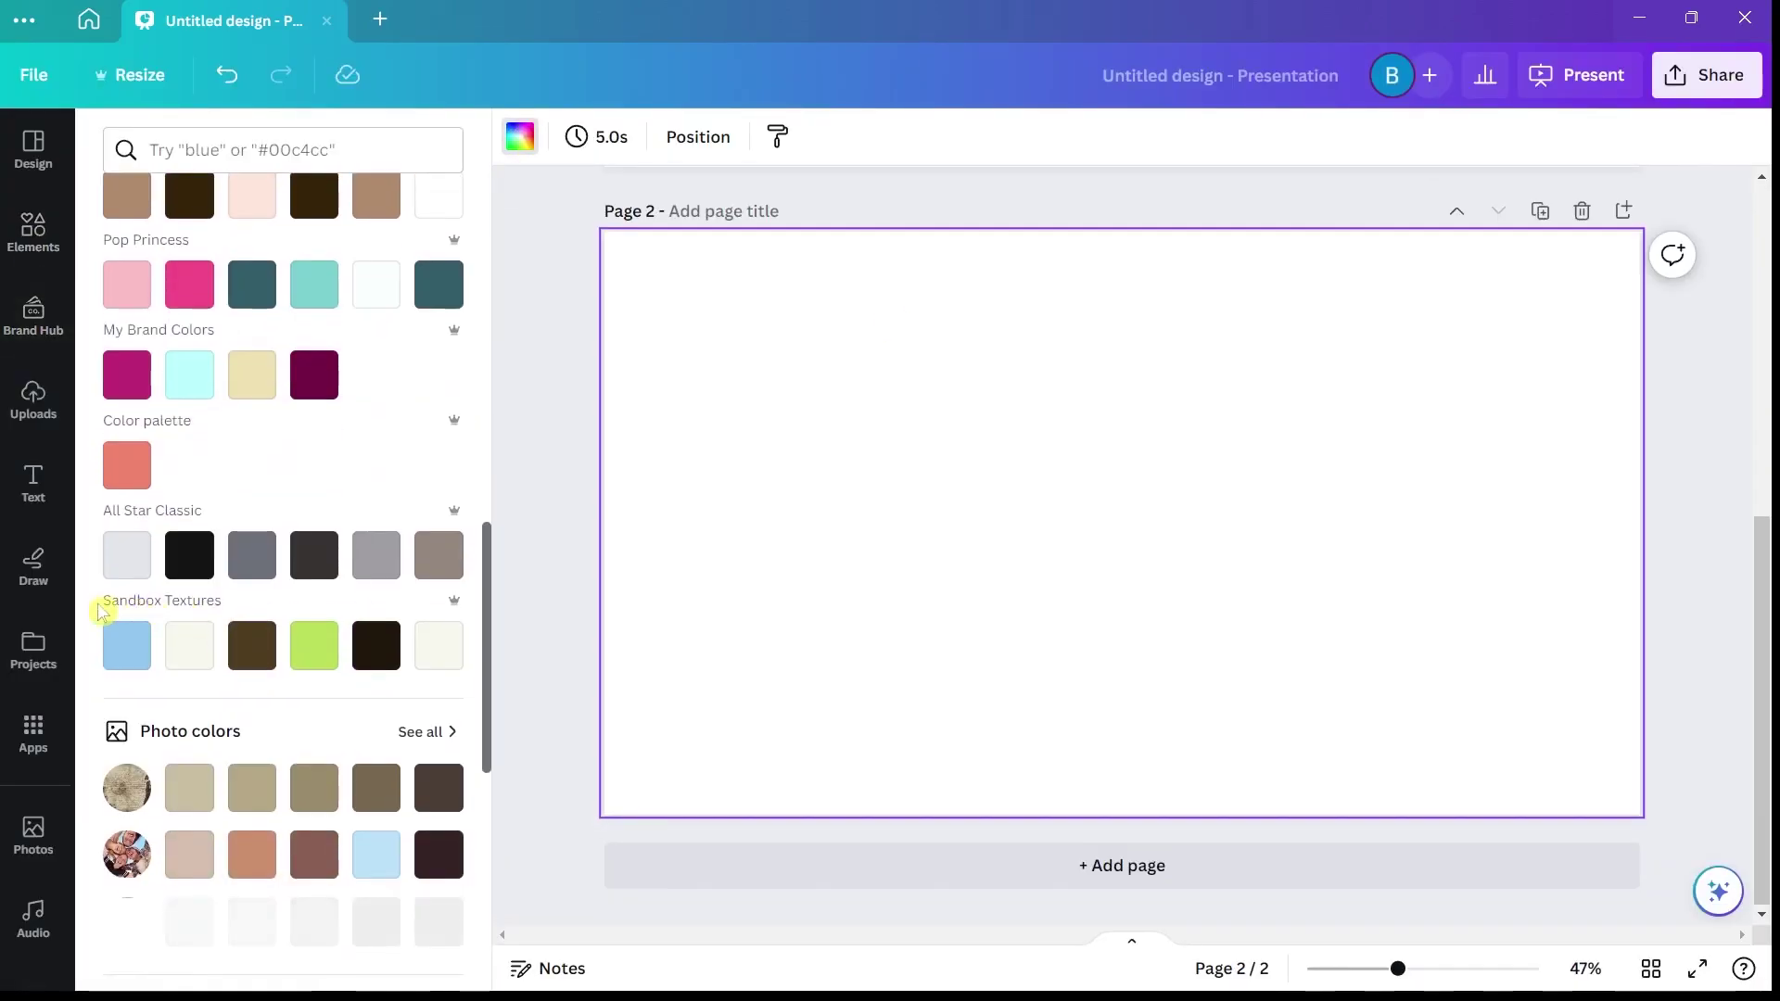
click(313, 646)
click(439, 646)
click(314, 541)
click(438, 541)
click(439, 631)
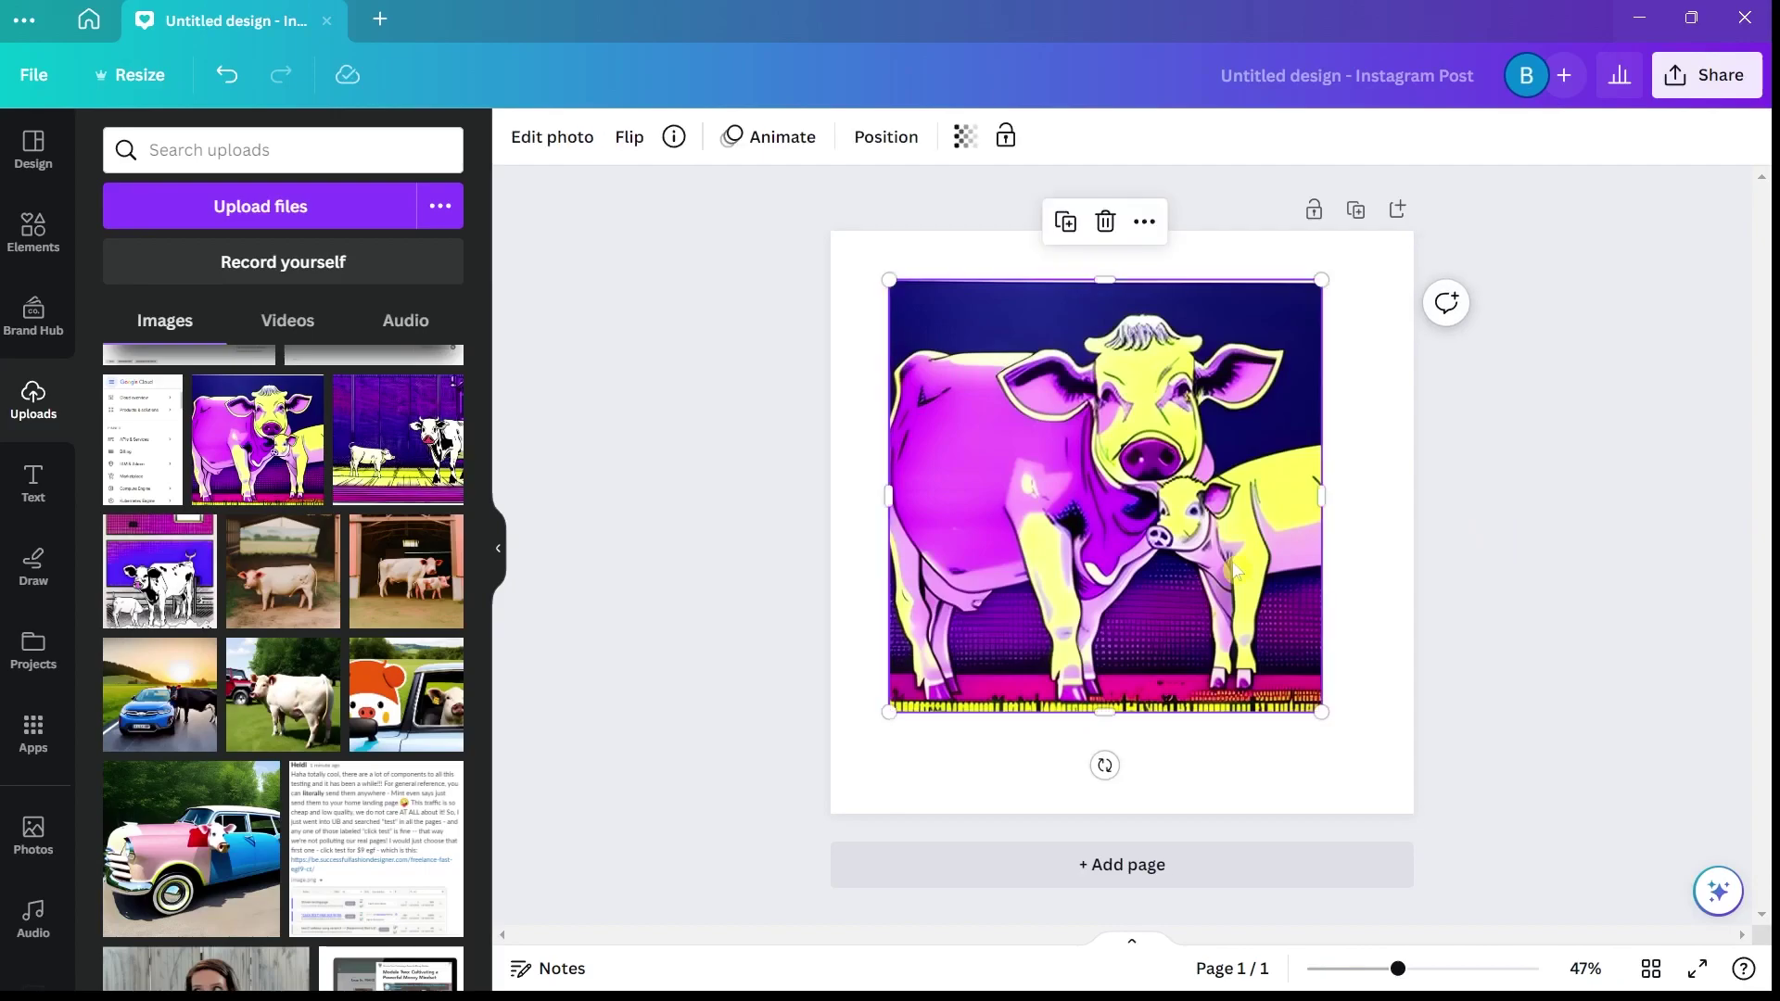
- Apply a Drop shadow to the cow picture, then nudge the woman illustration slightly right
click(546, 148)
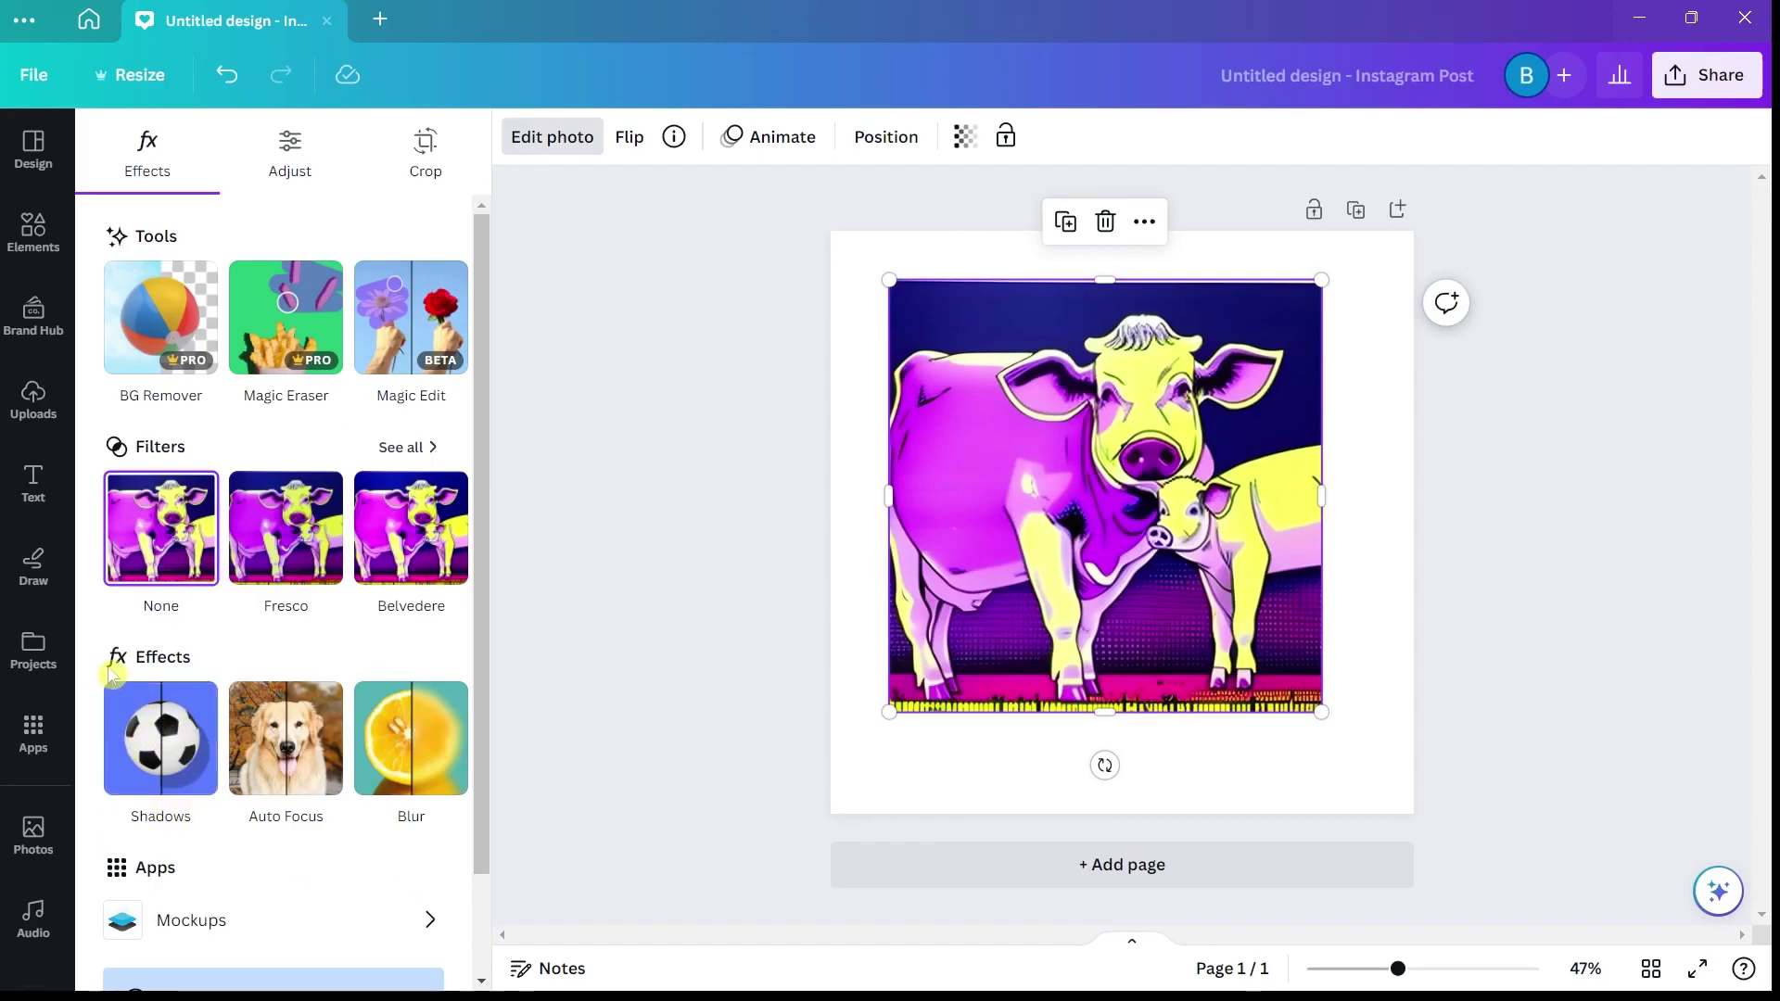
click(148, 728)
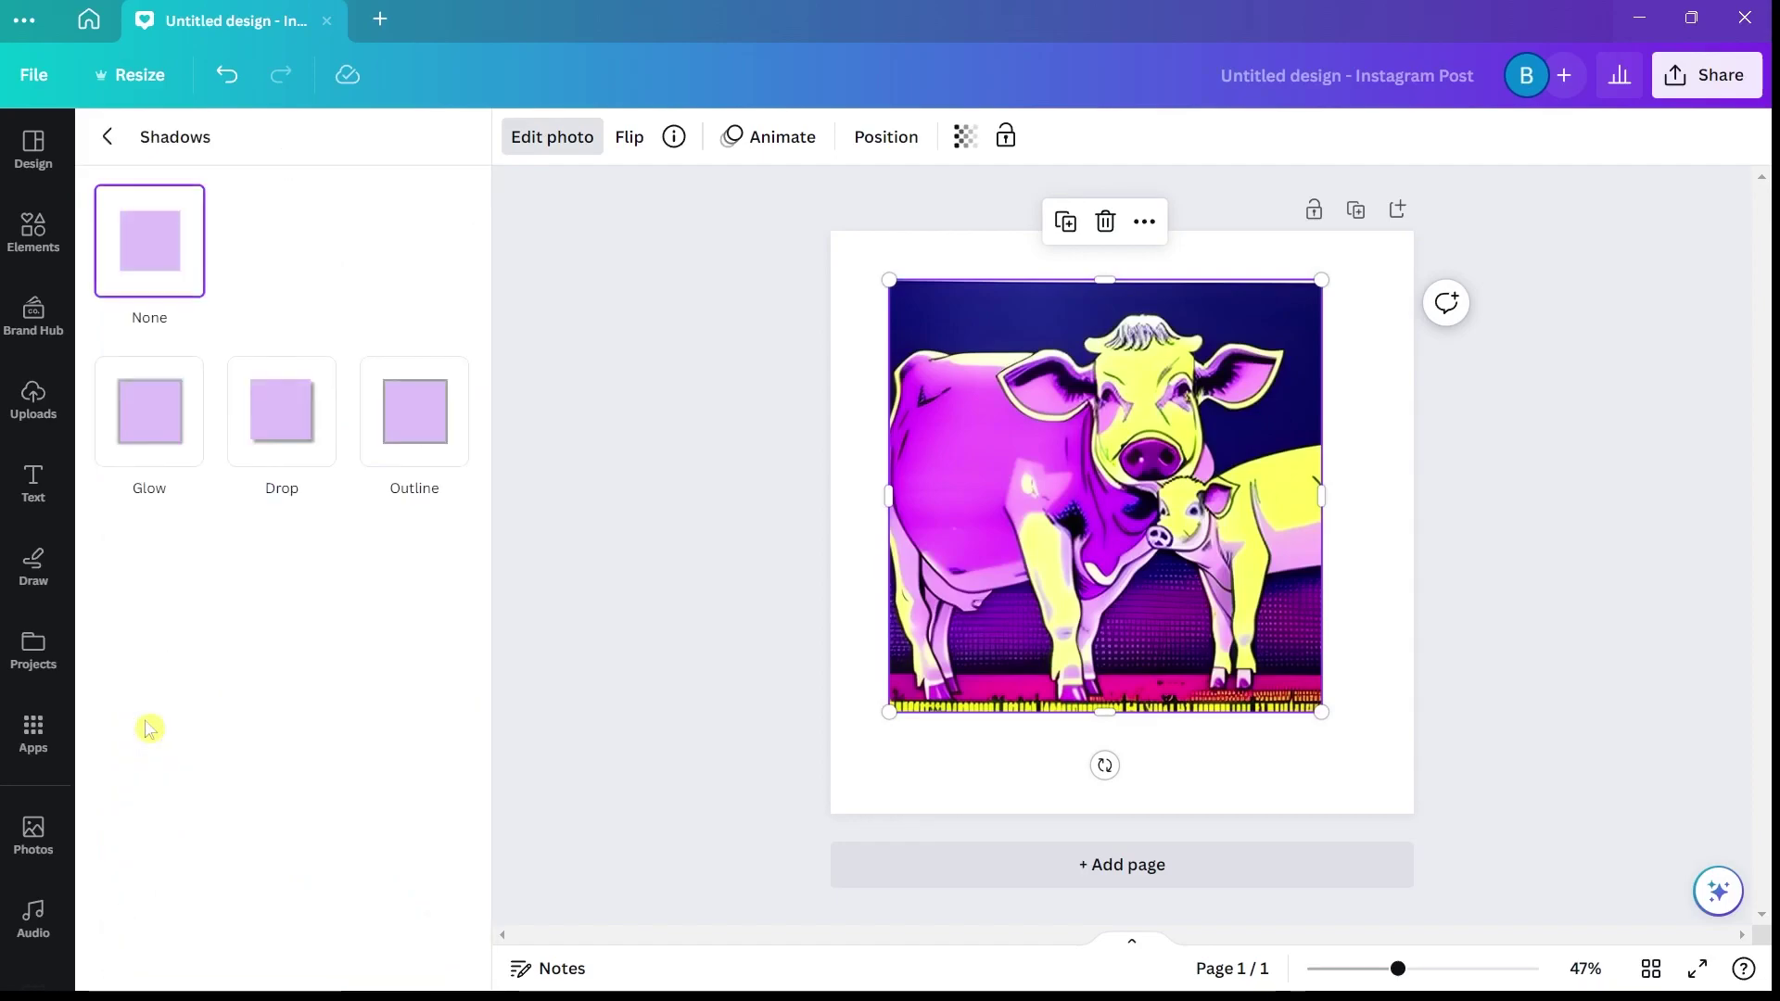
click(293, 438)
click(1550, 807)
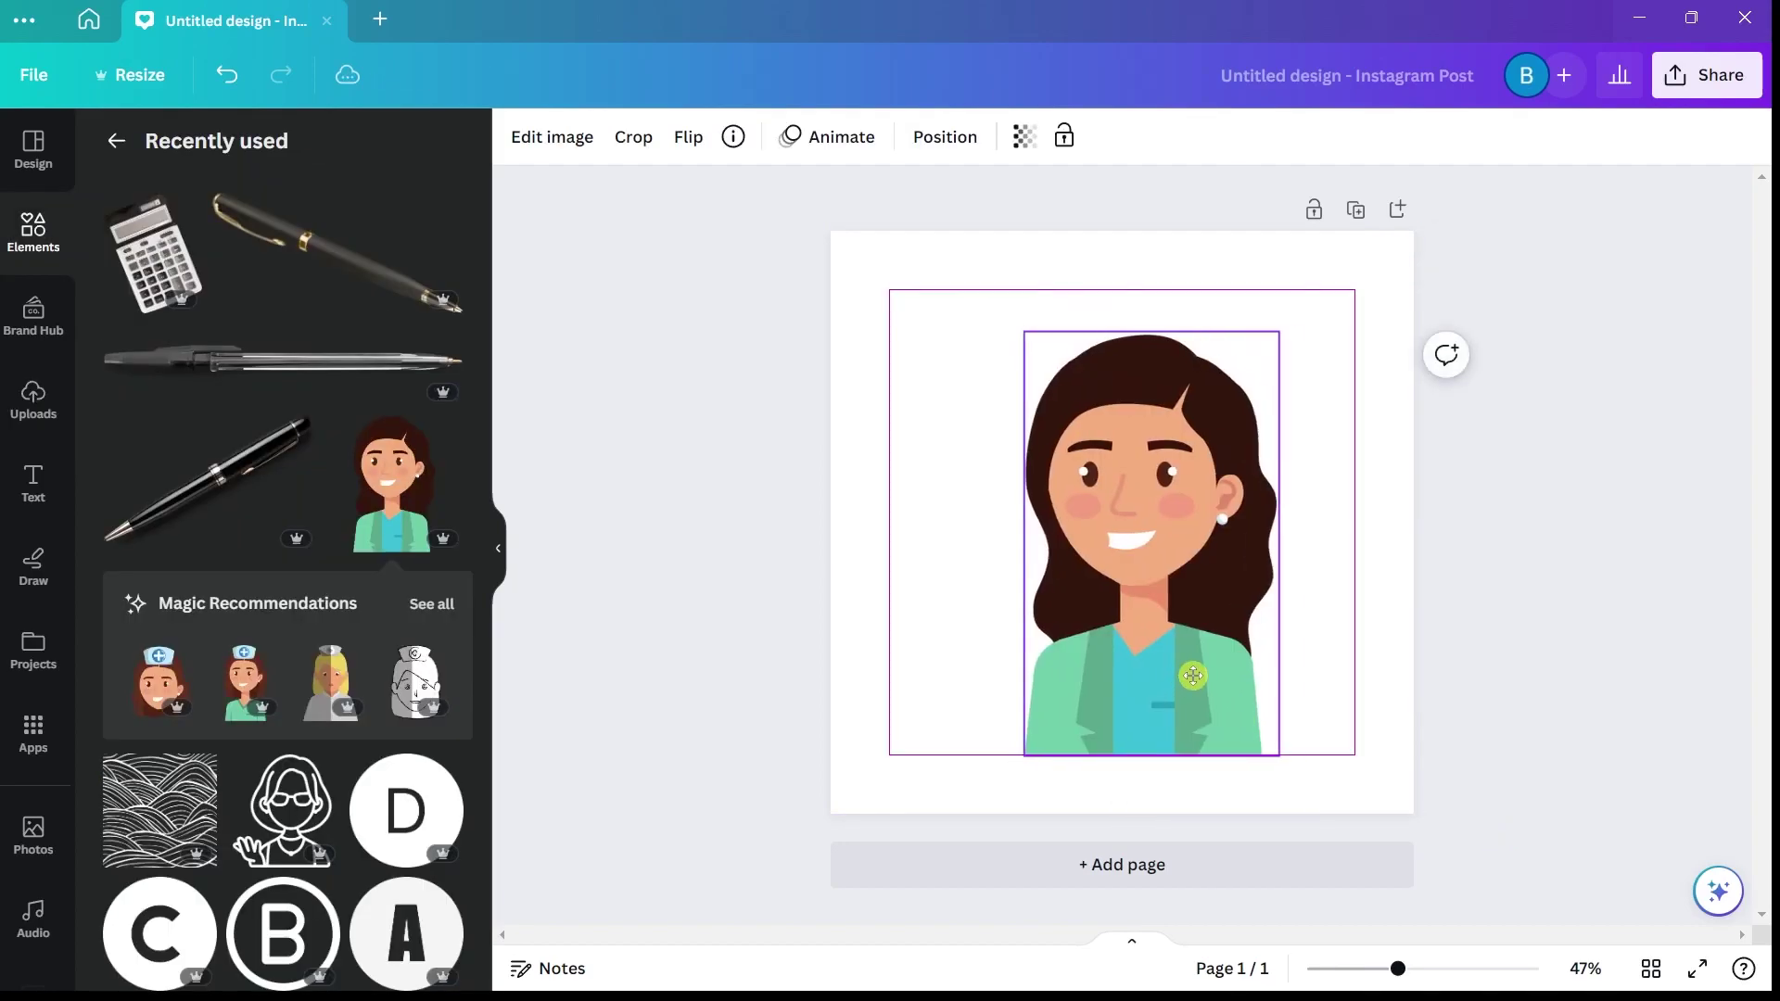
drag(1187, 685, 1206, 684)
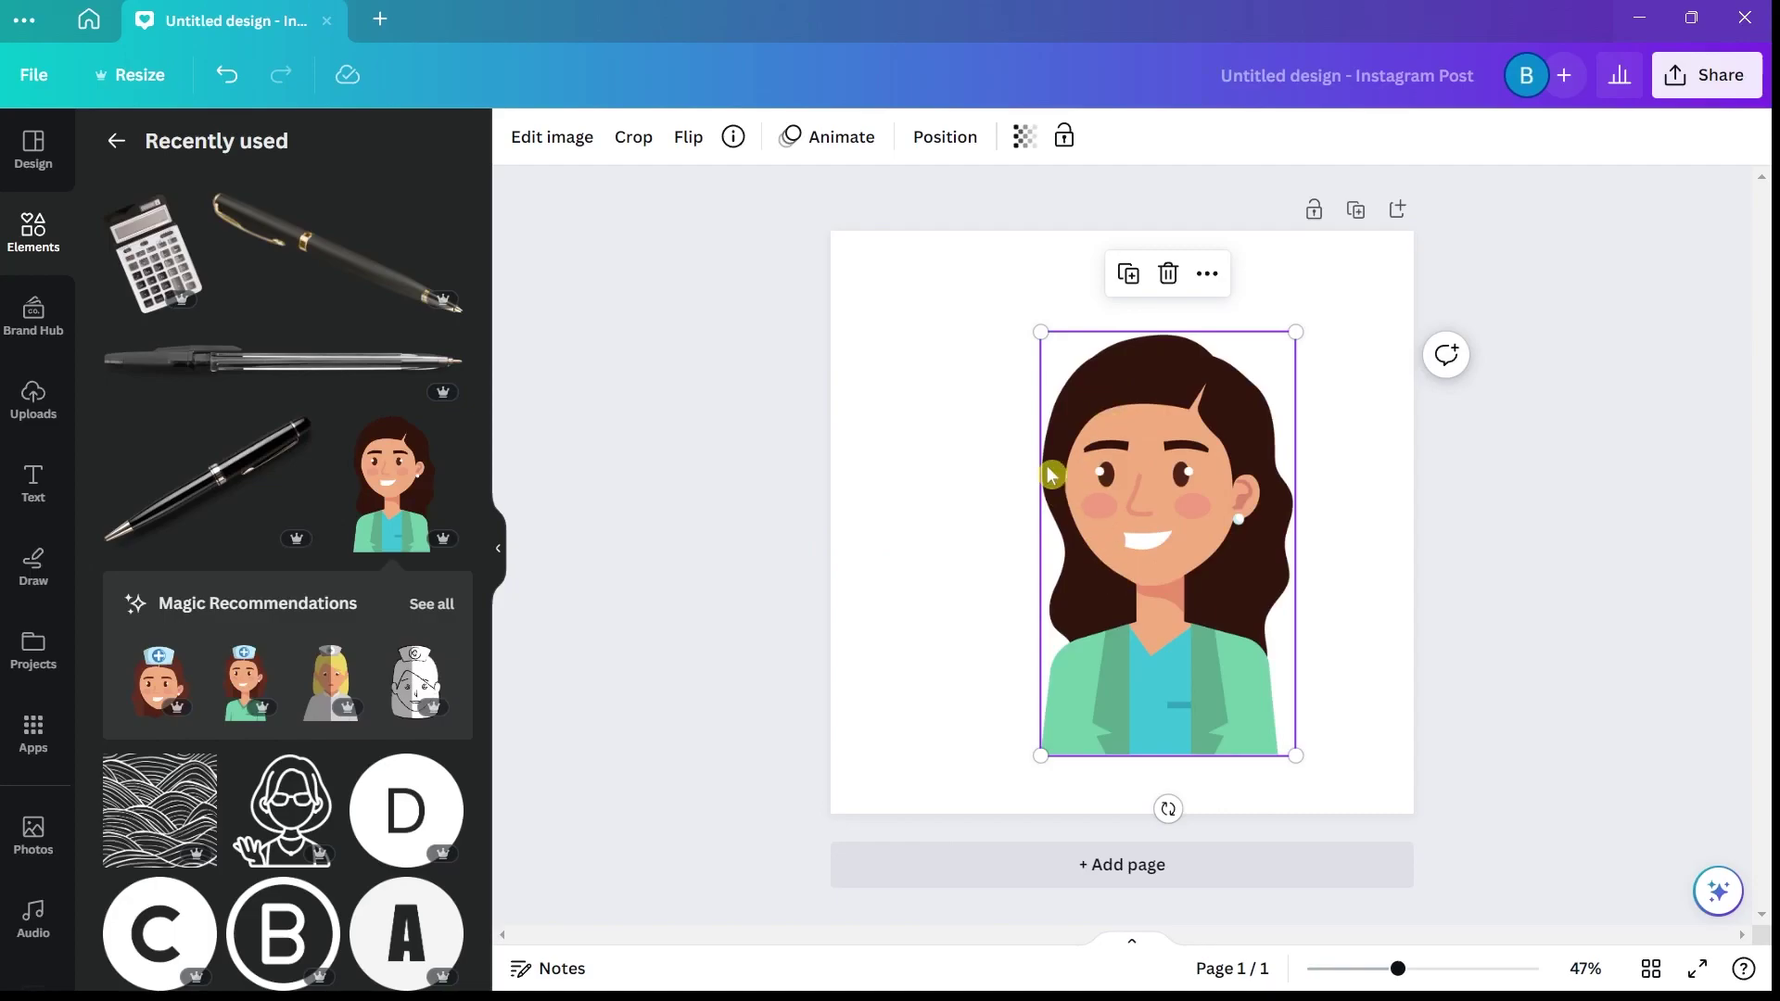
click(37, 250)
- Search elements for 'shadows' and place a shrunken dark blurred shadow behind the woman's head
click(236, 151)
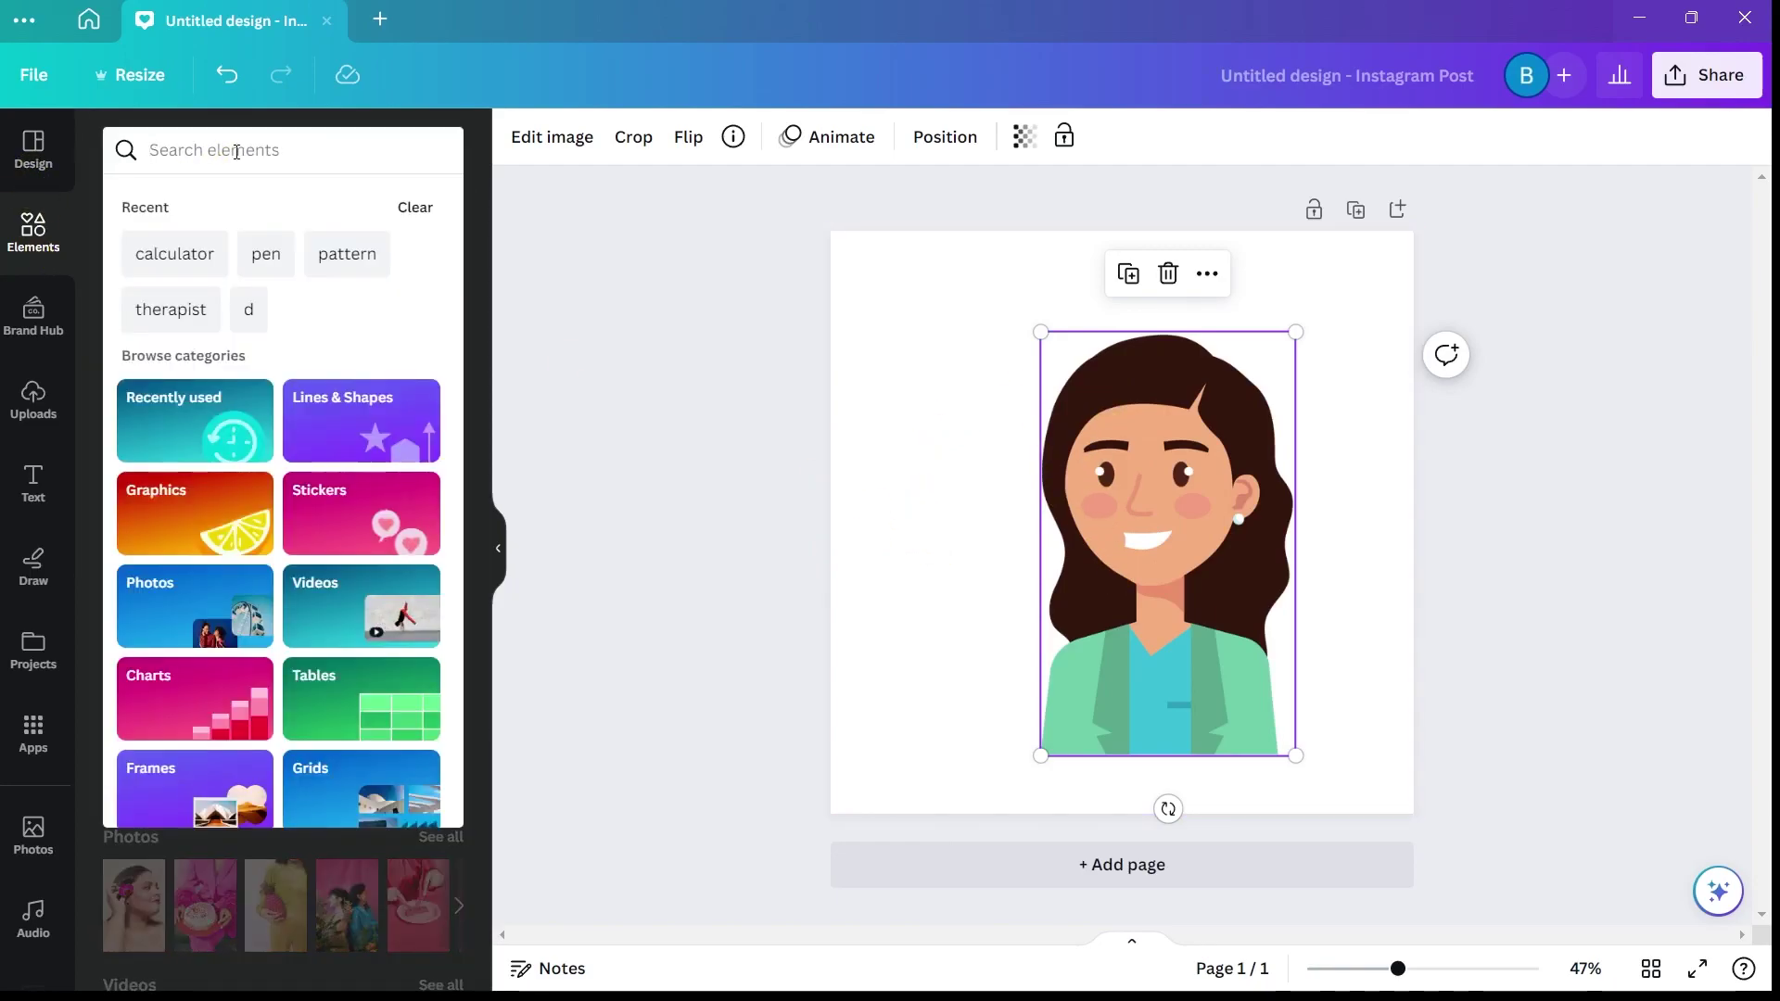
text(shadows)
key(Return)
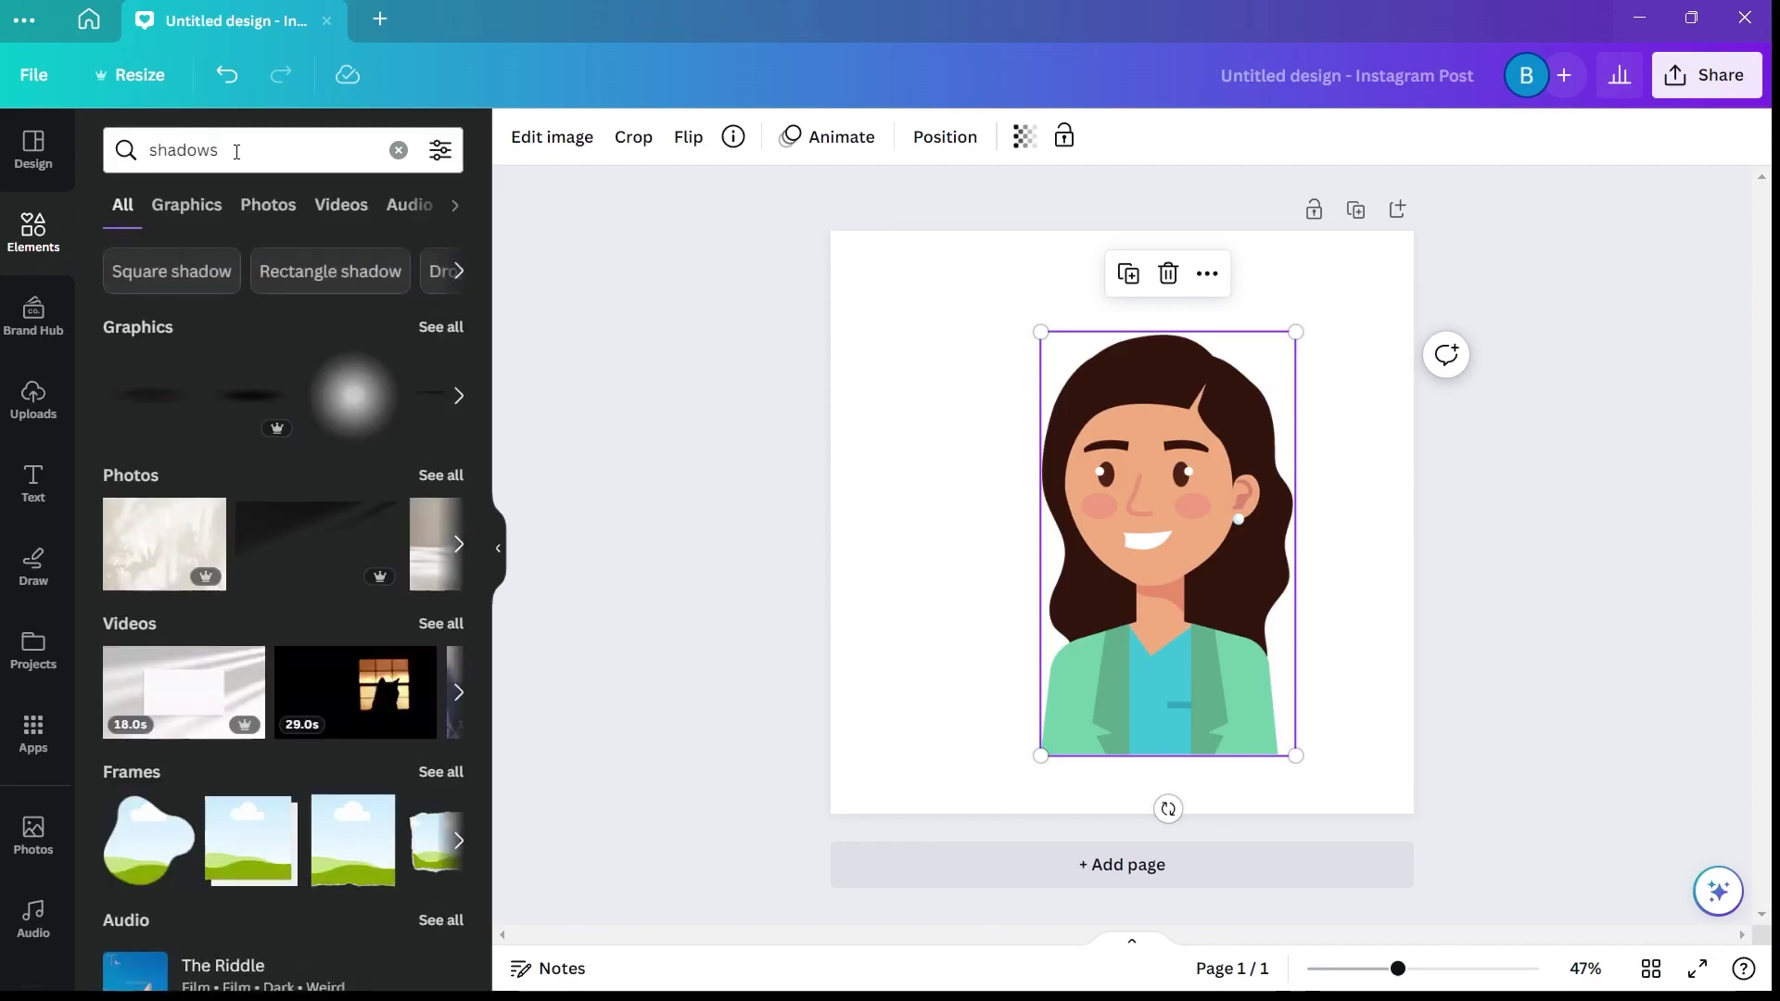
click(457, 331)
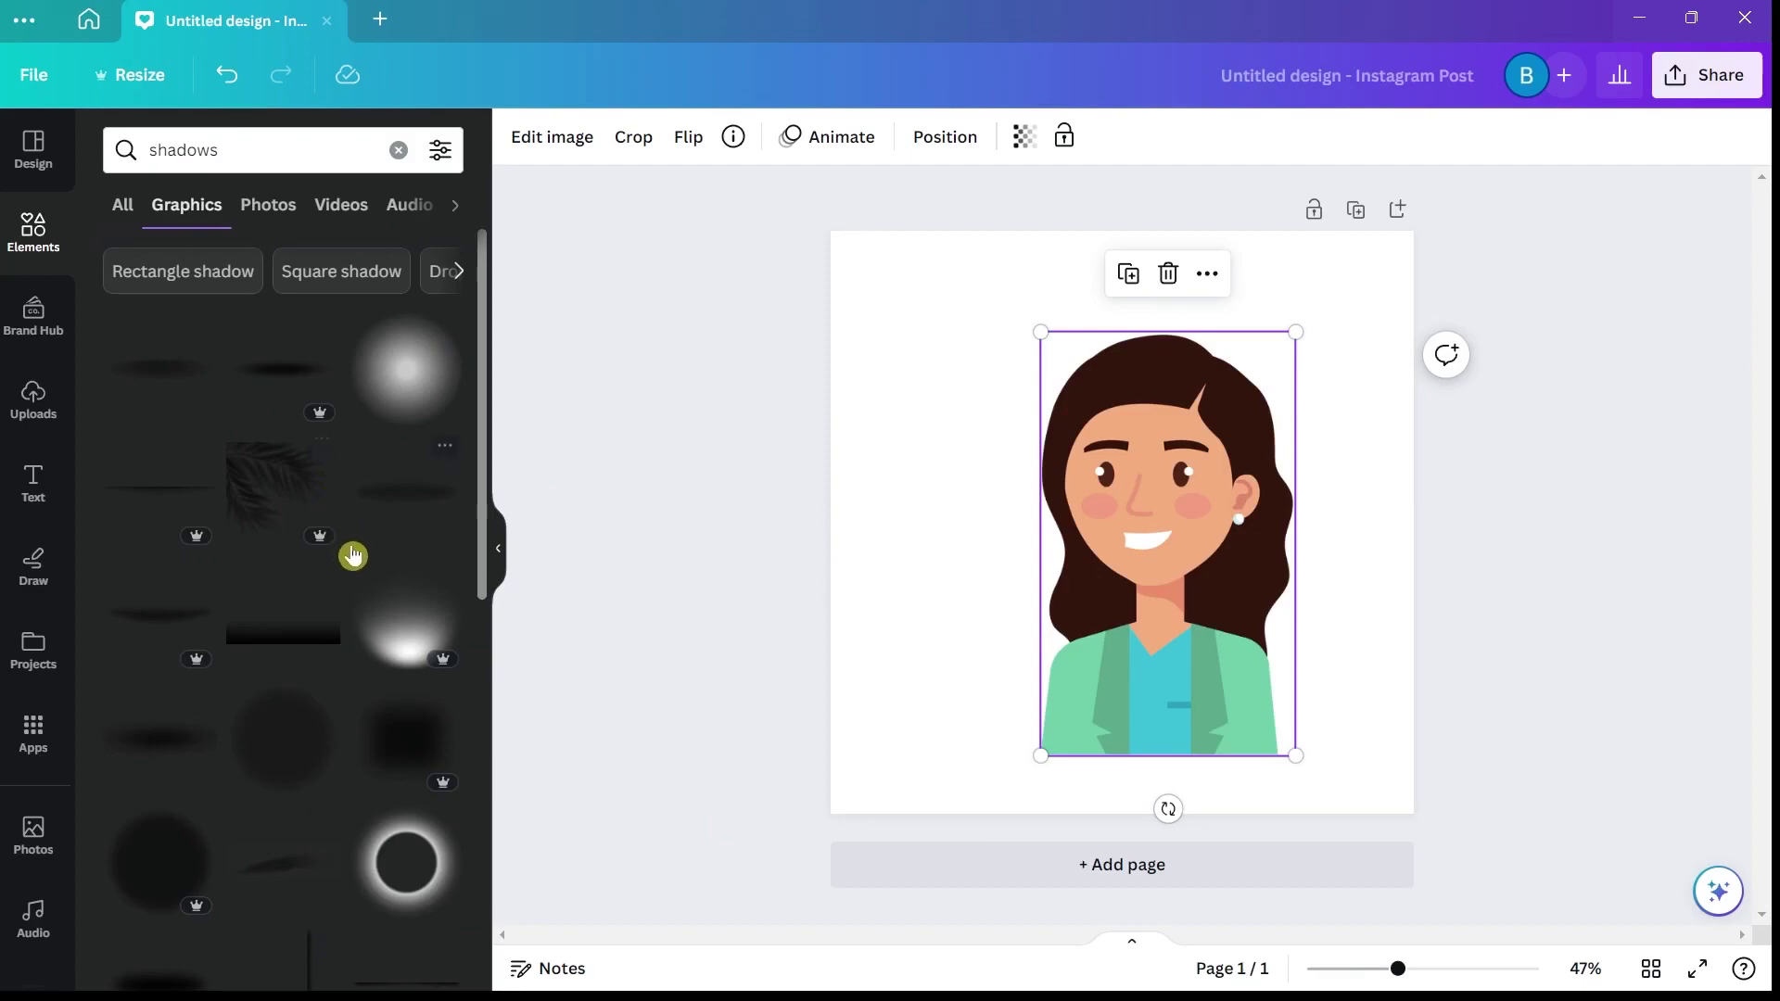
scroll(353, 552, down, 2)
click(285, 650)
drag(1067, 593, 995, 562)
drag(1294, 276, 1113, 454)
drag(986, 526, 1157, 424)
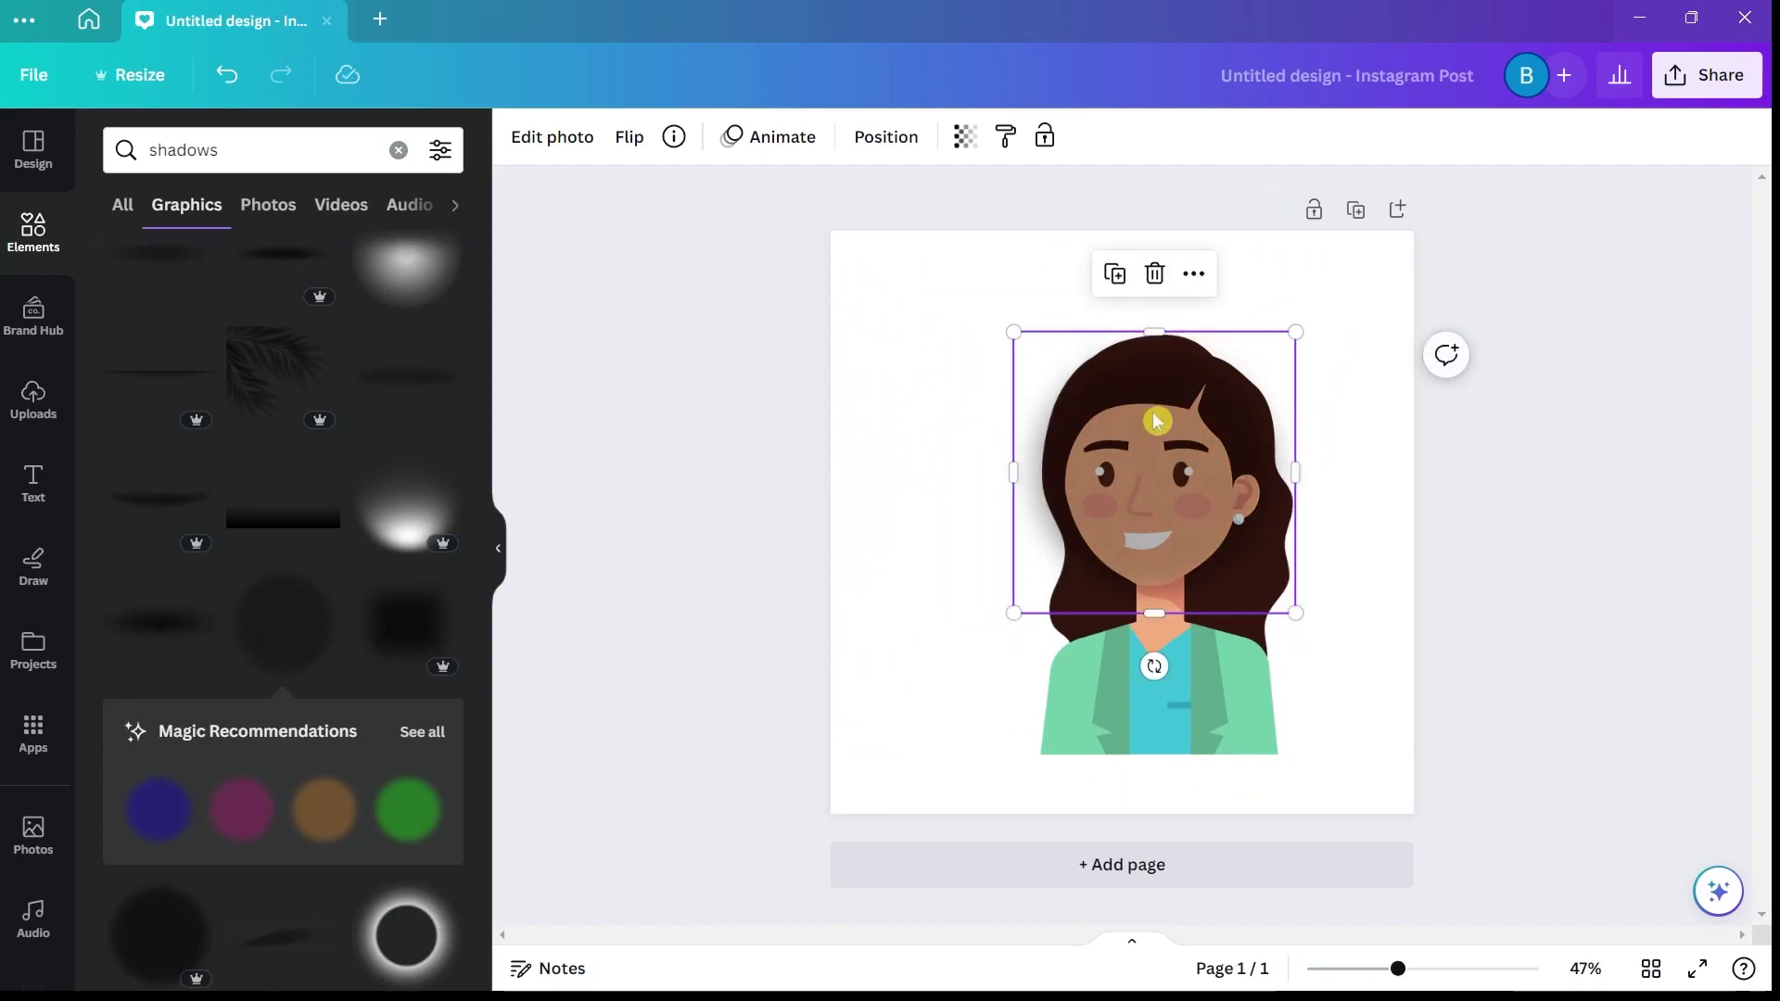
key(ctrl+[)
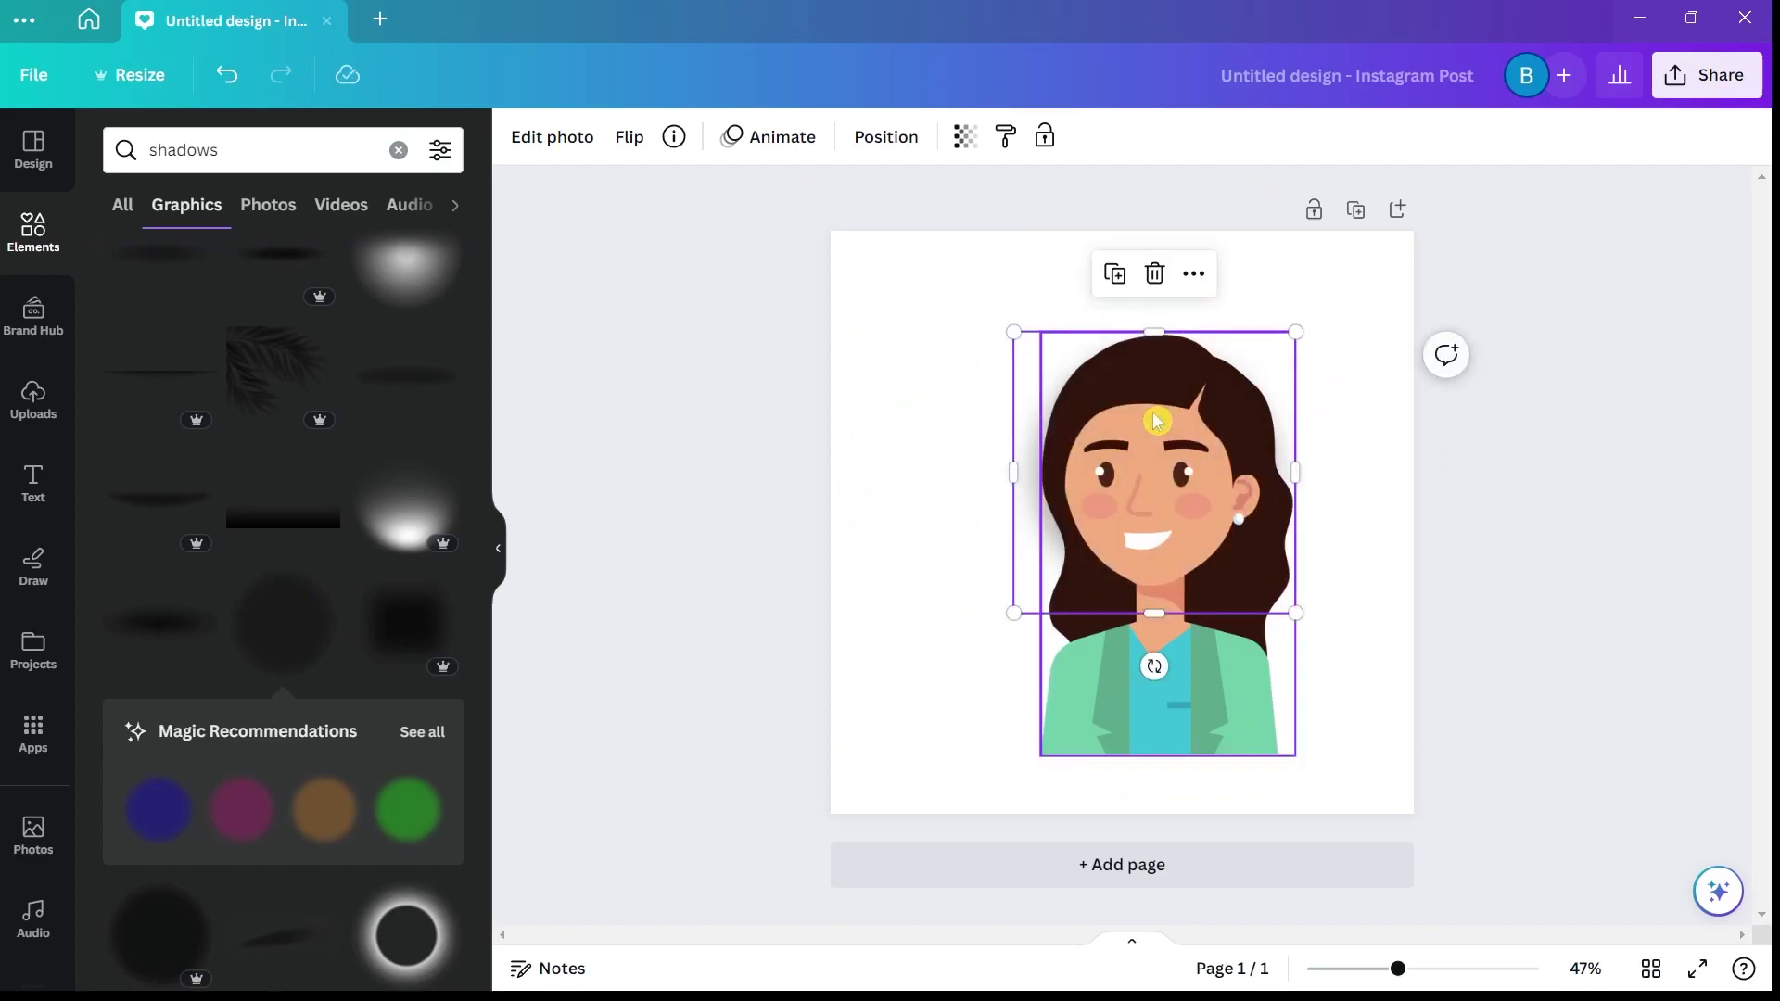
- Move the woman up and left over the shadow, then shift the shadow down beneath her
click(1320, 497)
drag(1158, 498, 1131, 458)
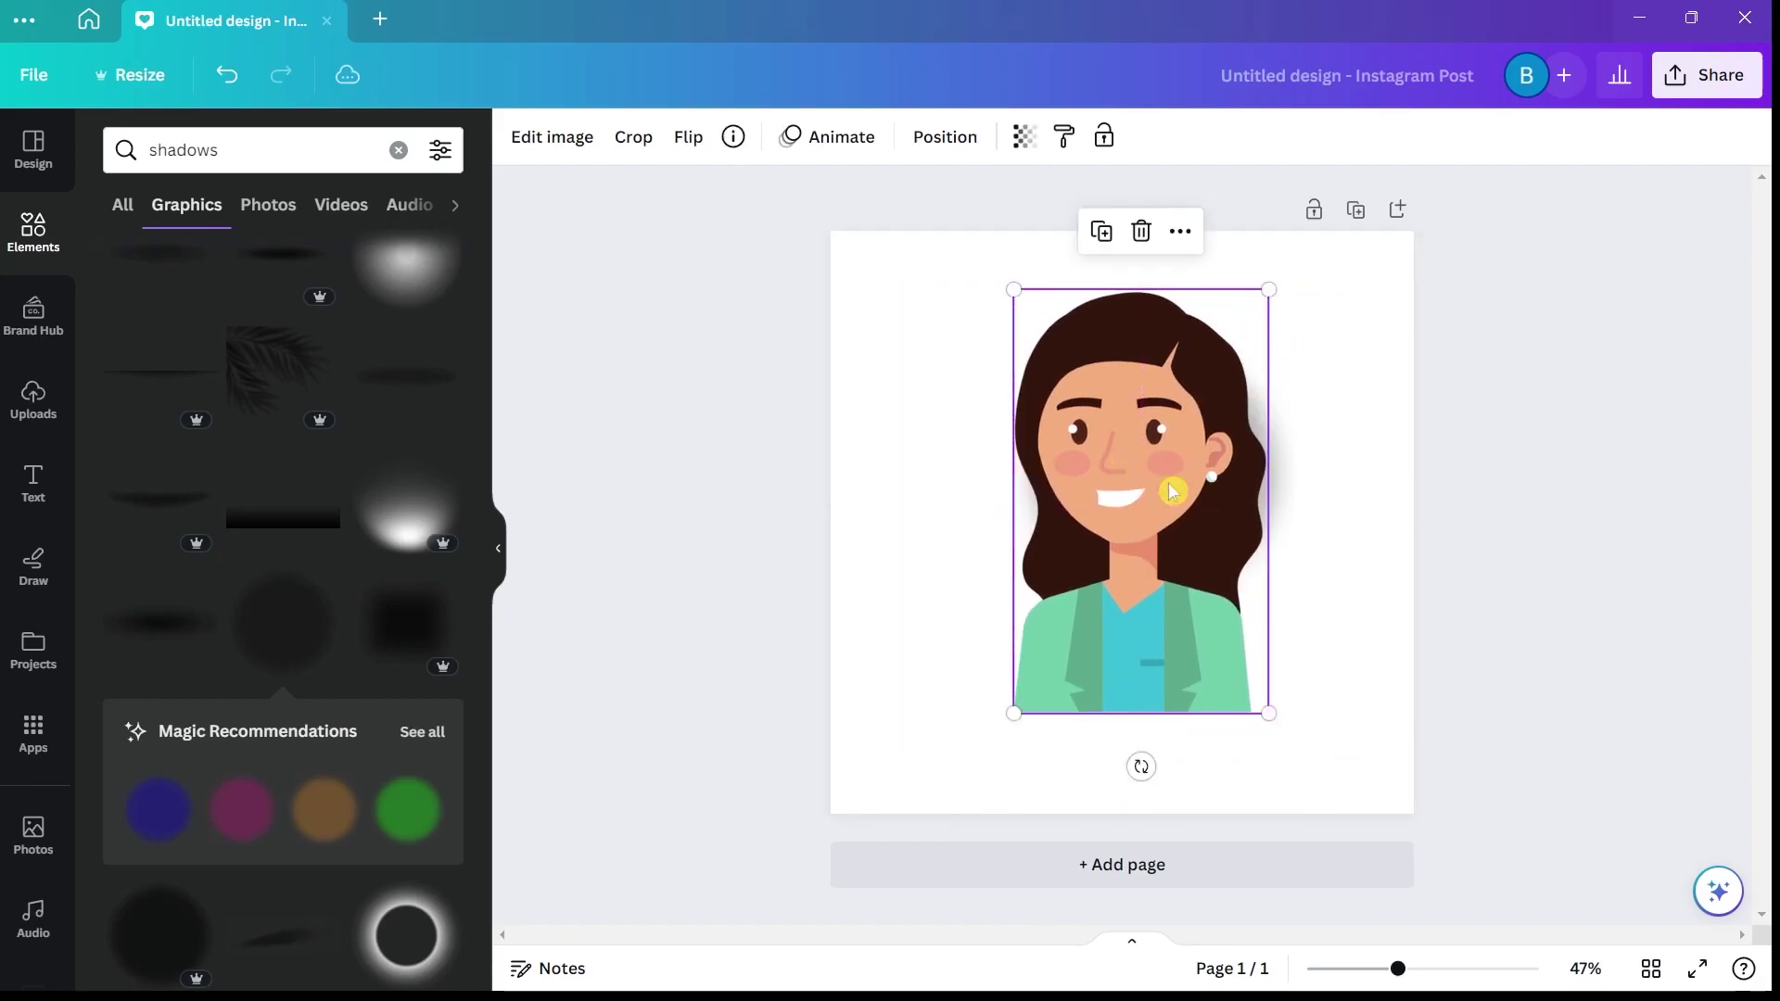
click(1632, 774)
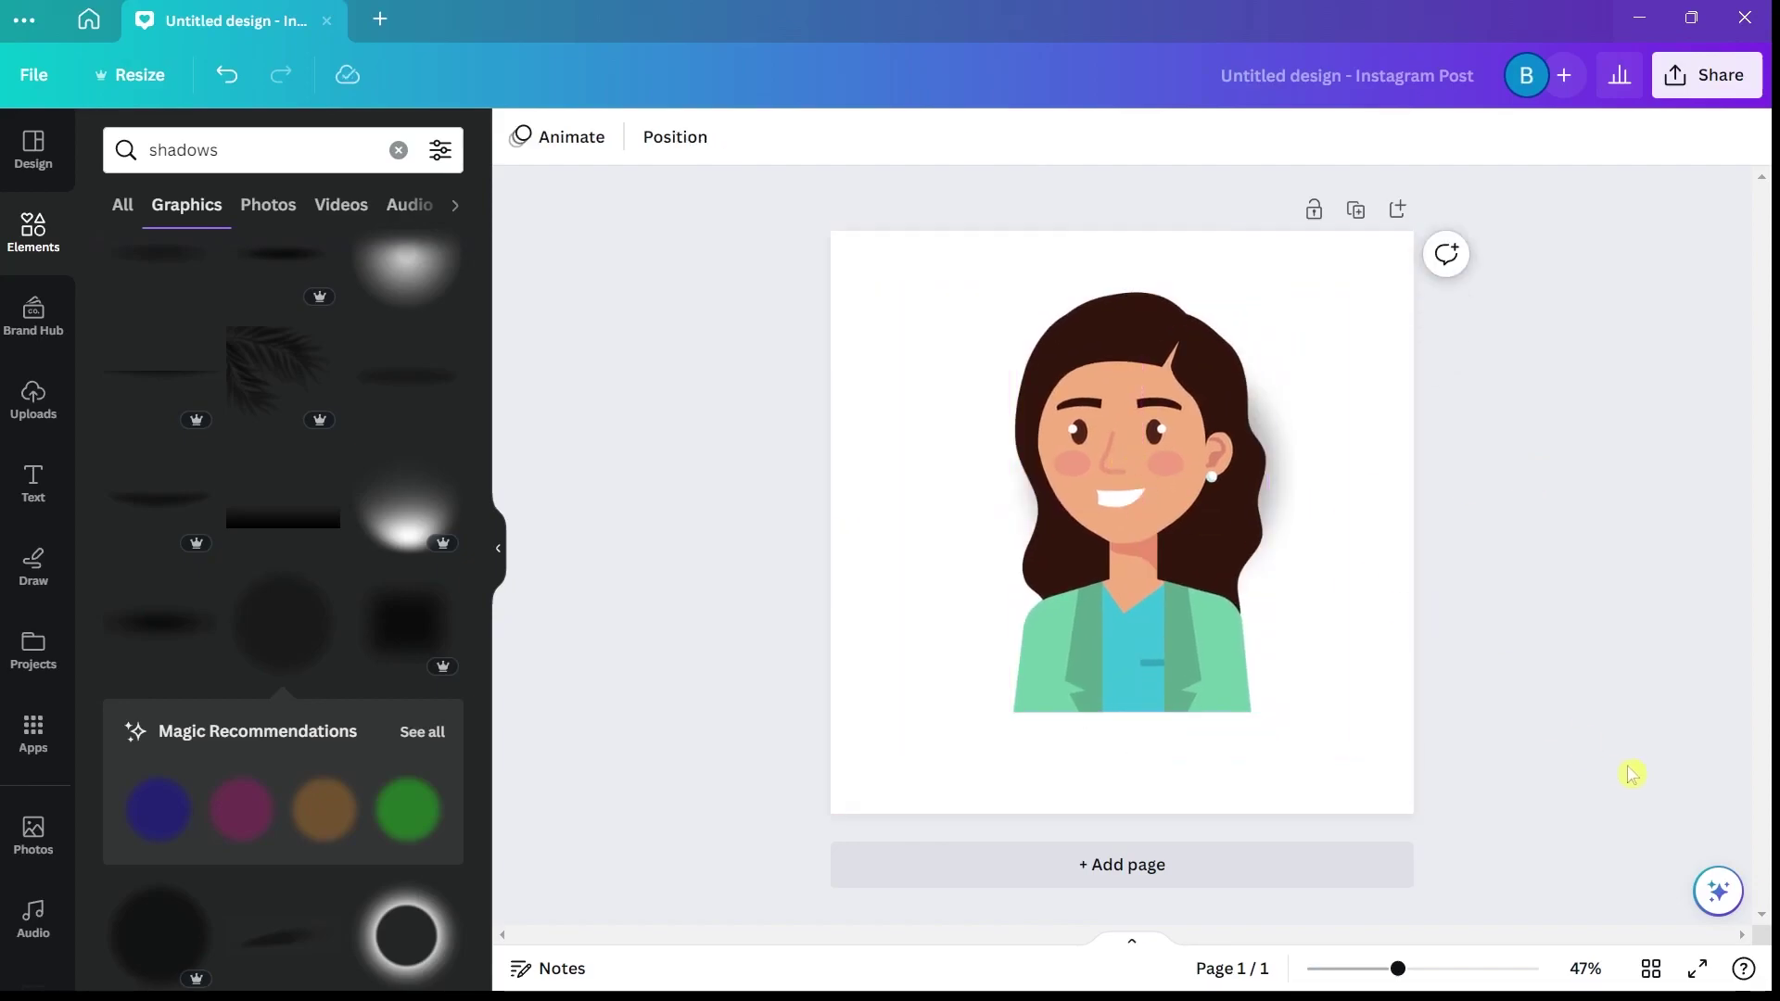
click(1283, 475)
drag(1291, 477, 1271, 608)
key(Escape)
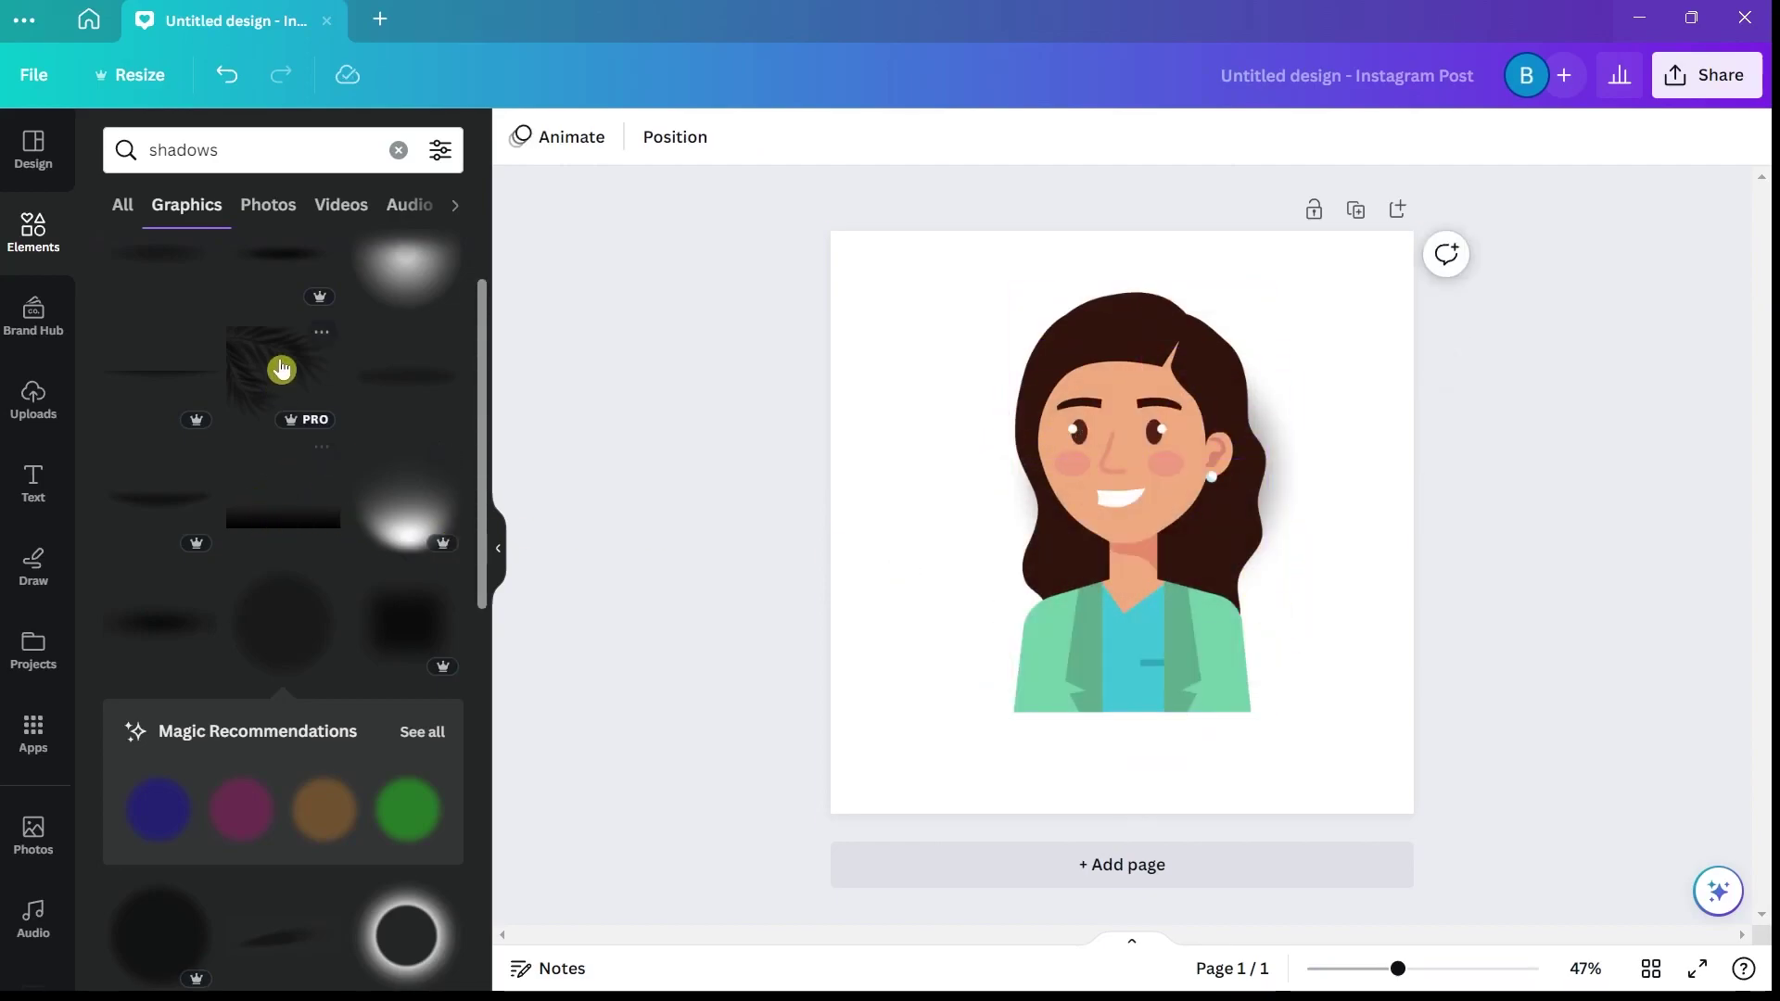
- Add a soft glow shadow, shrink it behind the woman's torso, and send it backward
click(421, 569)
drag(1103, 589, 1104, 668)
drag(1356, 814, 1204, 676)
drag(1038, 520, 1128, 610)
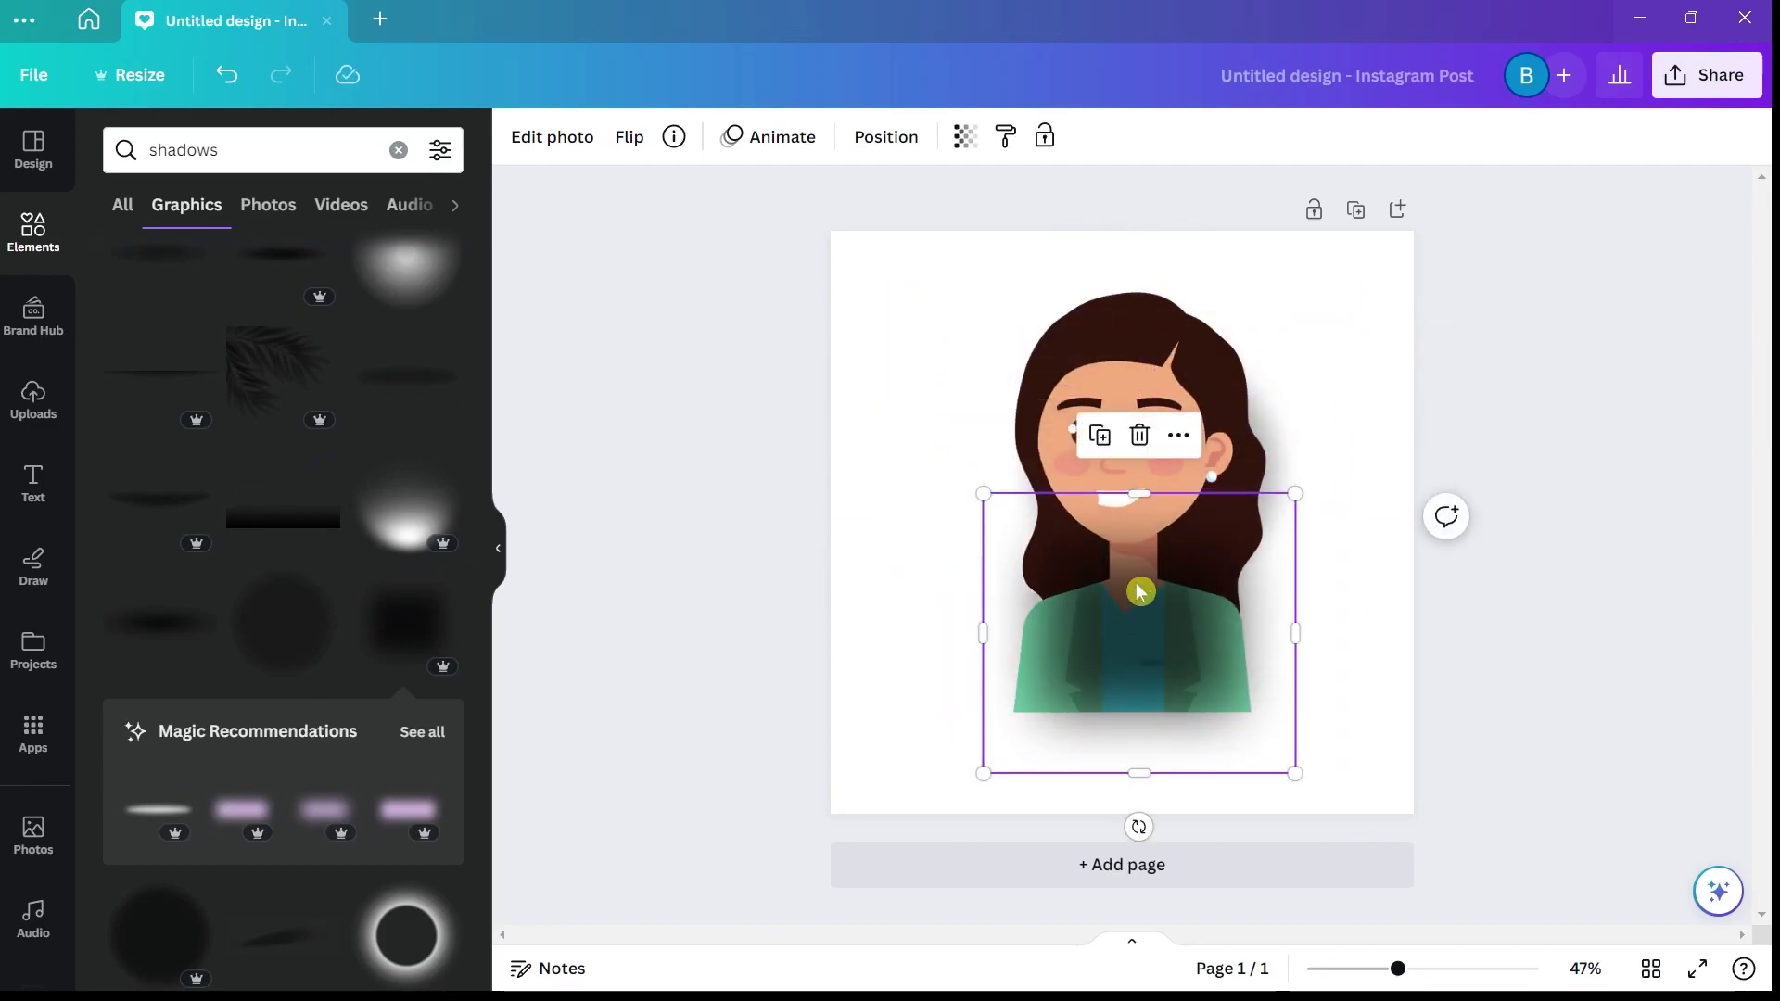
key(ctrl+[)
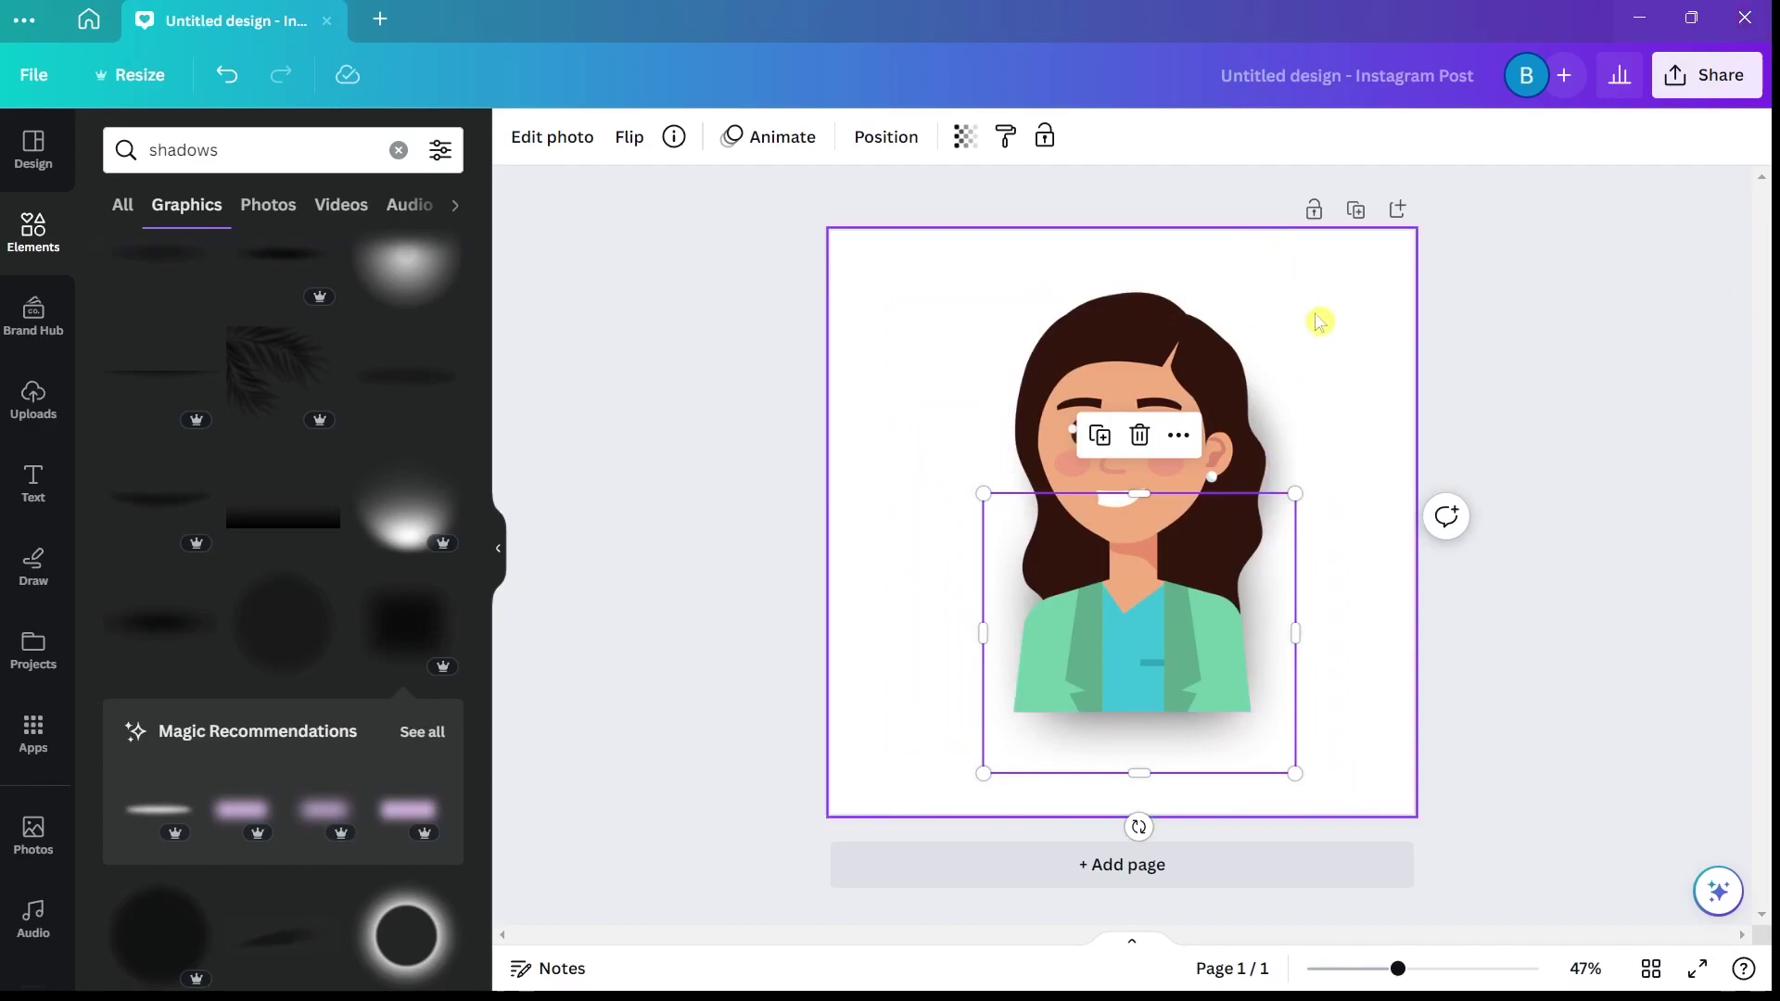
click(1384, 347)
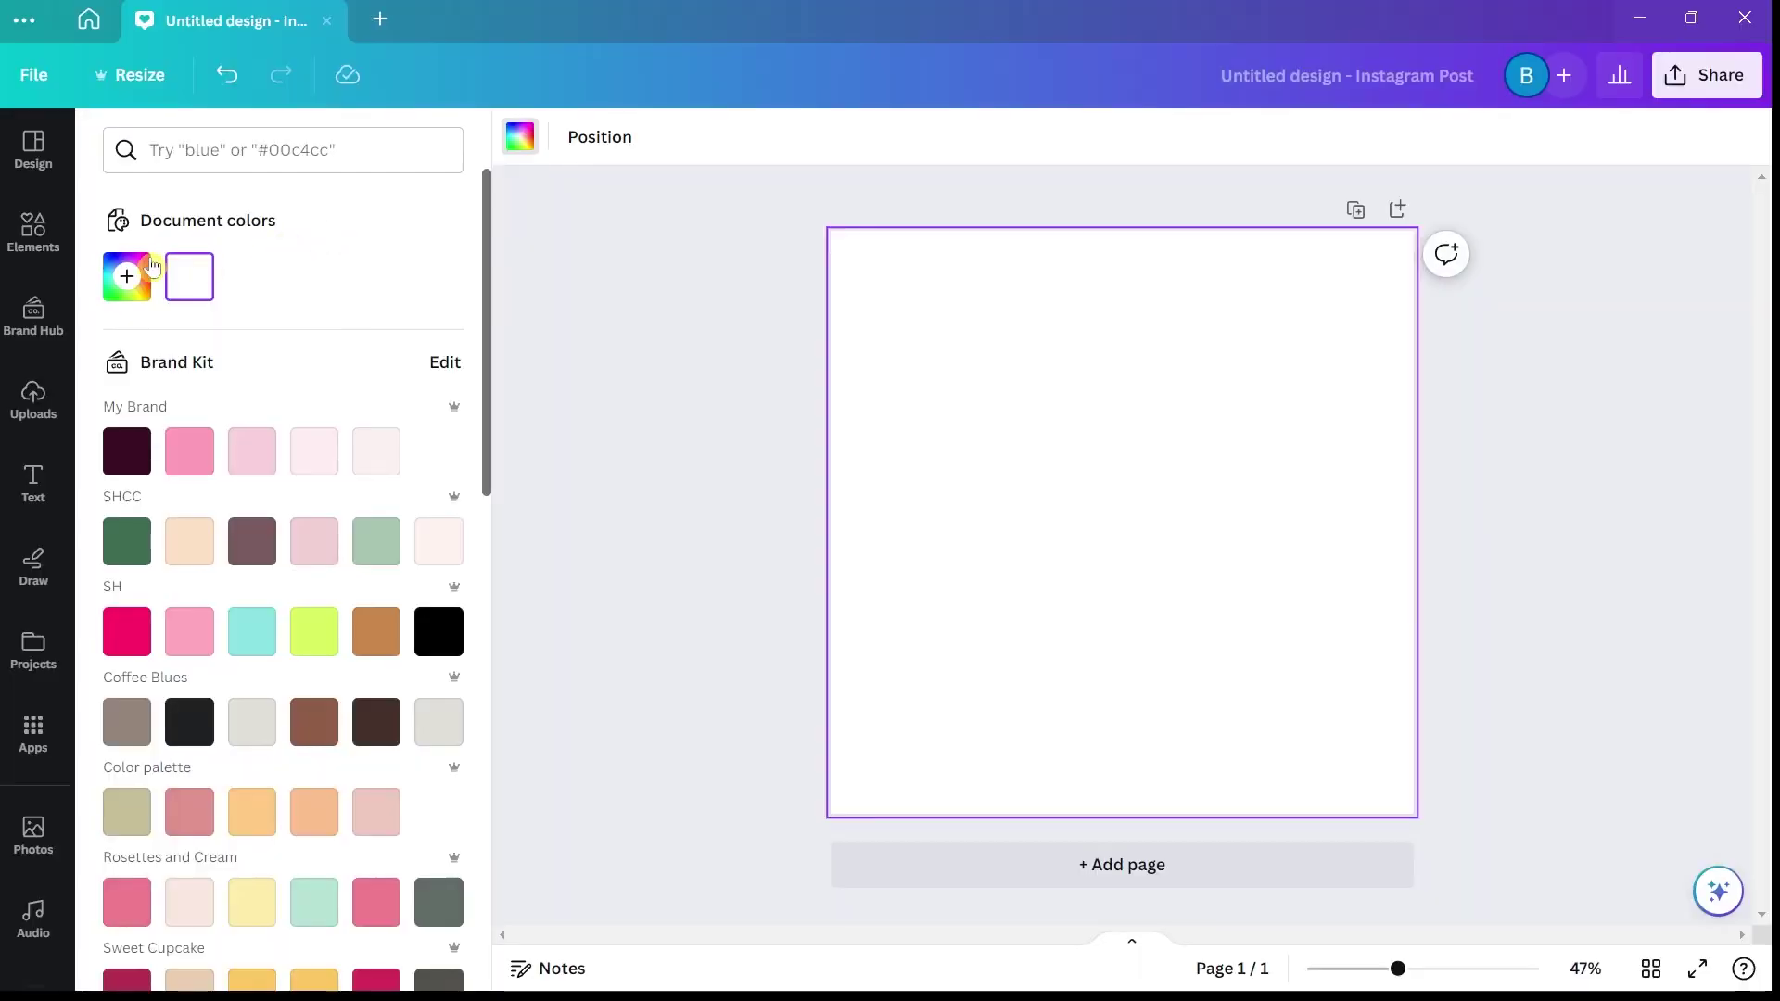
- Turn the page background red and switch it to a gradient for editing
click(125, 278)
drag(280, 468, 306, 410)
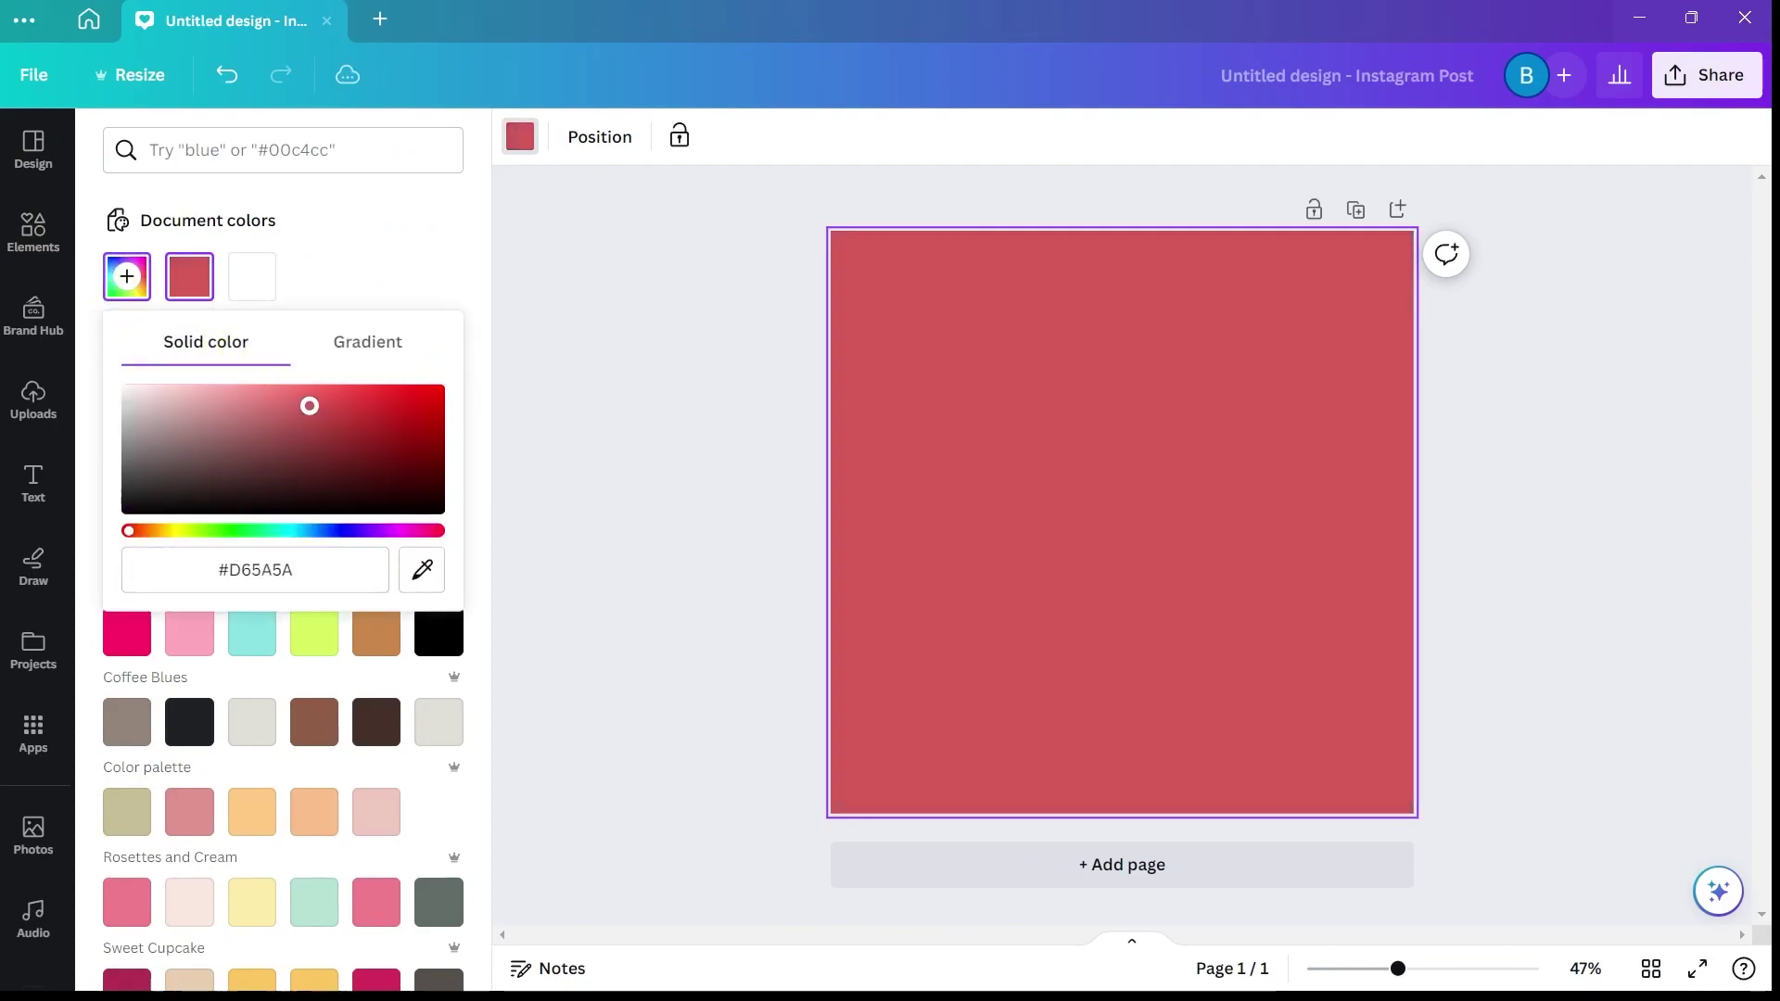
click(367, 343)
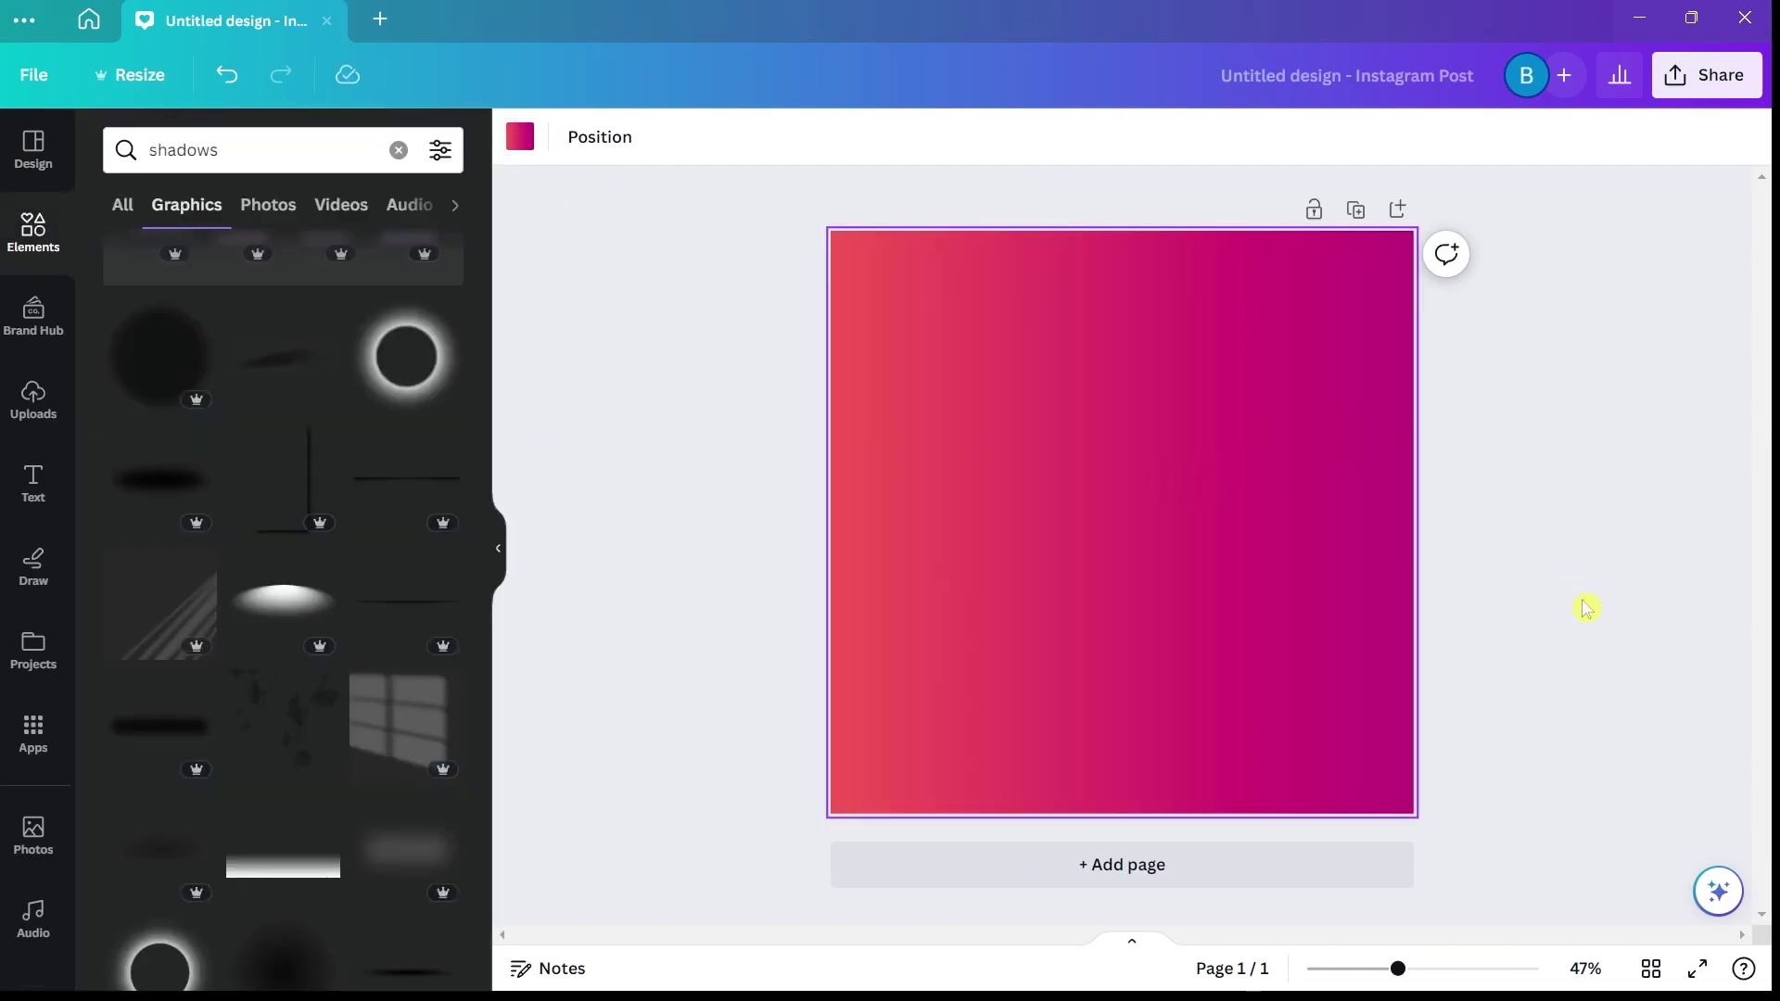
click(1350, 615)
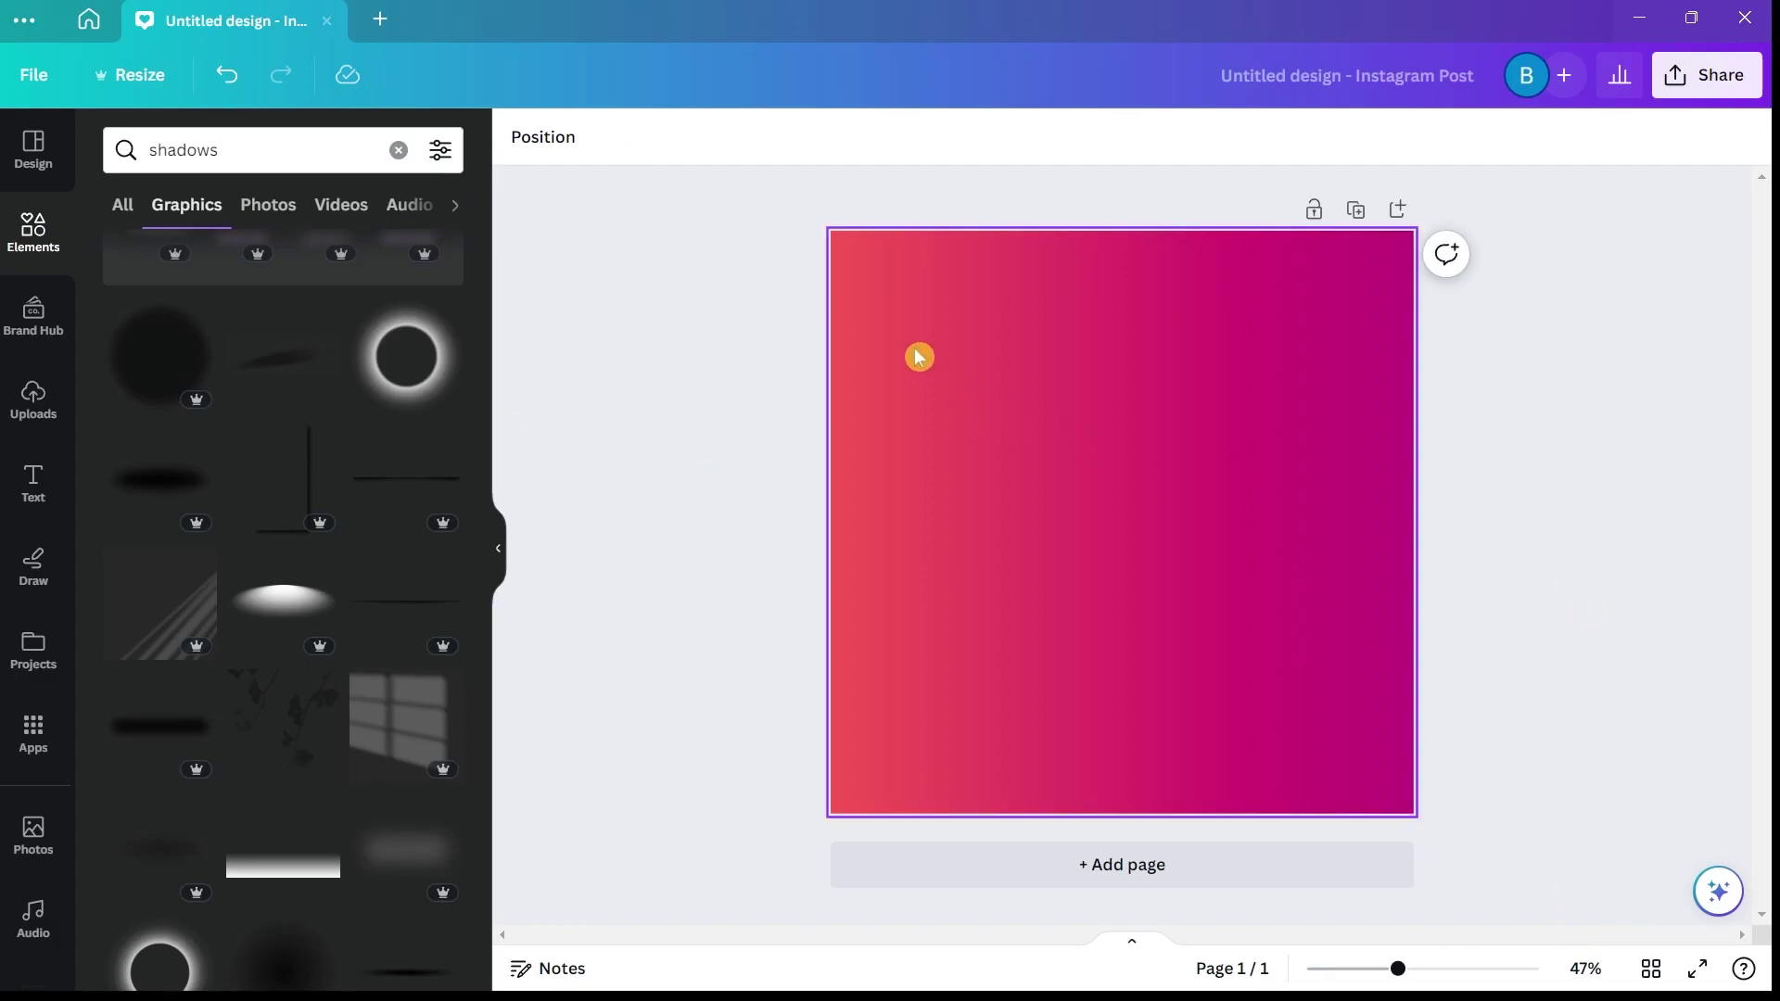
click(982, 445)
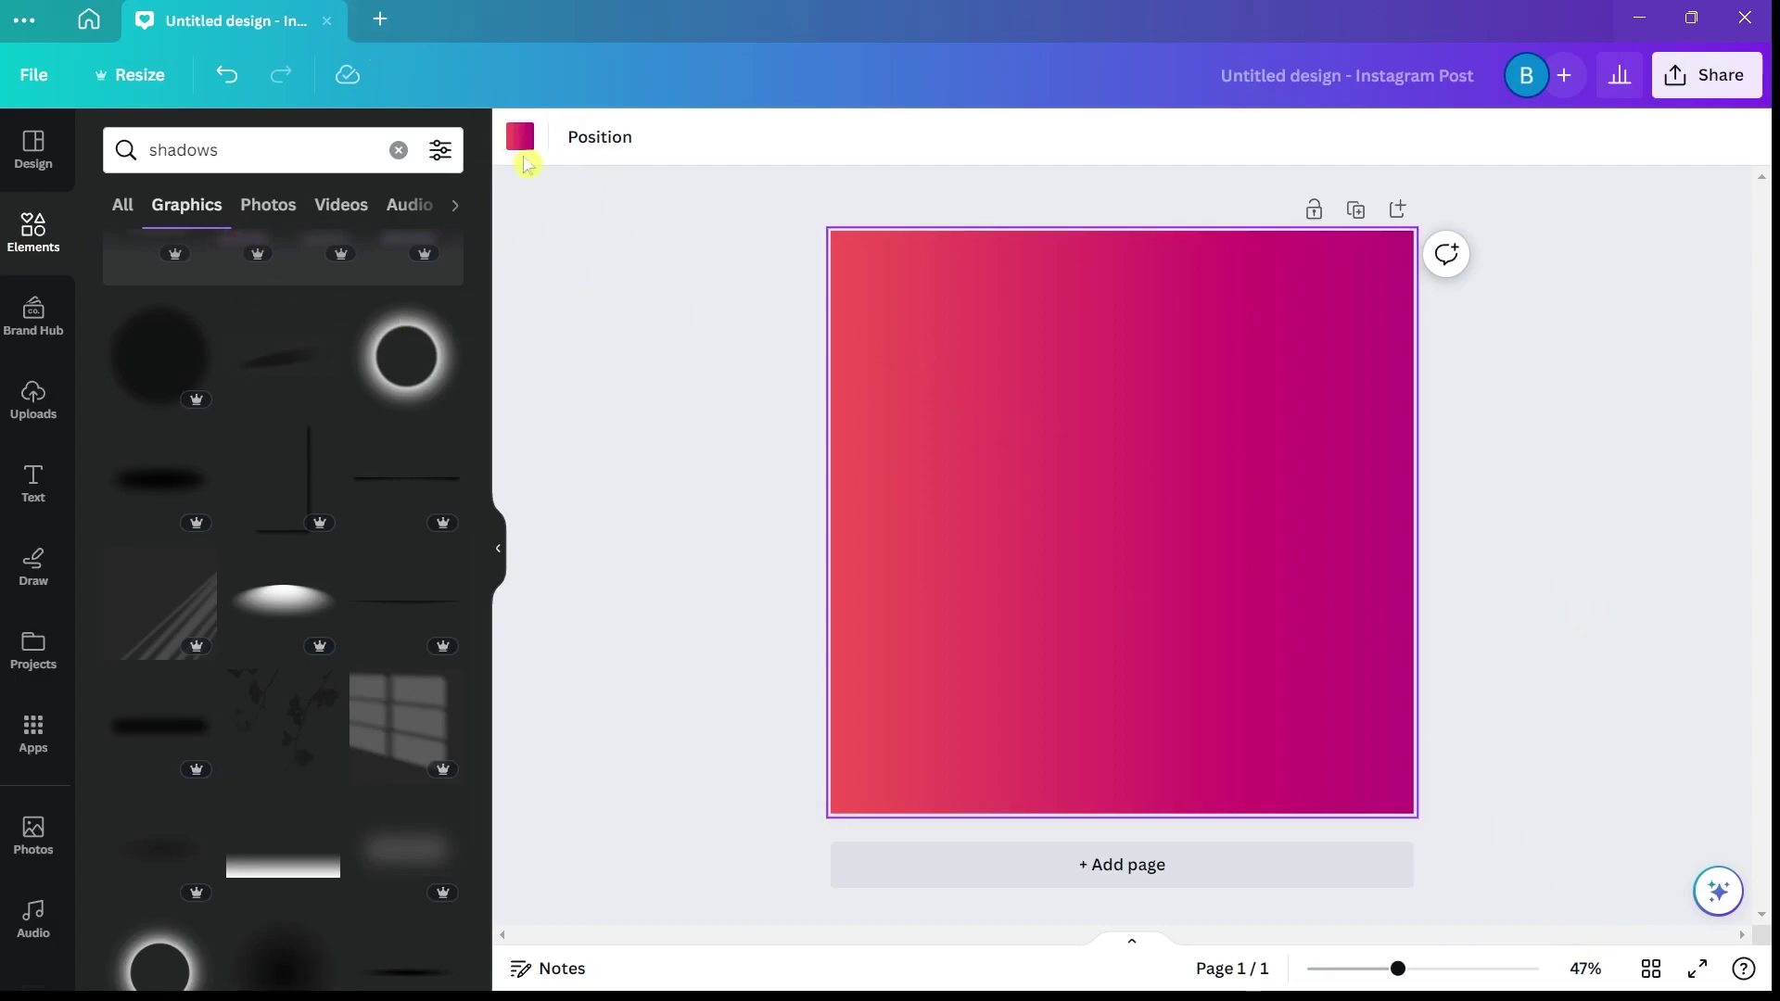
click(520, 141)
click(189, 277)
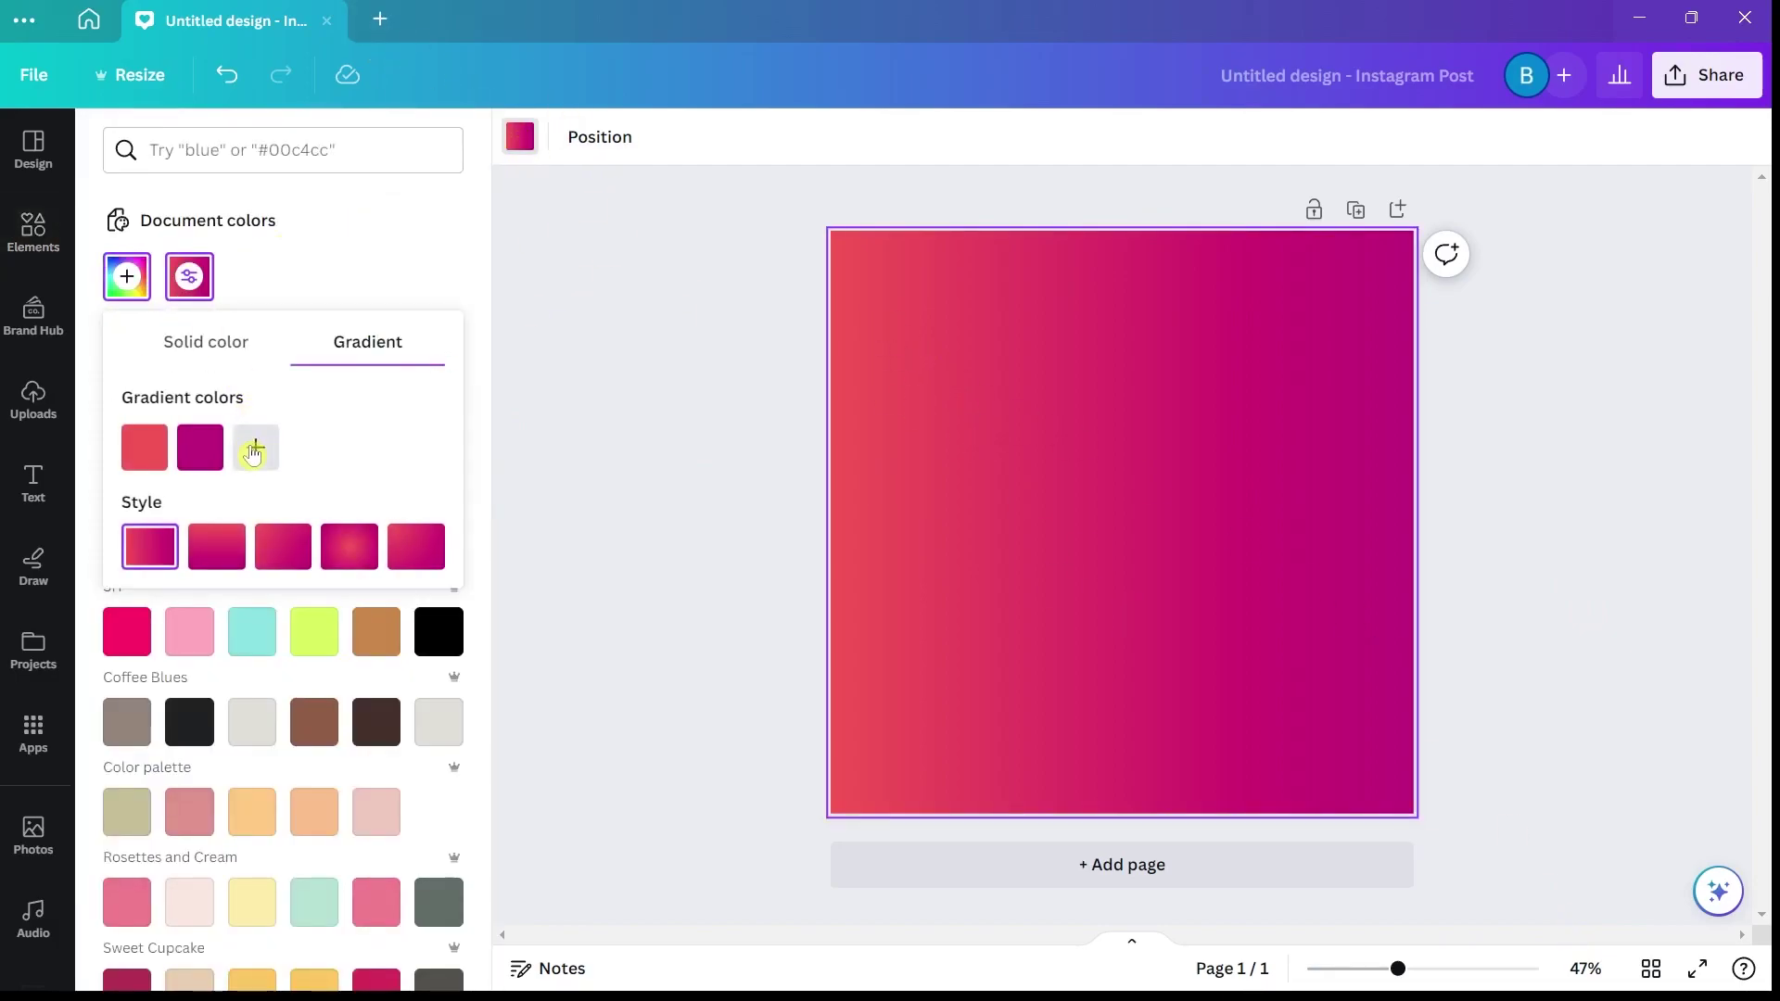
- Add a third, partly transparent bright pink gradient stop and reorder the colour stops
click(257, 450)
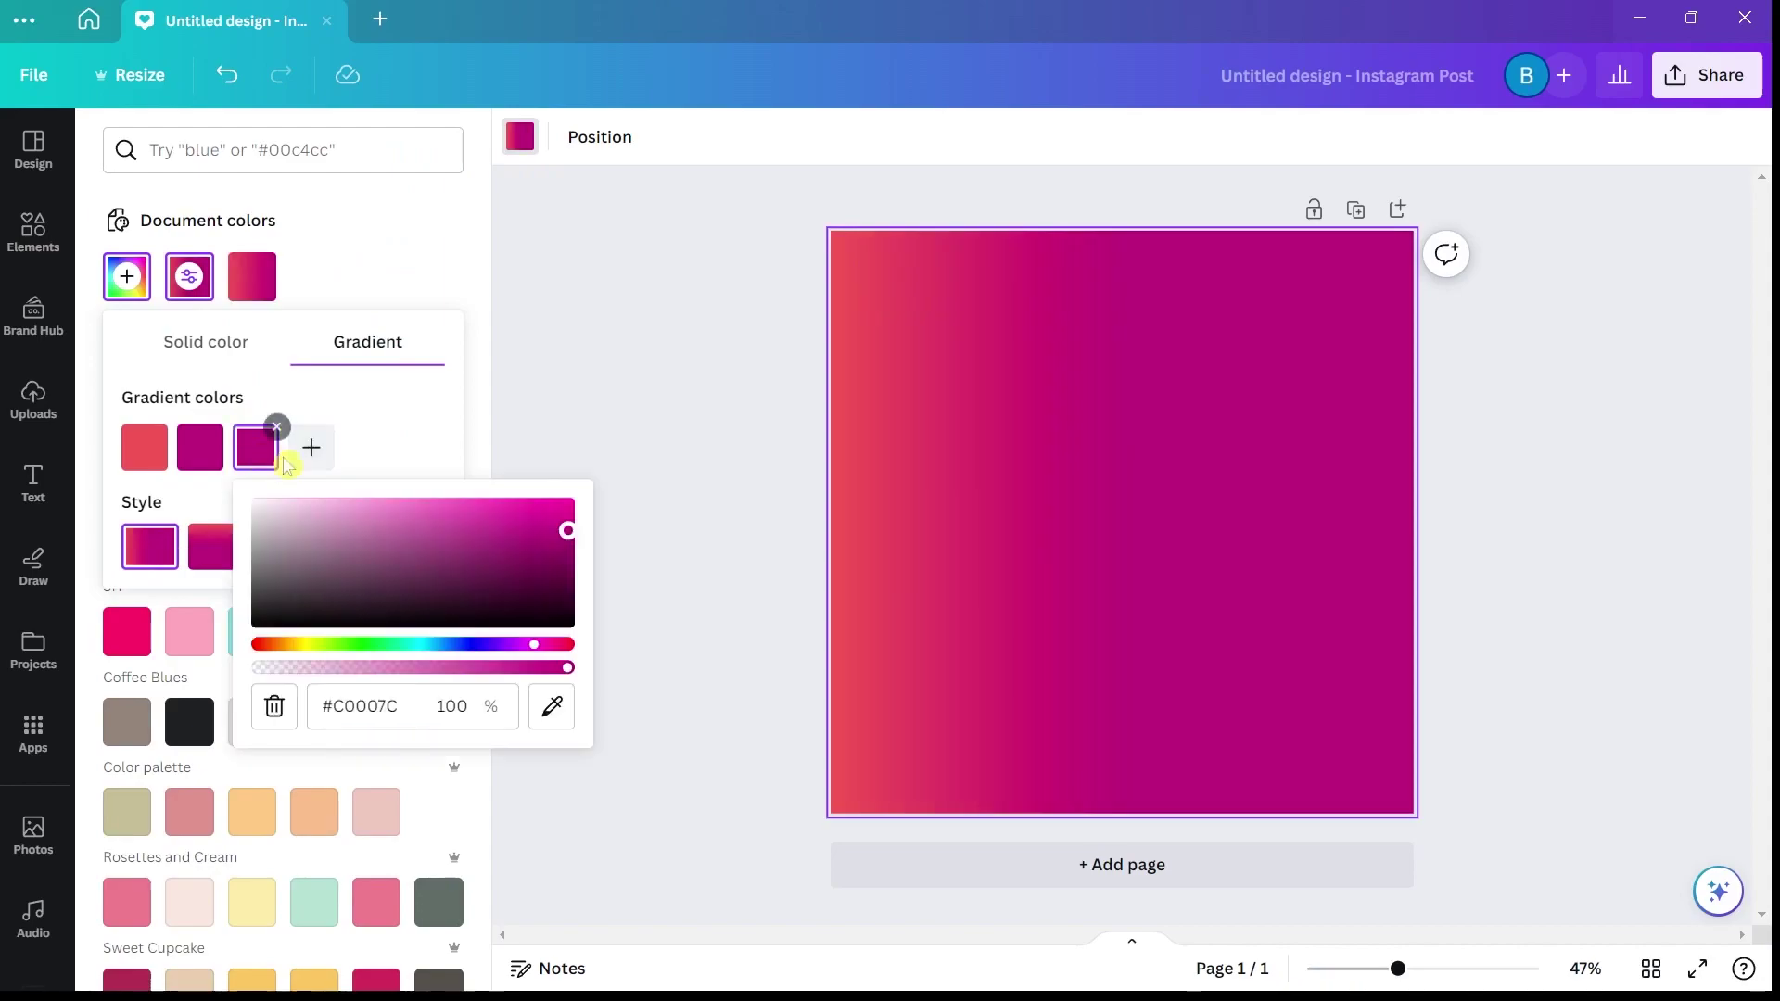
drag(568, 531, 535, 504)
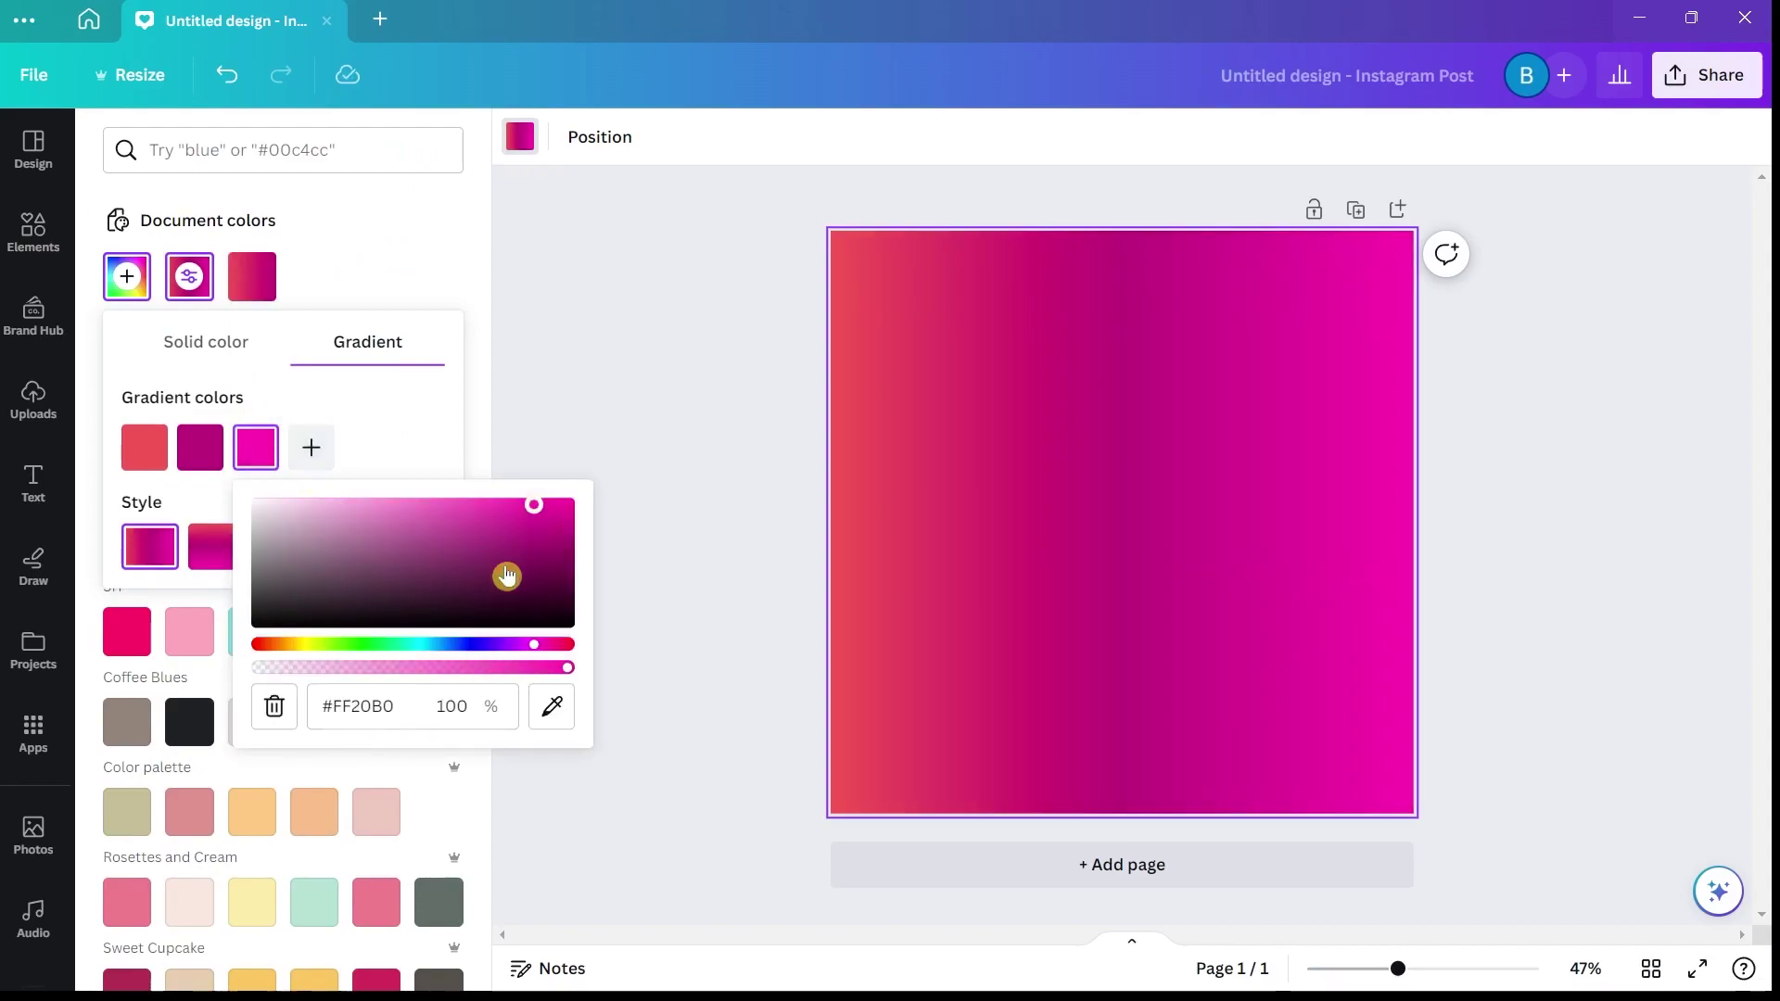
drag(568, 668, 435, 668)
click(404, 402)
drag(264, 455, 145, 448)
- Try radial, diagonal and vertical gradient styles, settling on left-to-right
click(346, 566)
click(413, 564)
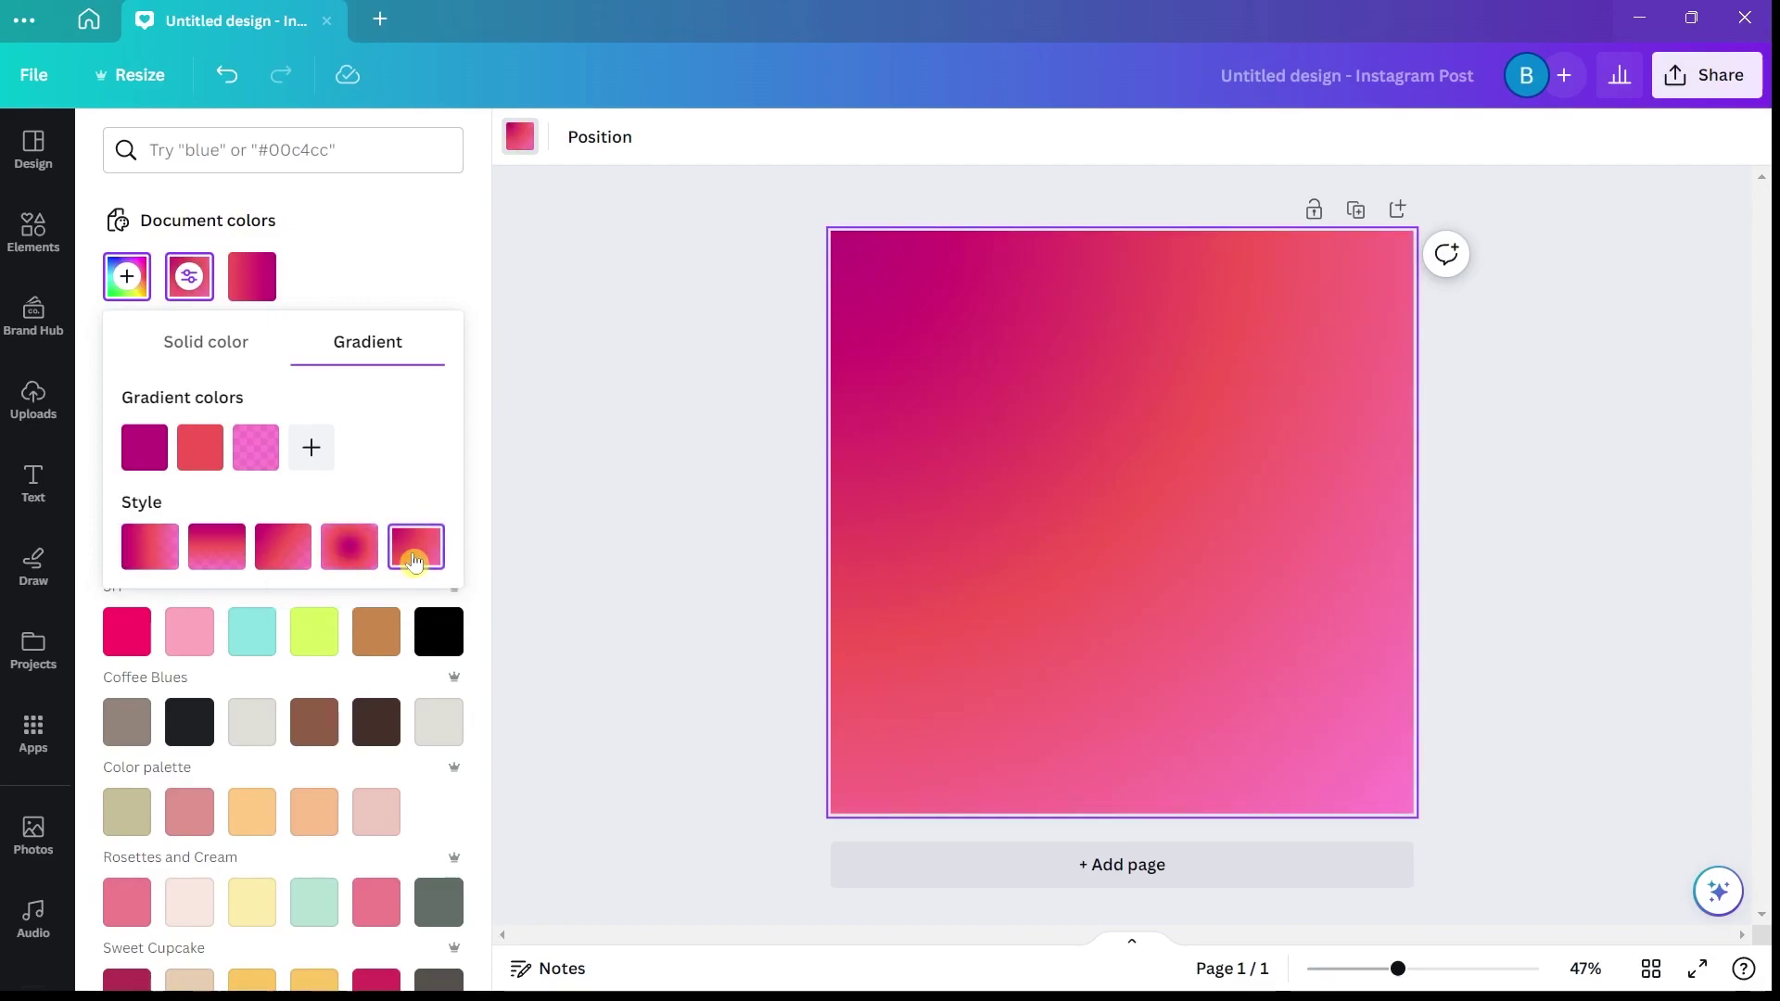
click(282, 557)
click(216, 563)
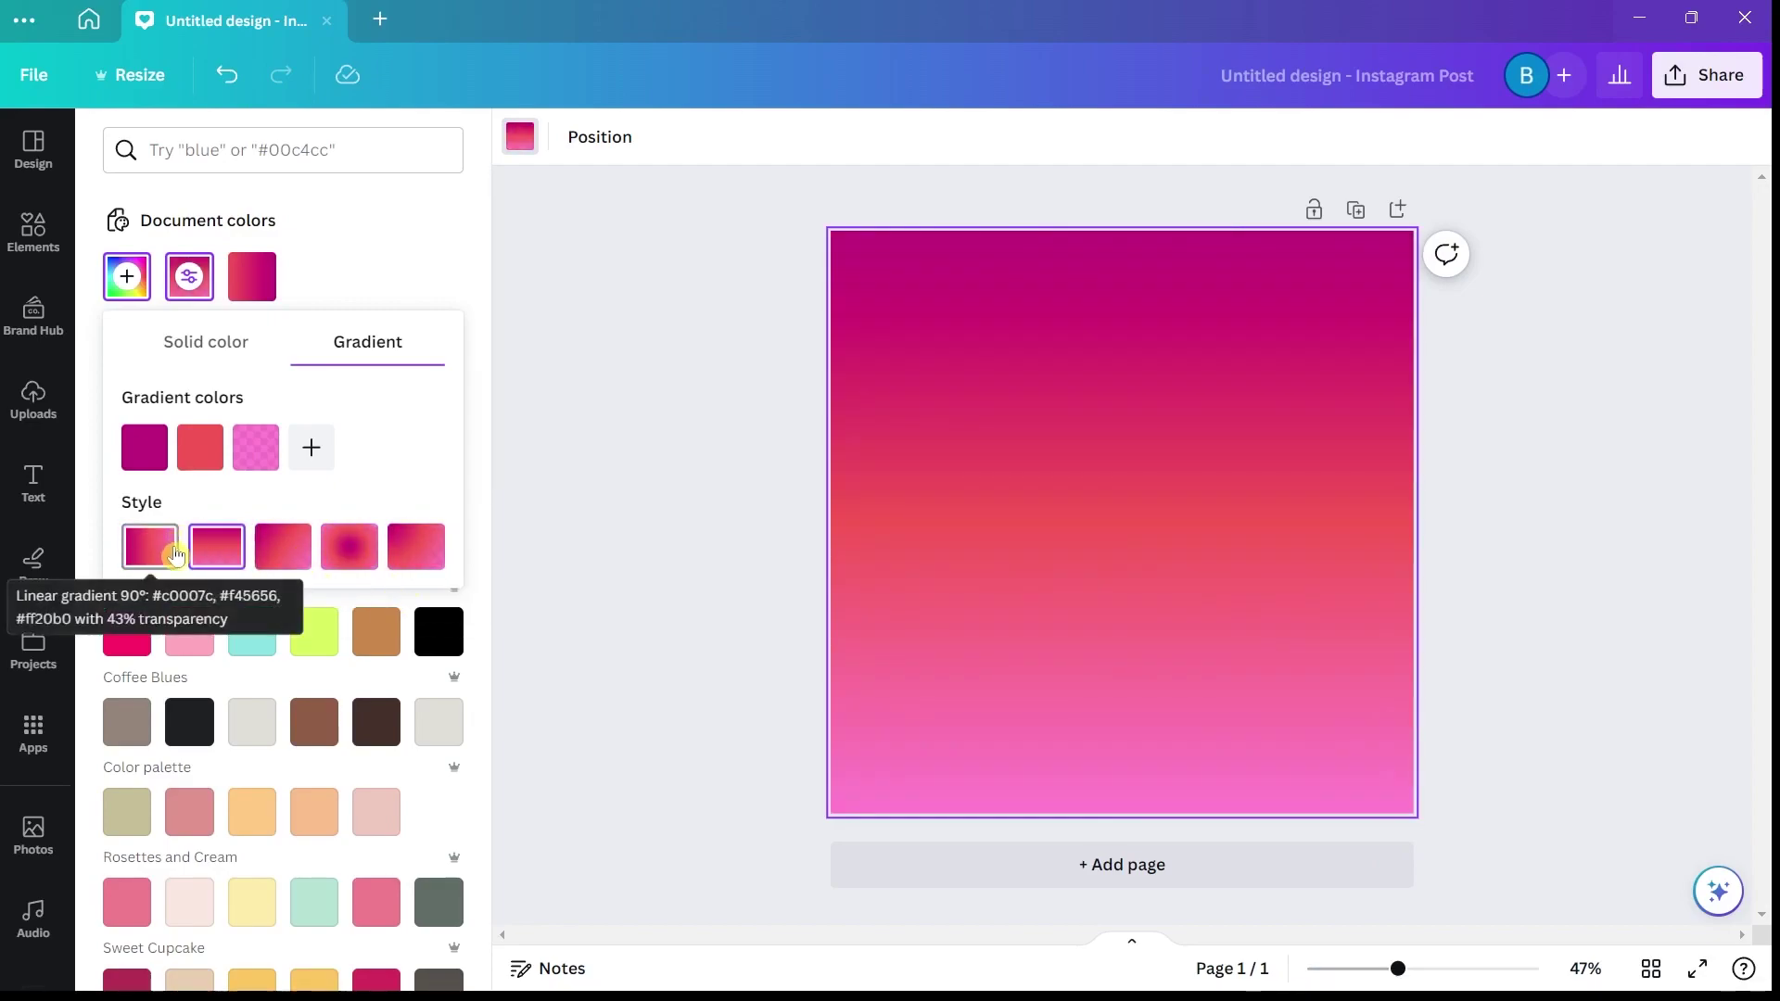
click(185, 533)
click(211, 461)
click(253, 454)
click(381, 447)
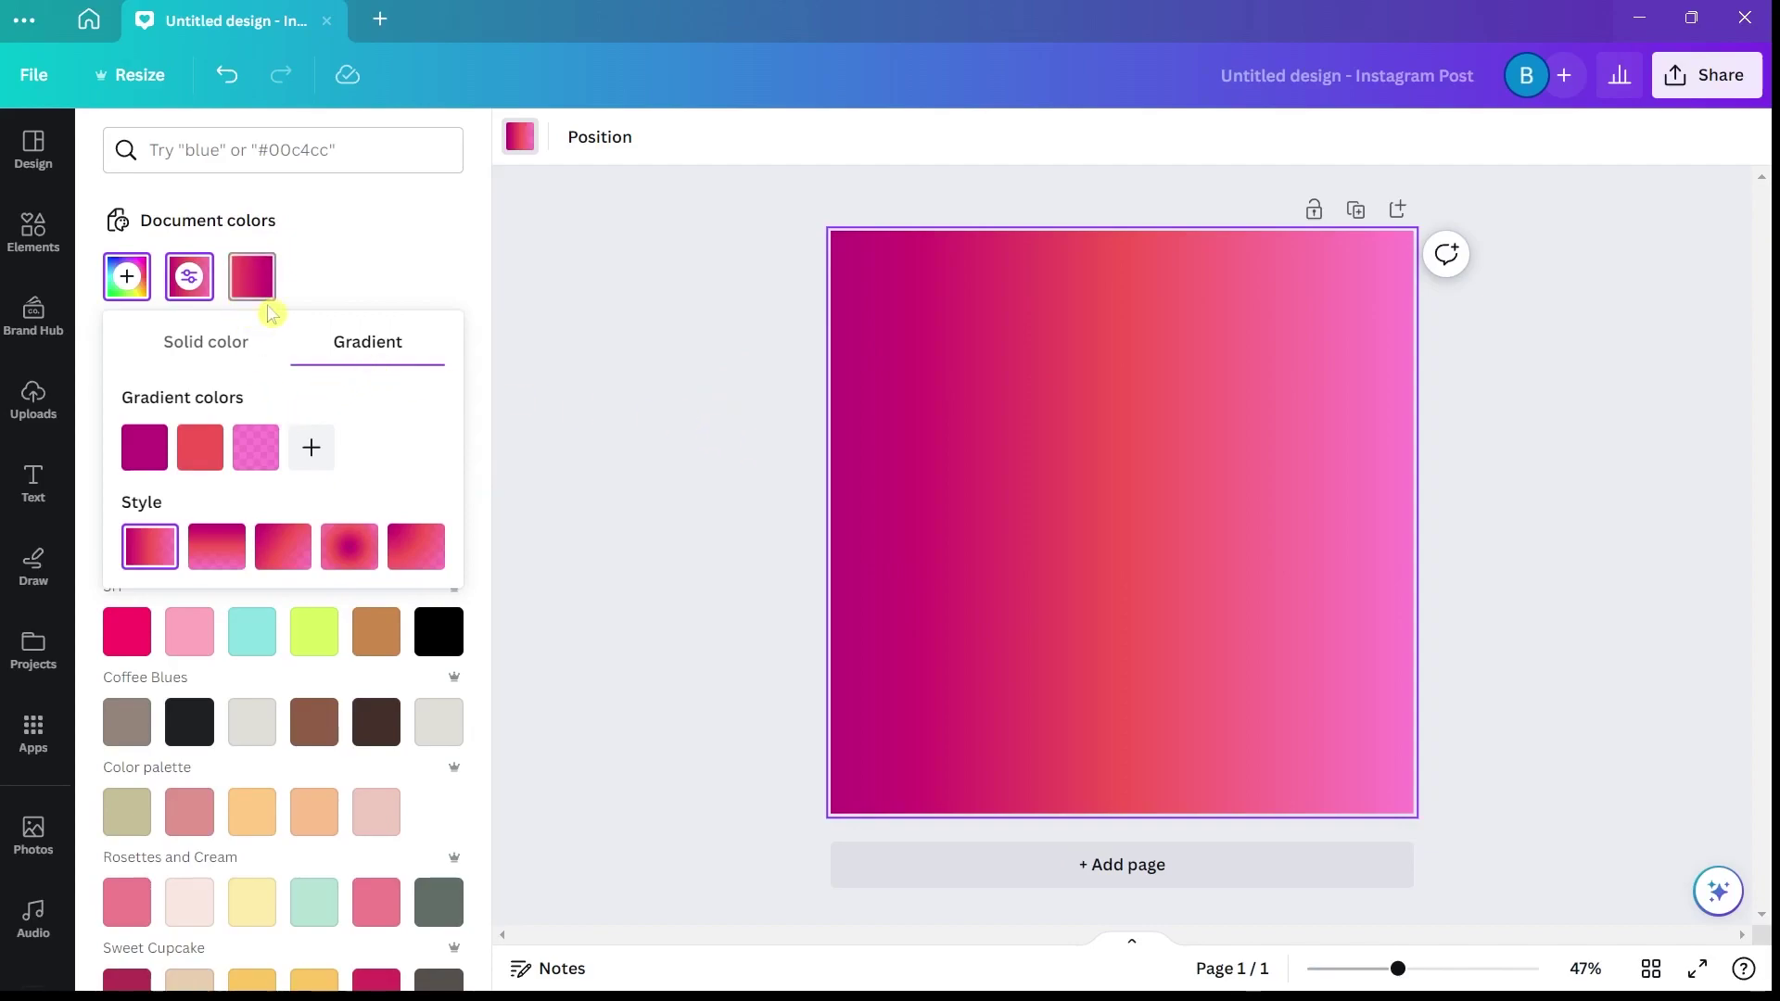
click(294, 300)
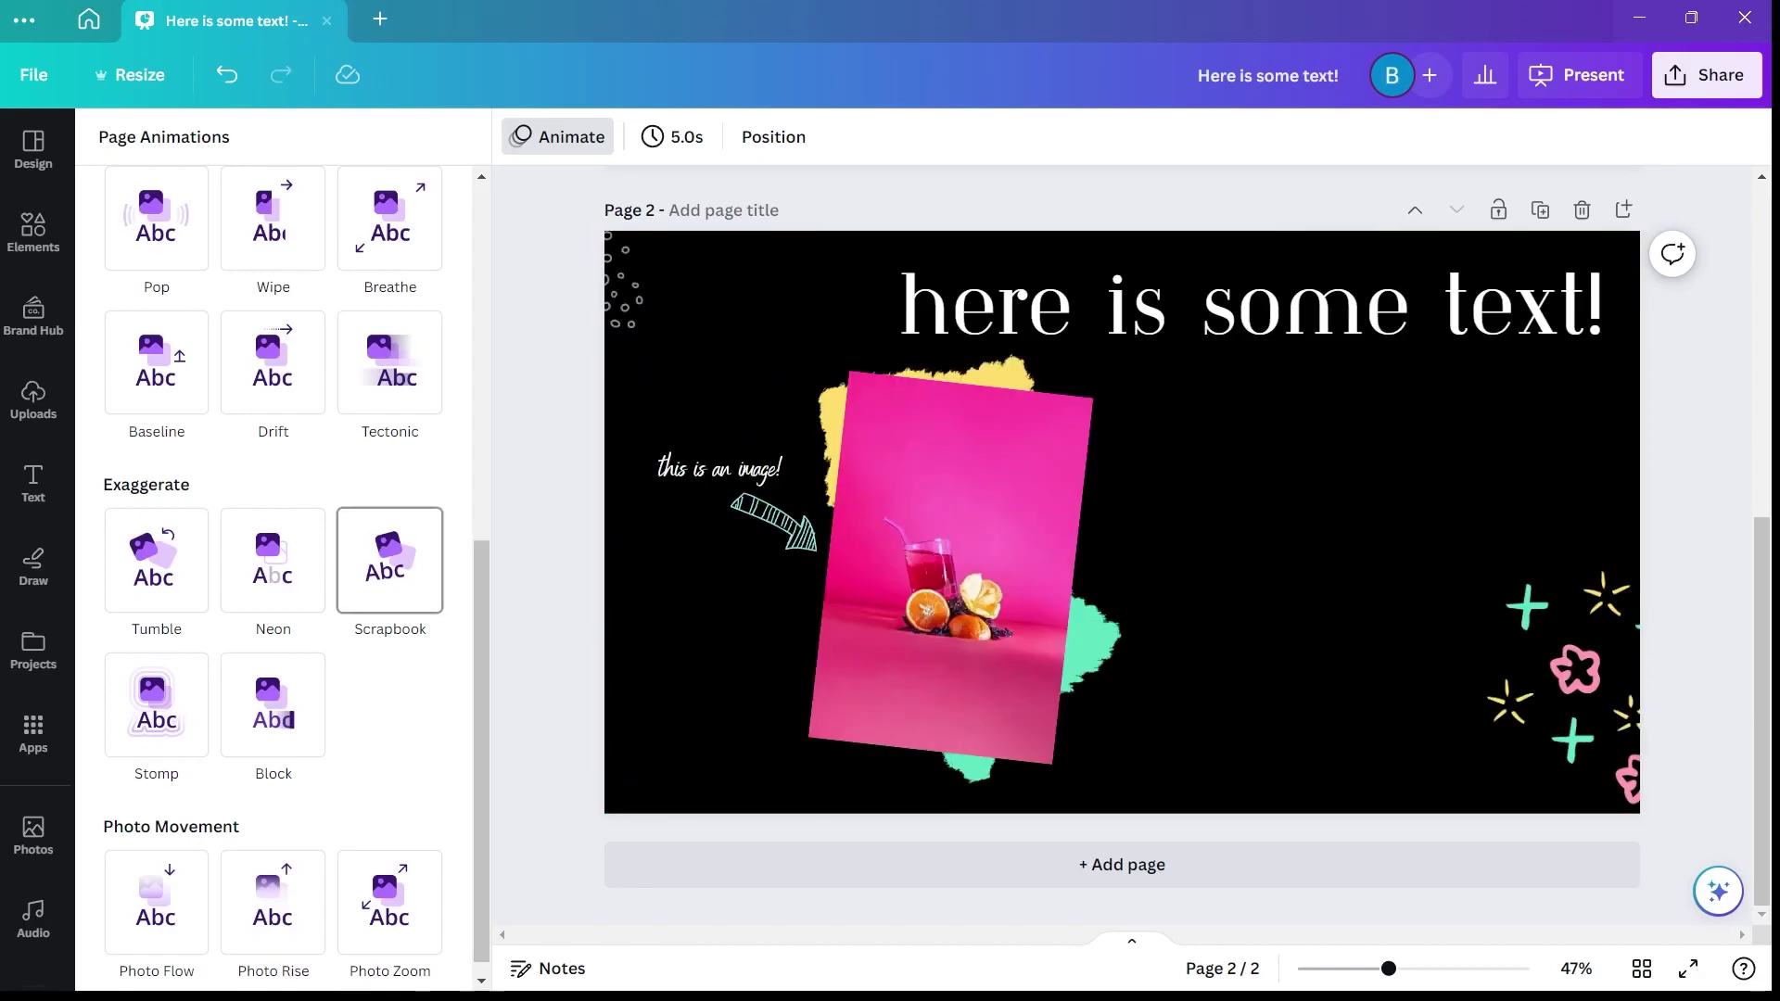
- Apply the Scrapbook animation to page 2, preview it full screen, then exit
click(418, 583)
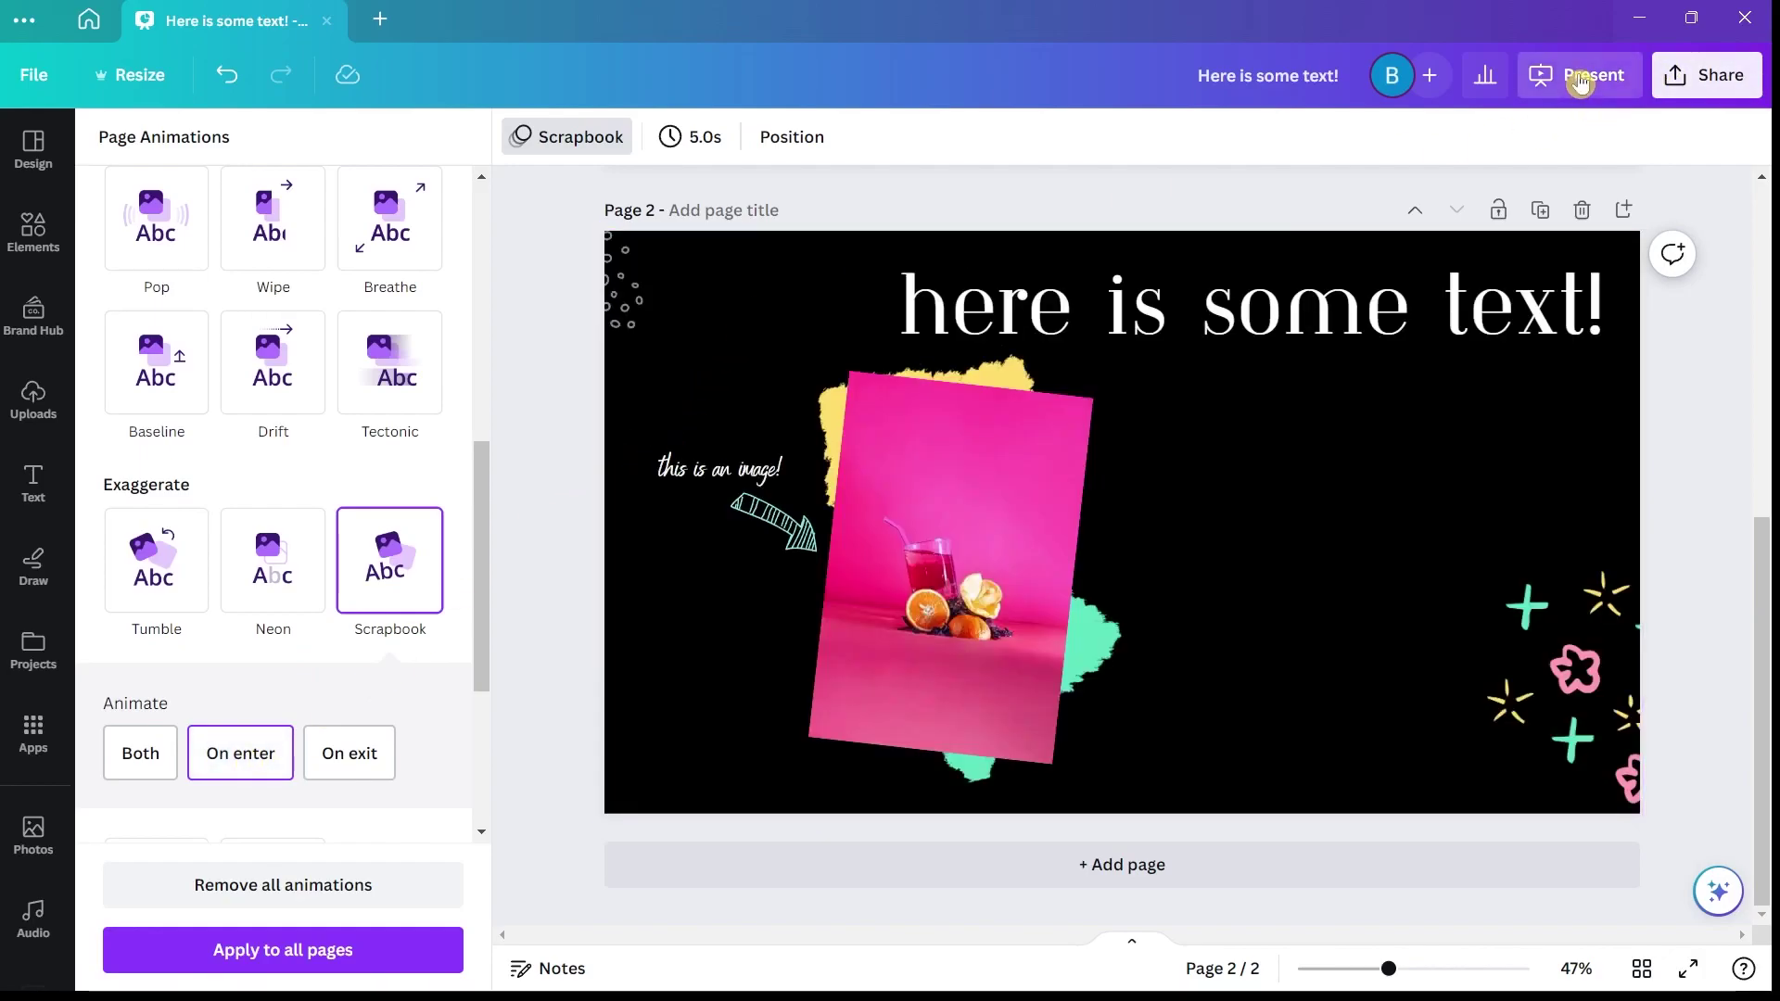
click(1626, 92)
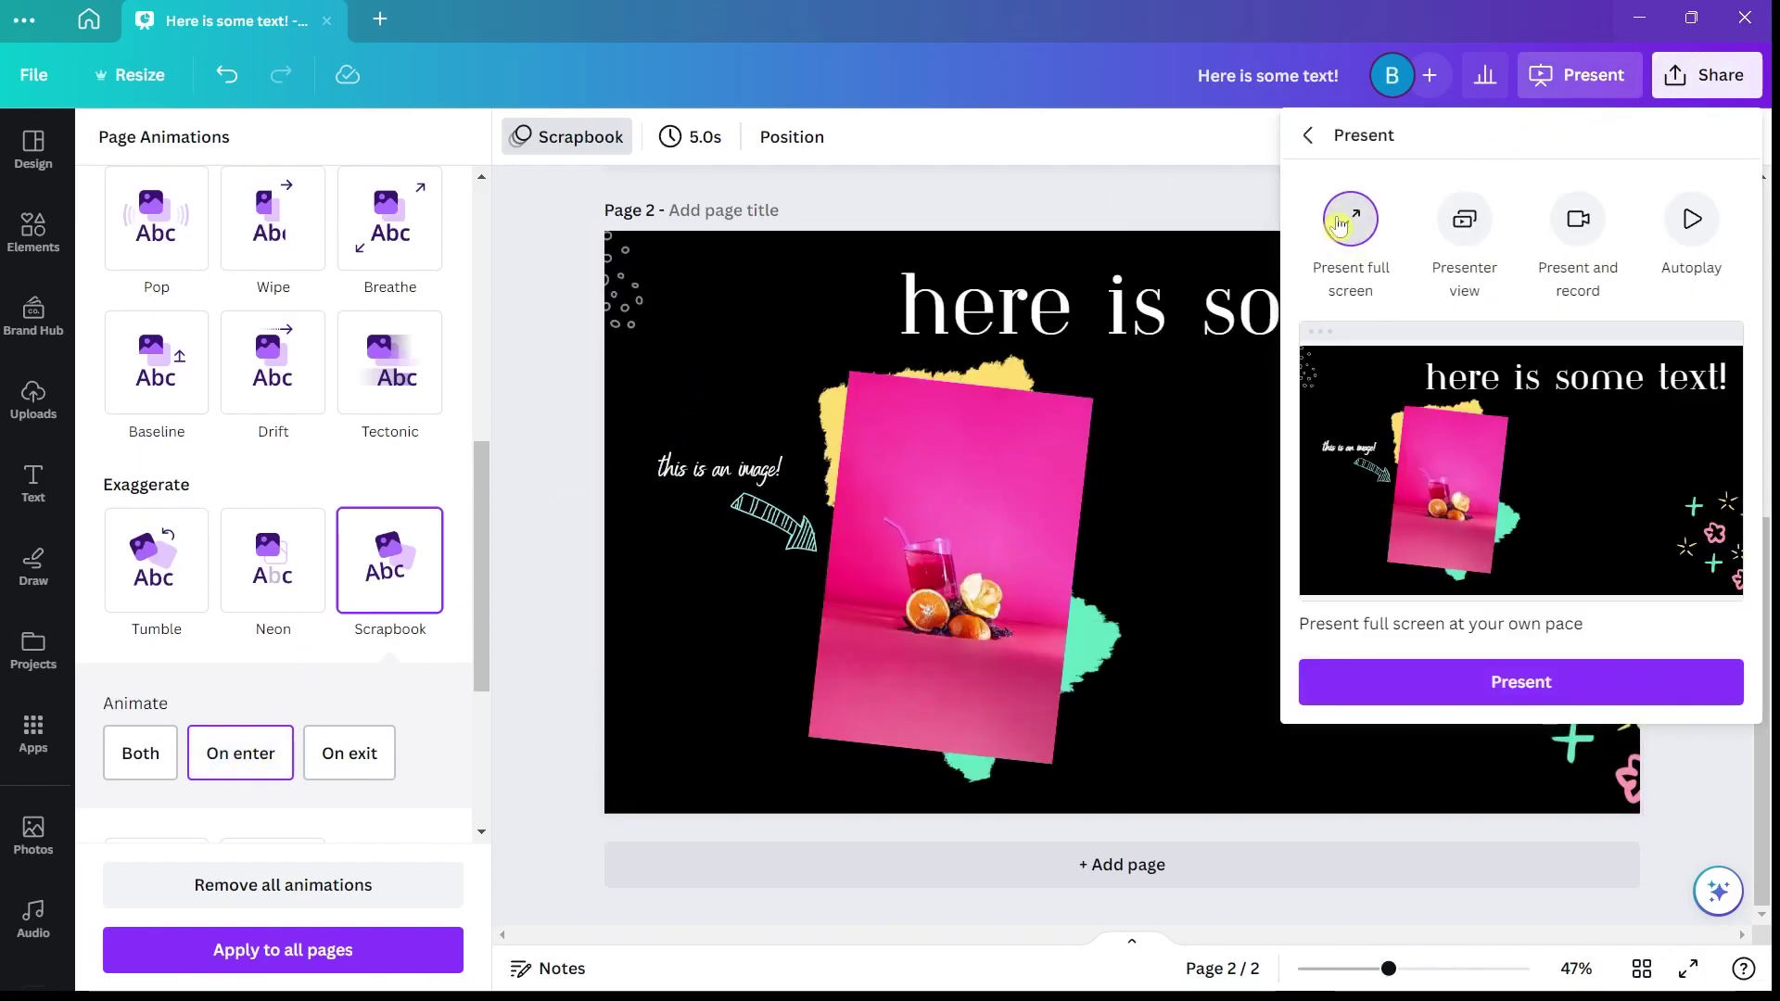
click(1512, 684)
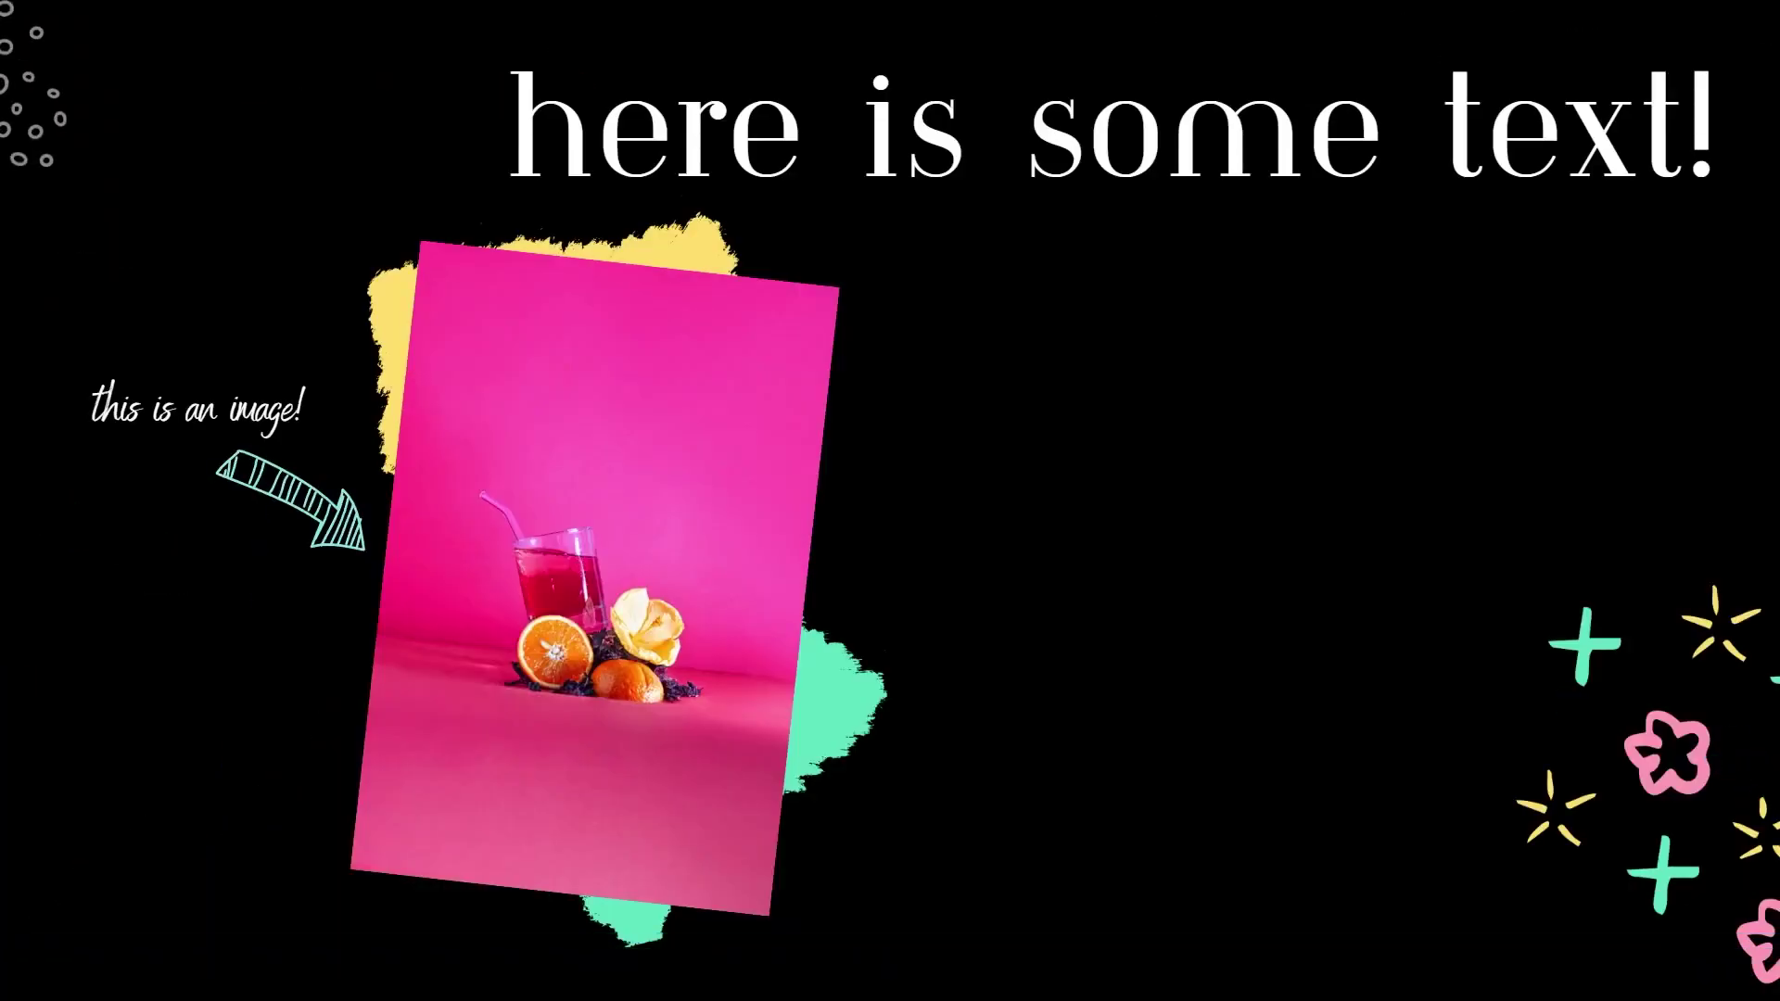
key(Escape)
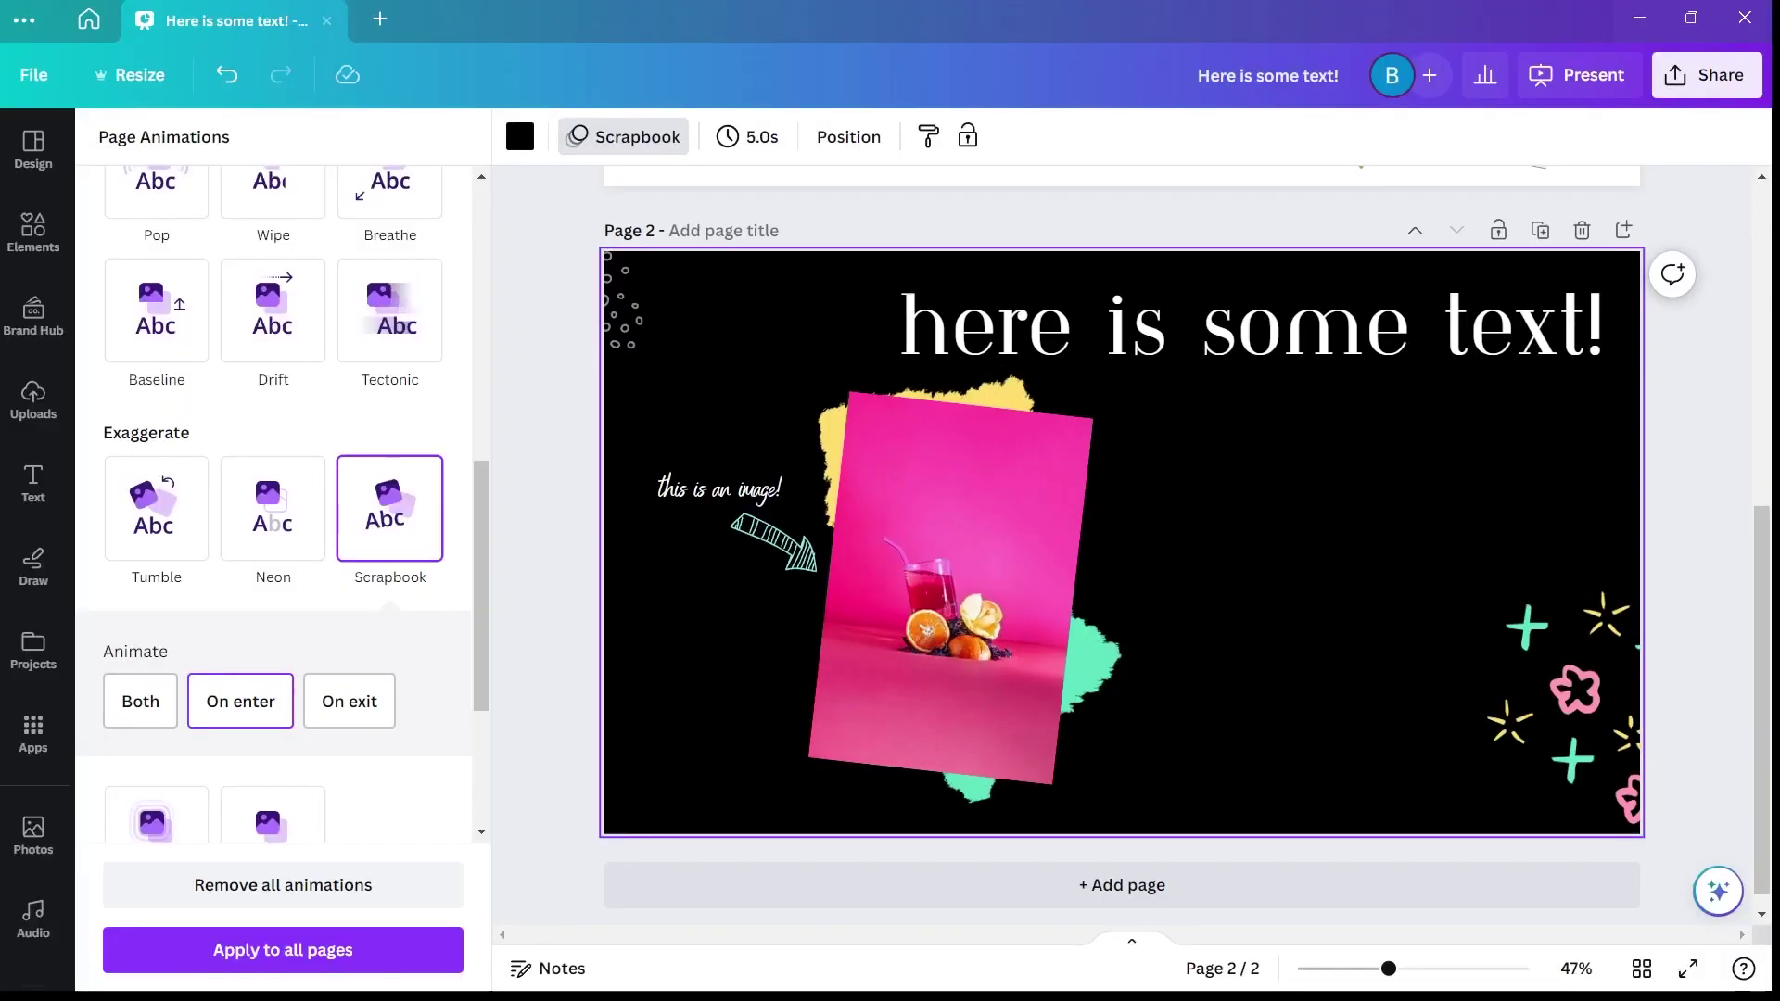